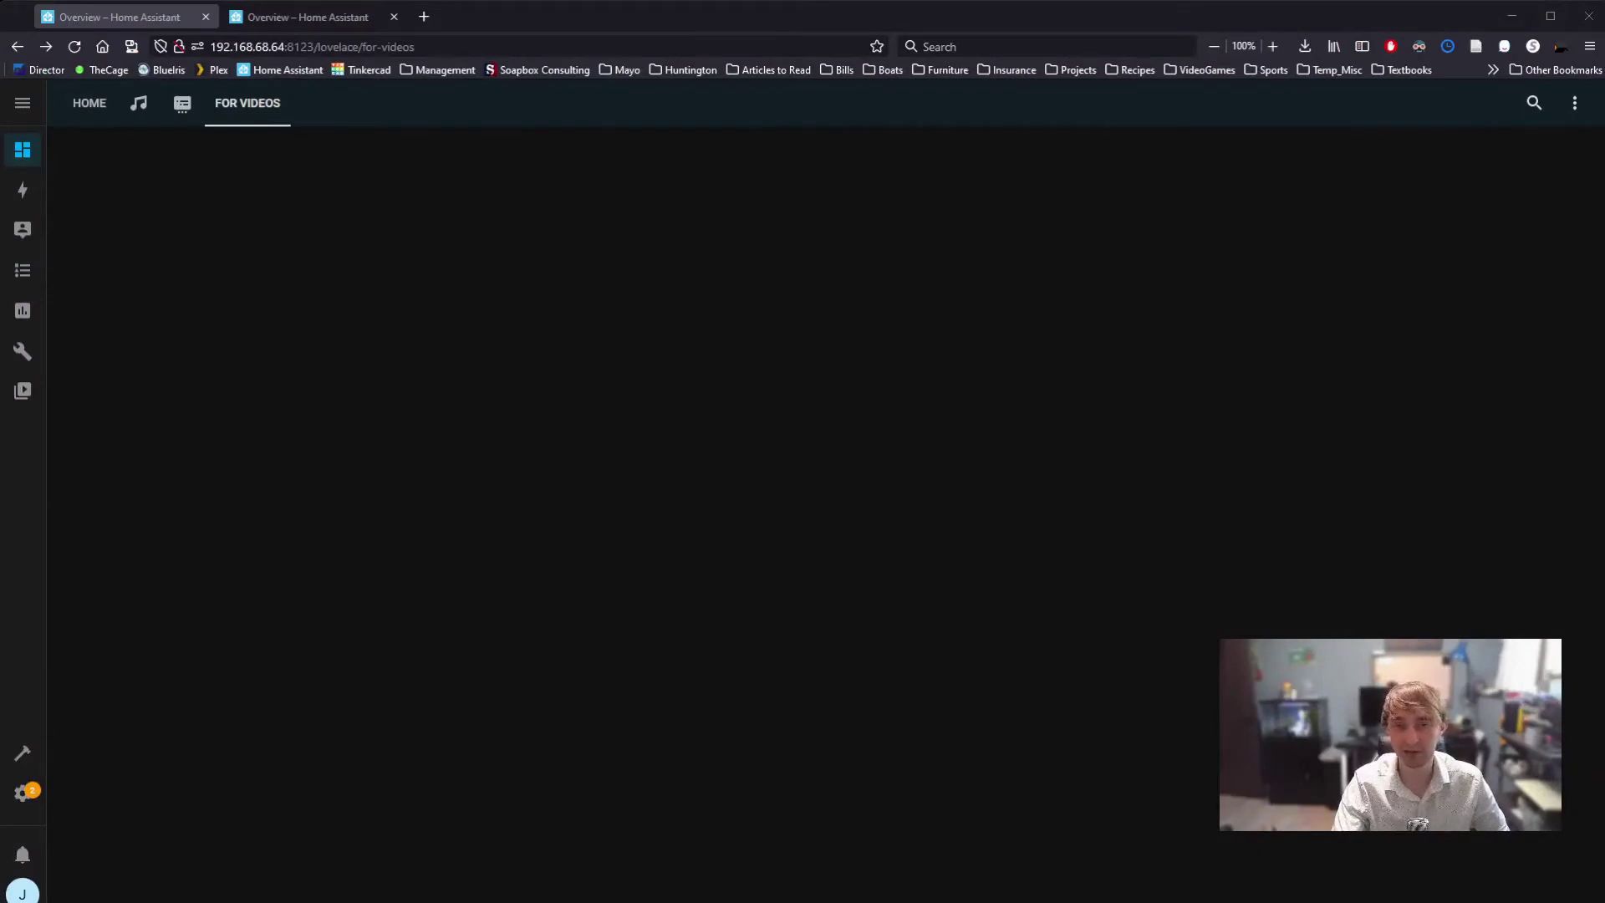
Glance at the demo dashboard, then bring up the For Videos dashboard's options menu.
{"action": "key", "text": "ctrl+Tab"}
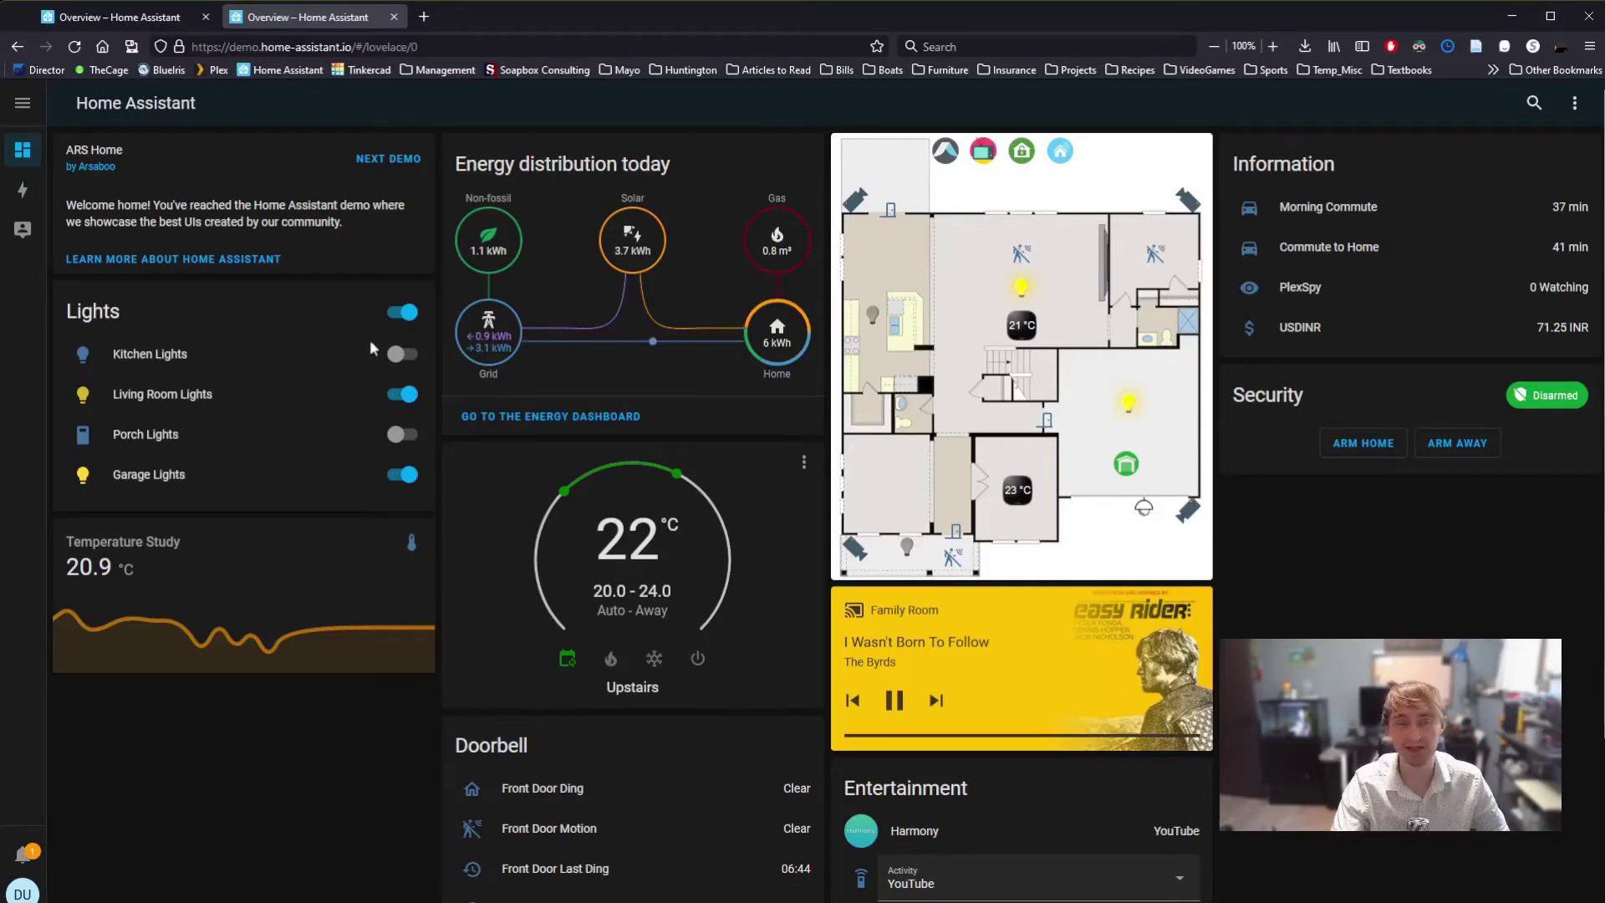
{"action": "left_click", "coordinate": [133, 18]}
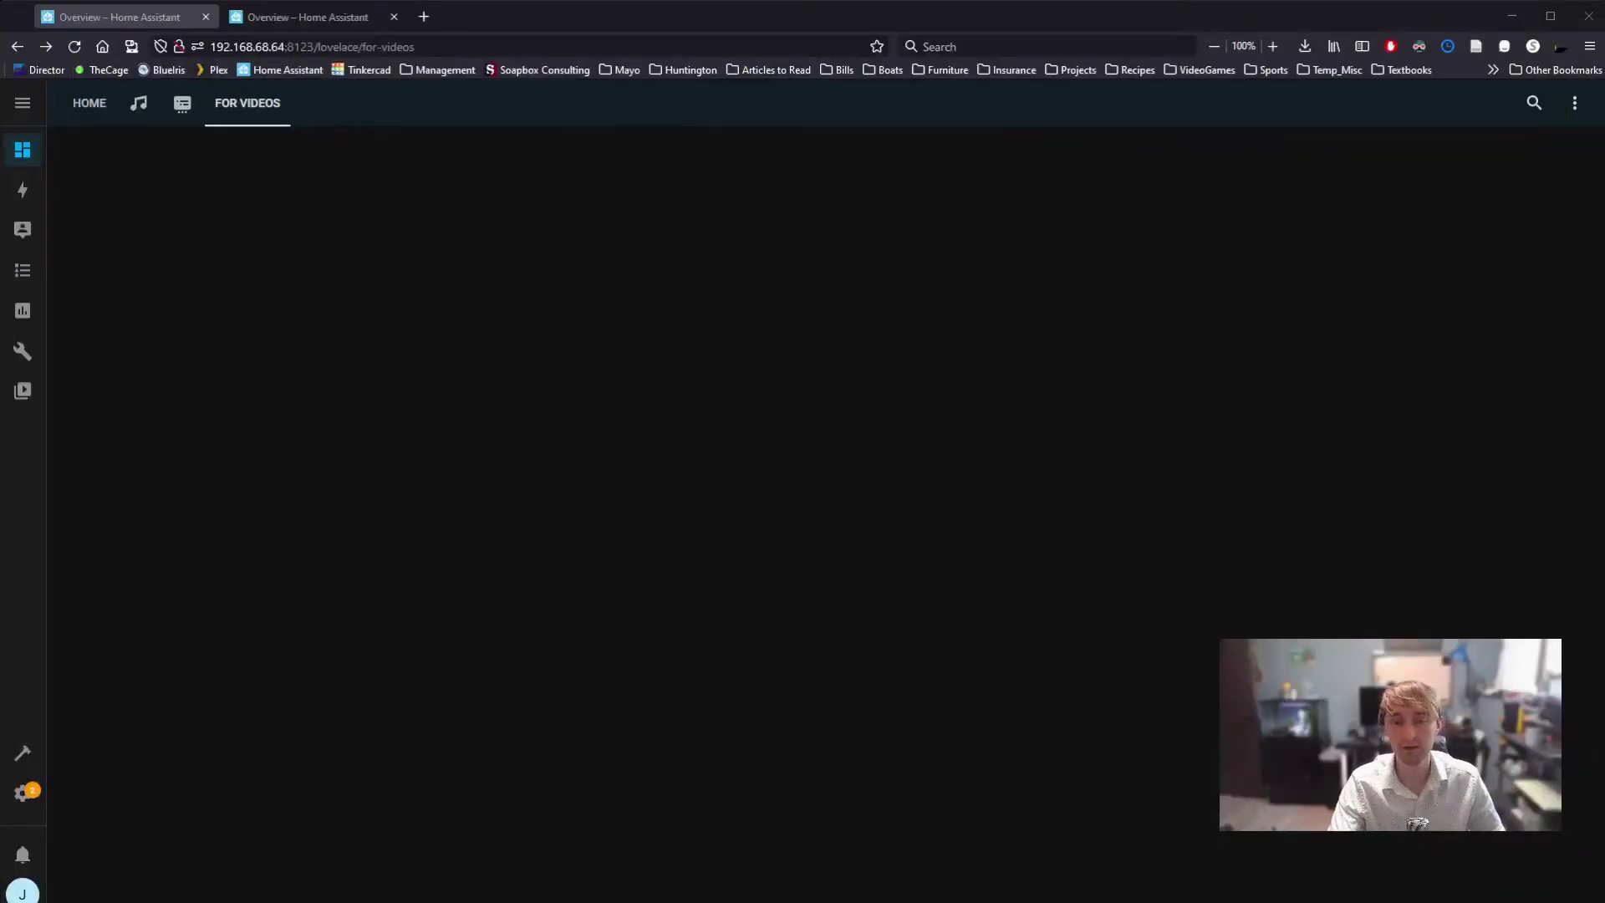
{"action": "left_click", "coordinate": [1575, 103]}
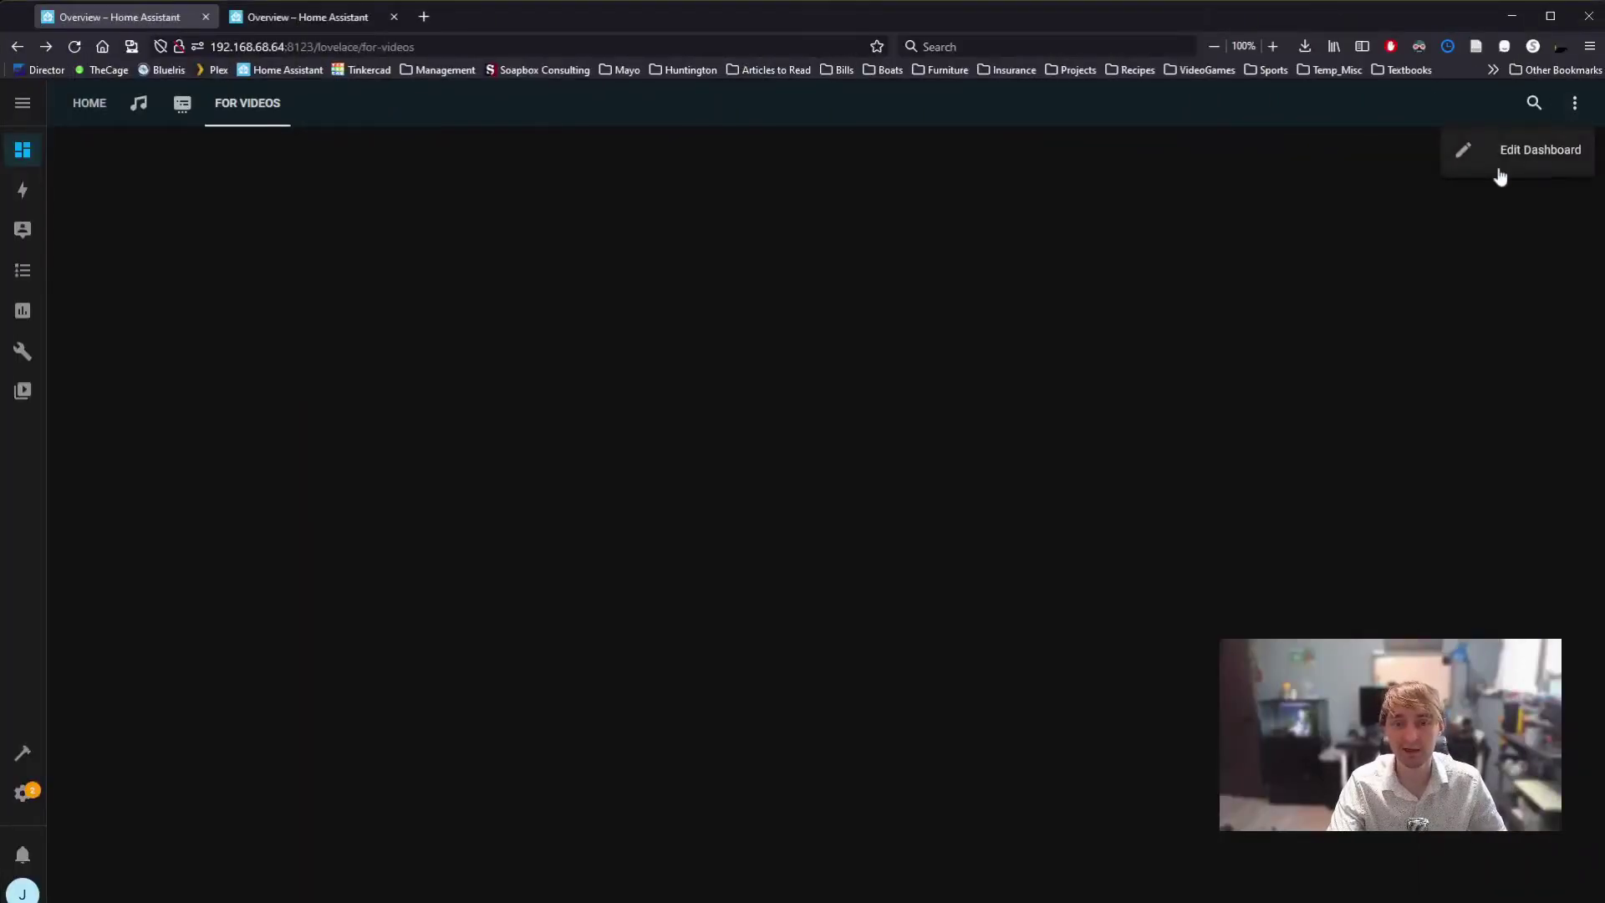
Enter edit mode and add a Button card to the For Videos view.
{"action": "left_click", "coordinate": [1528, 164]}
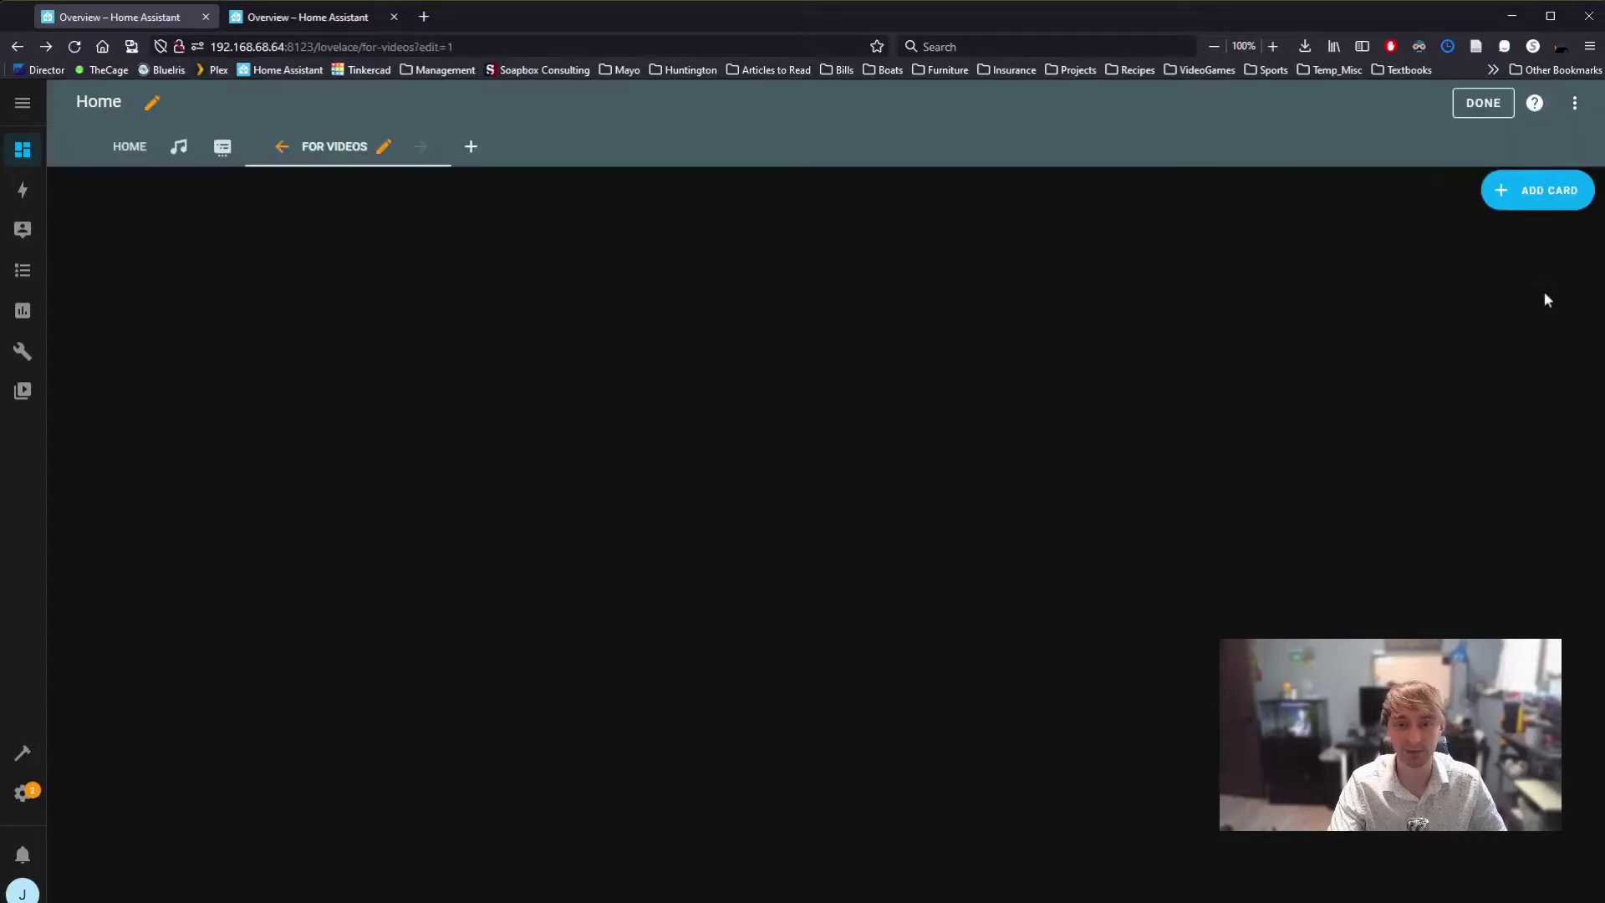
{"action": "left_click", "coordinate": [1550, 191]}
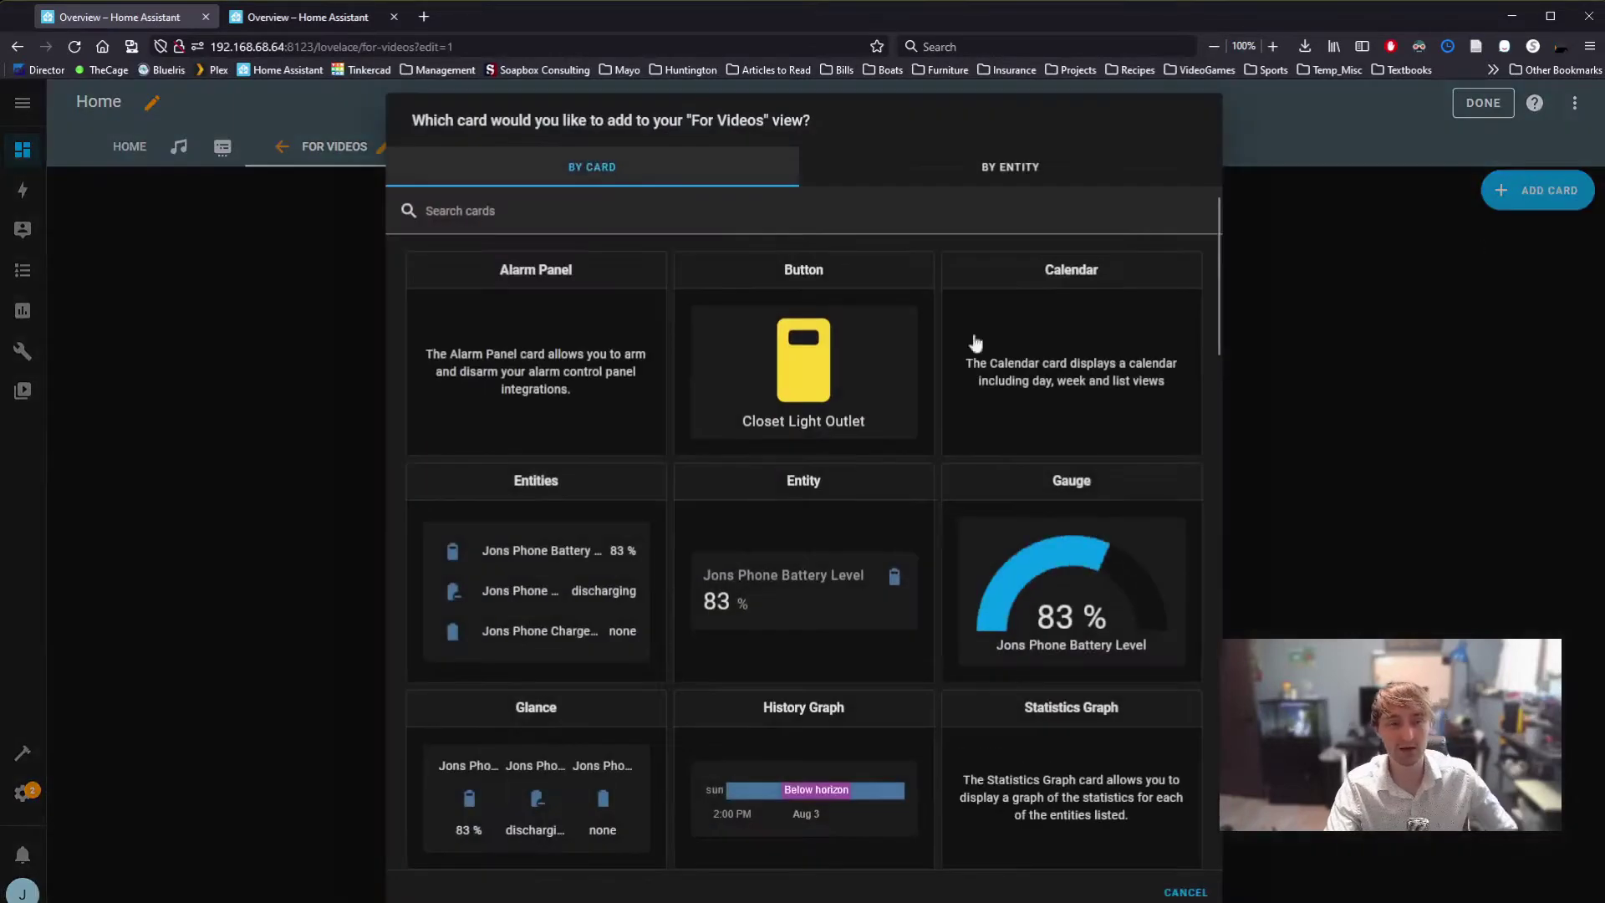
{"action": "left_click", "coordinate": [855, 358]}
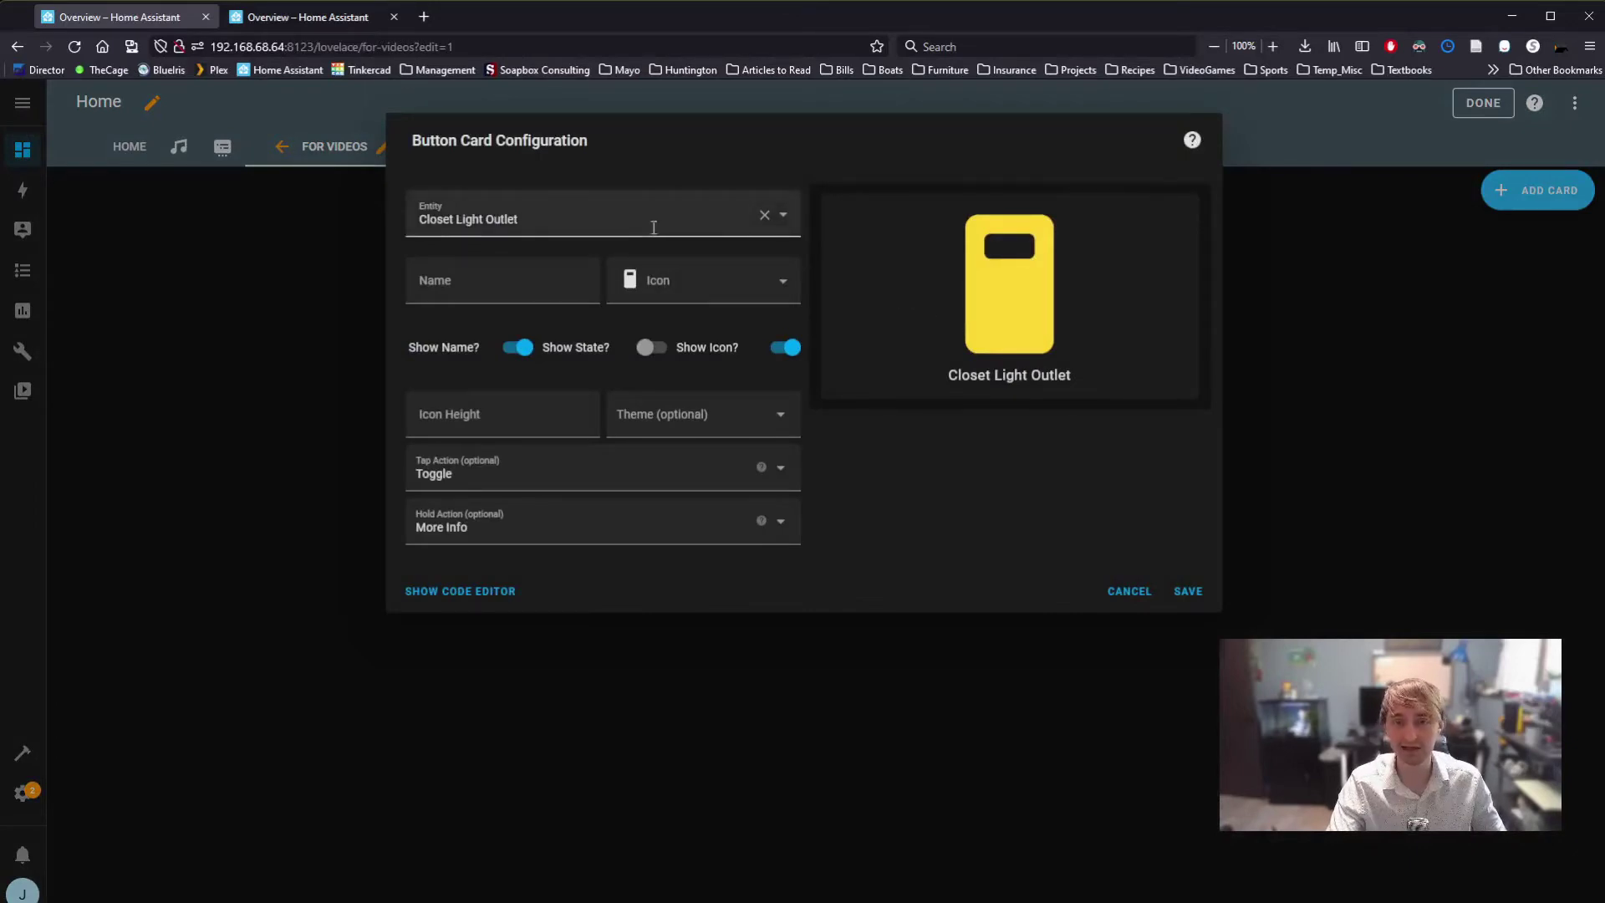
{"action": "left_click", "coordinate": [782, 215]}
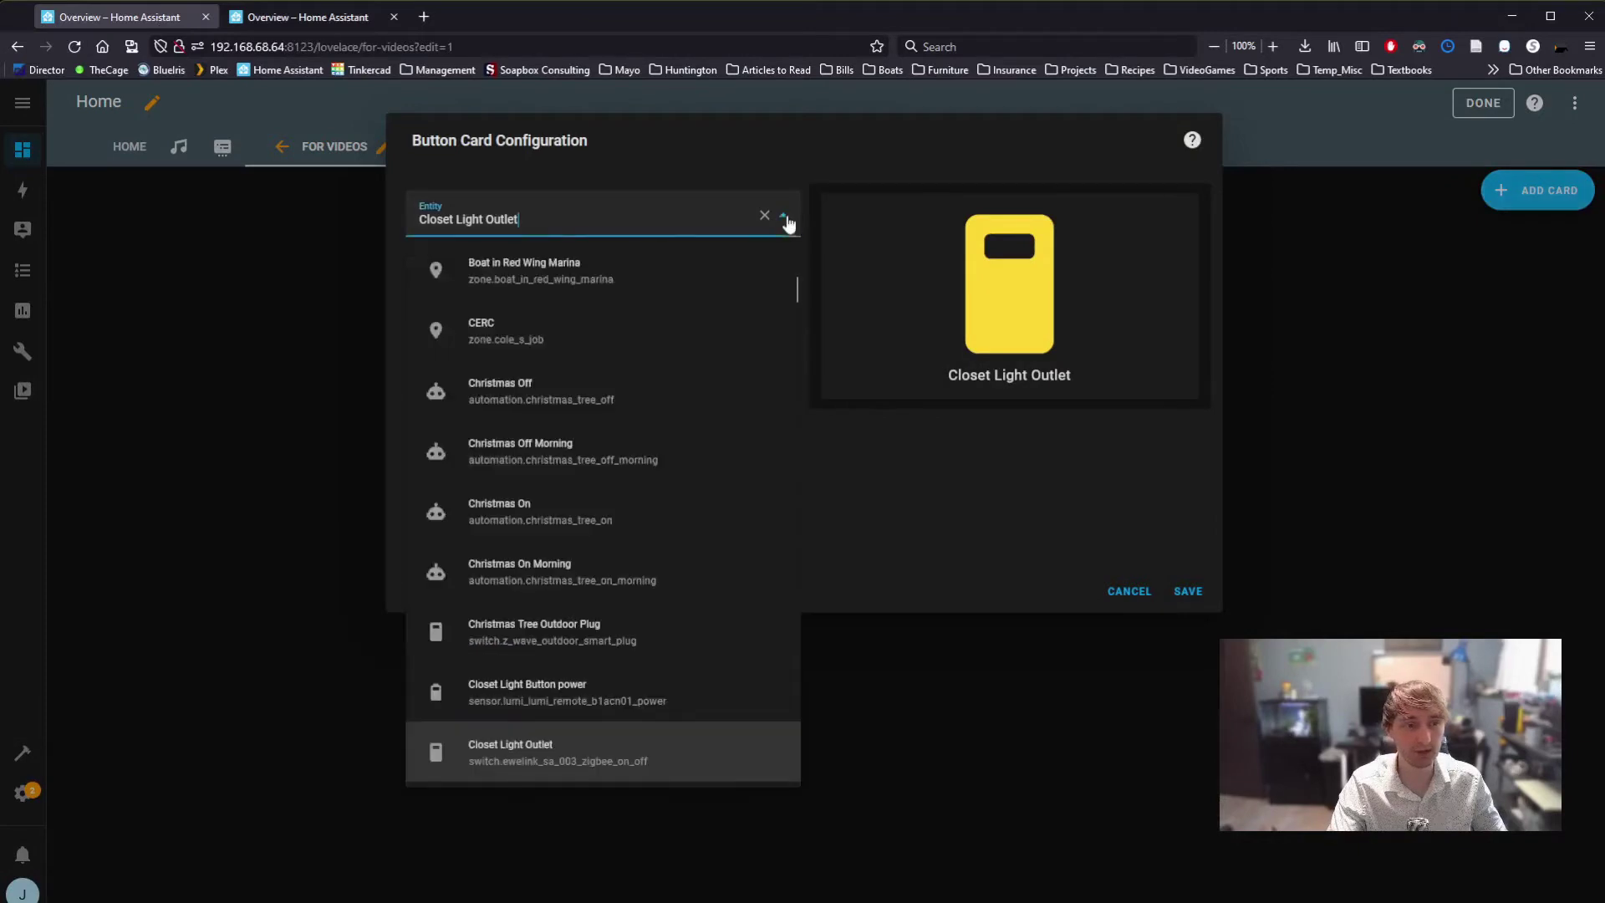
Bind the button to Closet Light Outlet and name it 'Closet Light'.
{"action": "left_click", "coordinate": [620, 759]}
{"action": "left_click", "coordinate": [538, 280]}
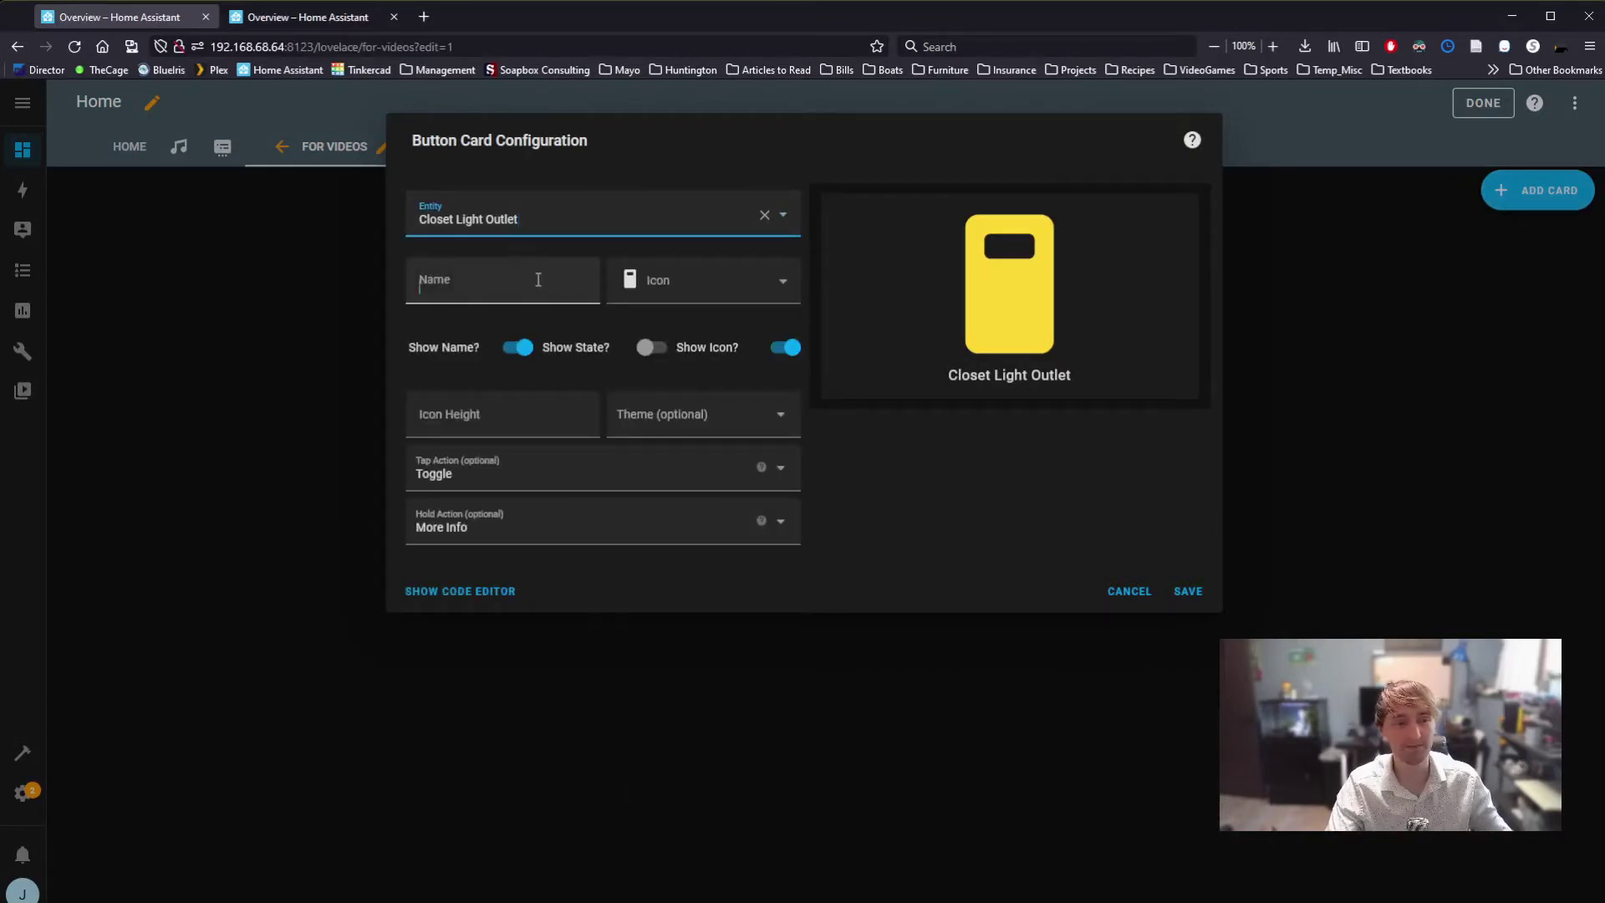
{"action": "type", "text": "Clo"}
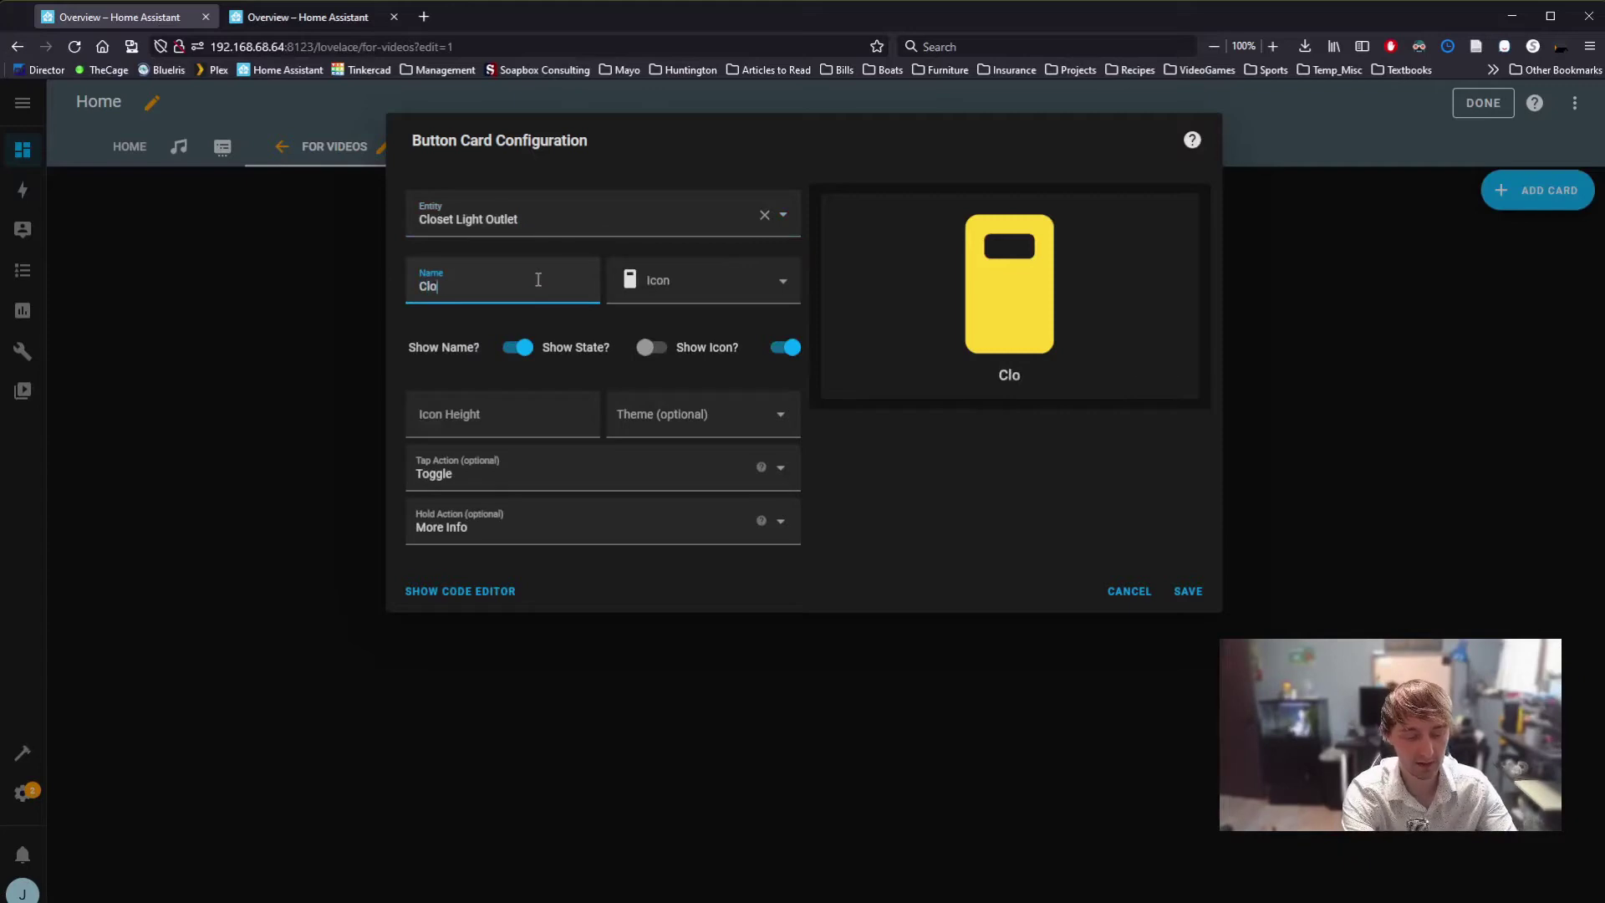
{"action": "type", "text": "set Light"}
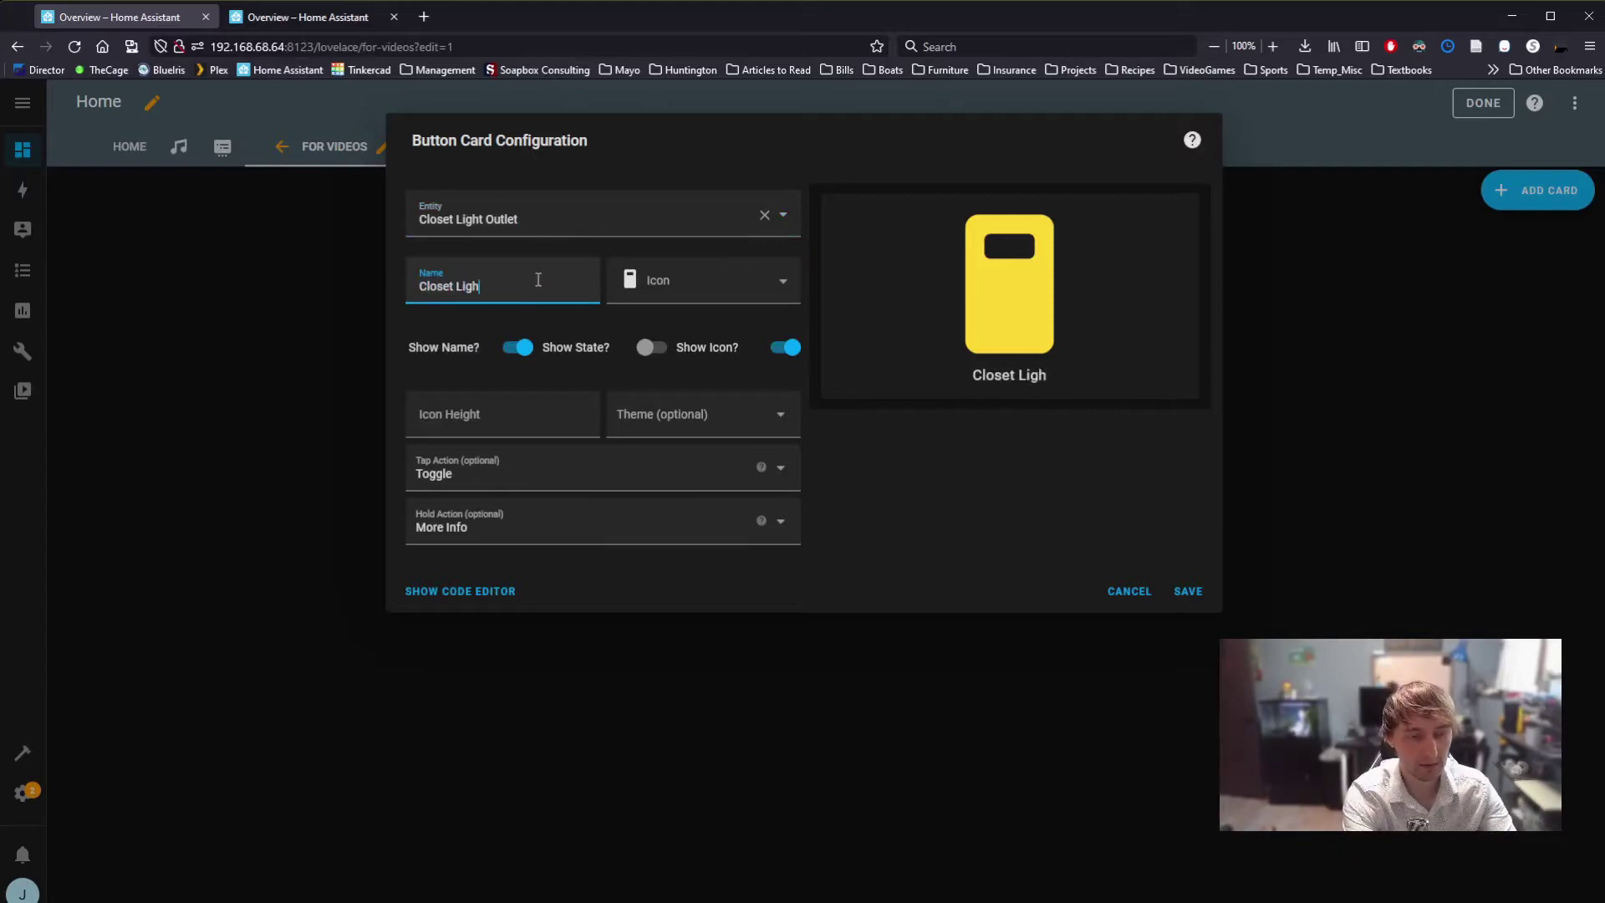
{"action": "left_click", "coordinate": [746, 283]}
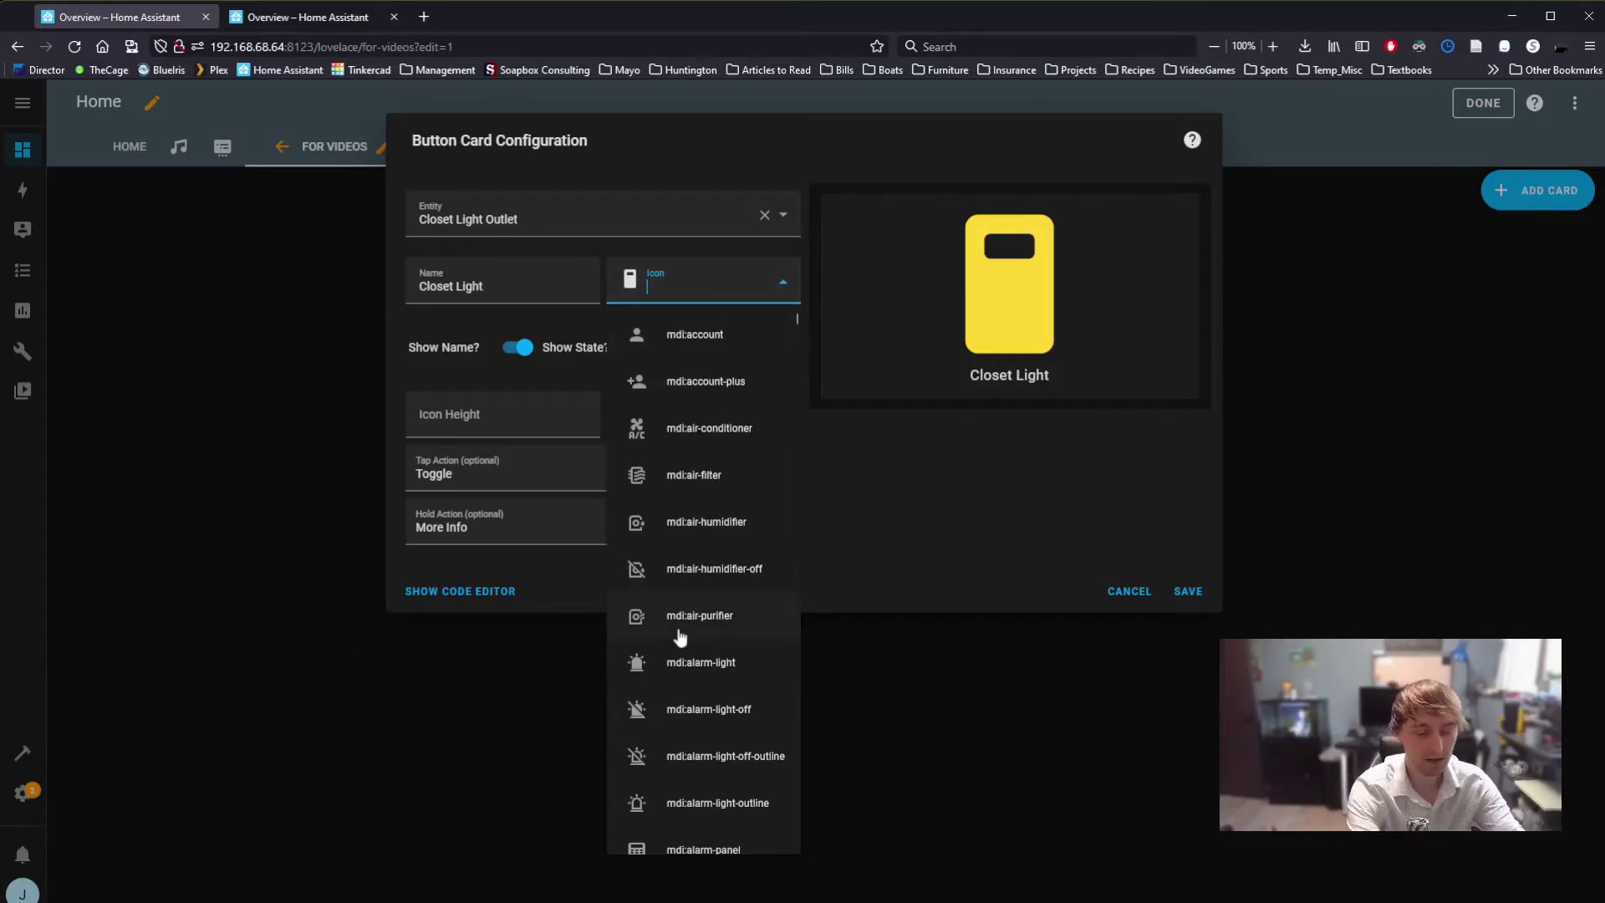
Filter icons by 'light' and choose mdi:ceiling-light for the button.
{"action": "type", "text": "light"}
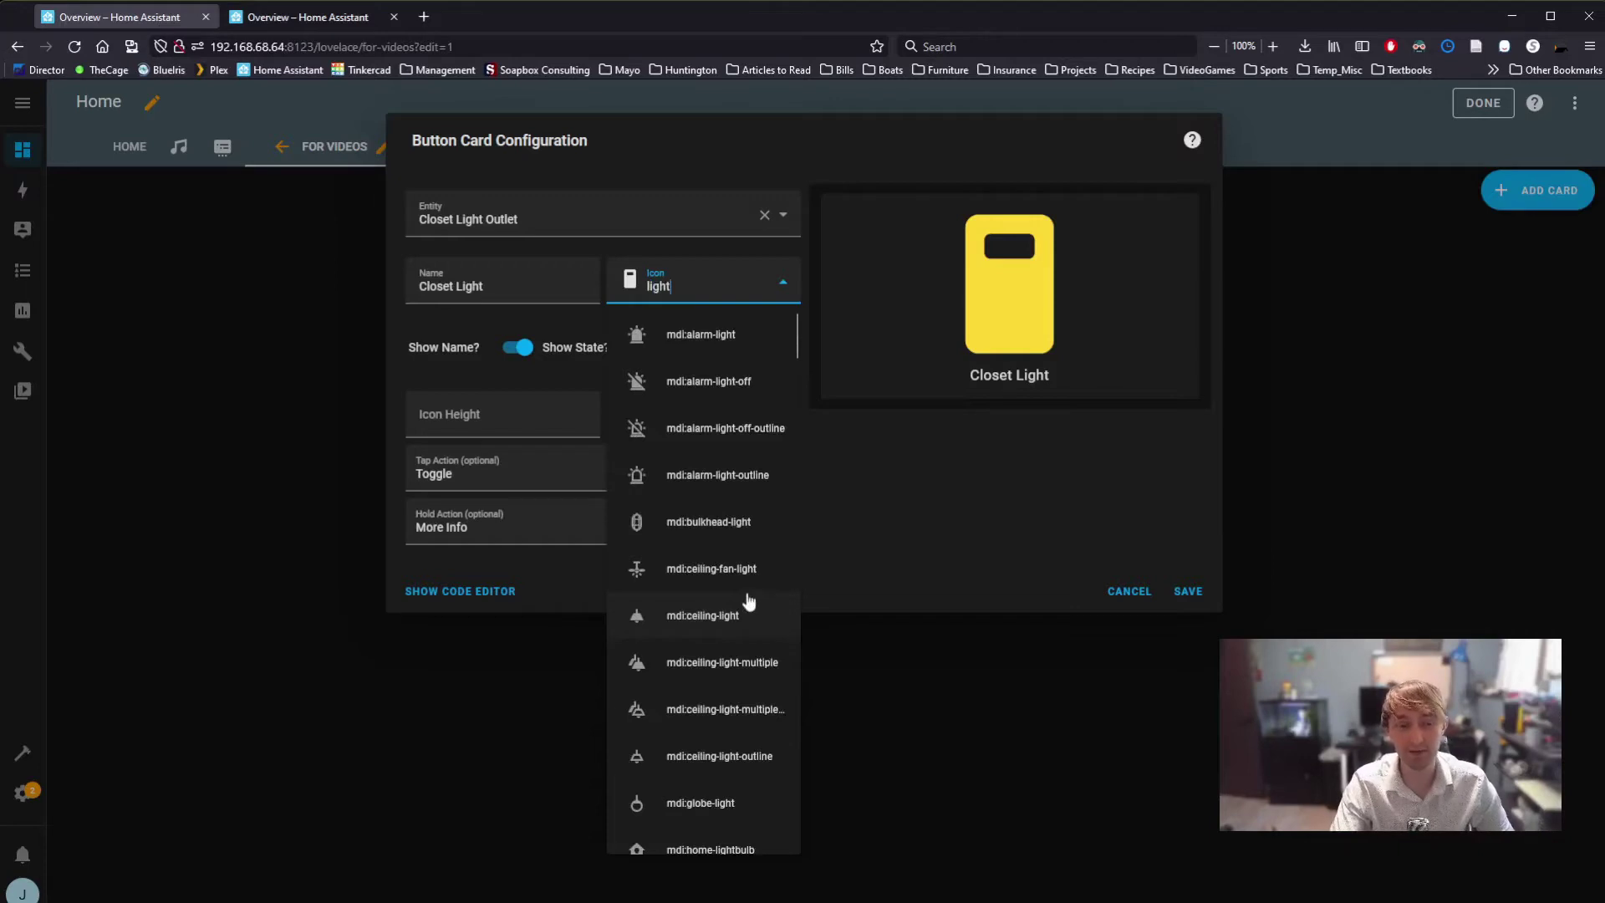
{"action": "scroll", "coordinate": [750, 602], "scroll_direction": "down", "scroll_amount": 2}
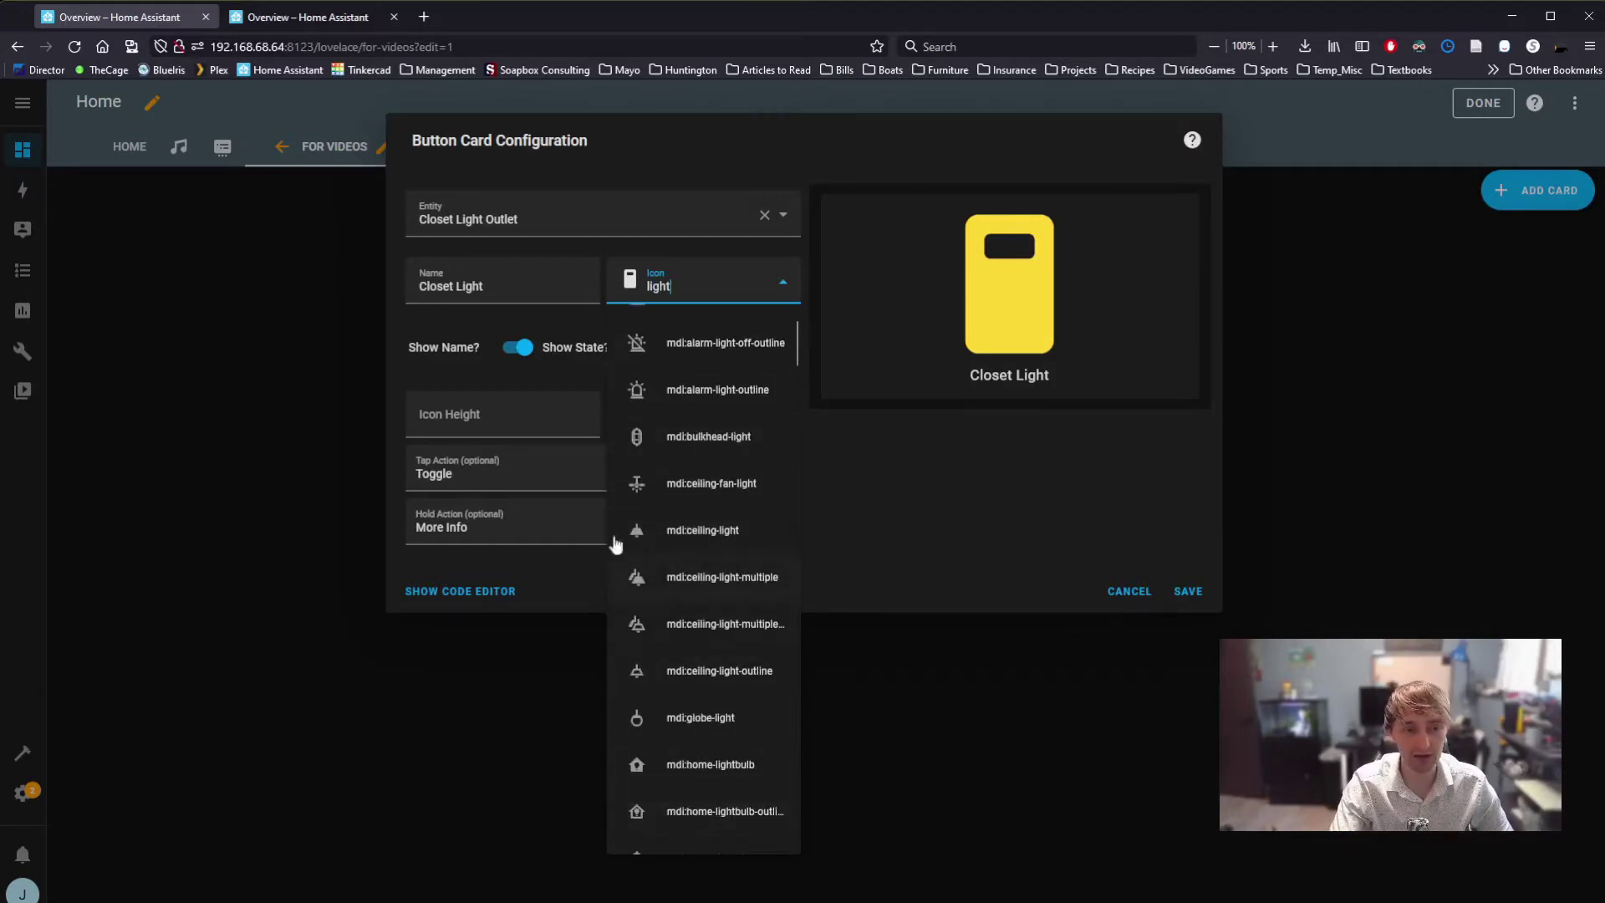
{"action": "left_click", "coordinate": [748, 542]}
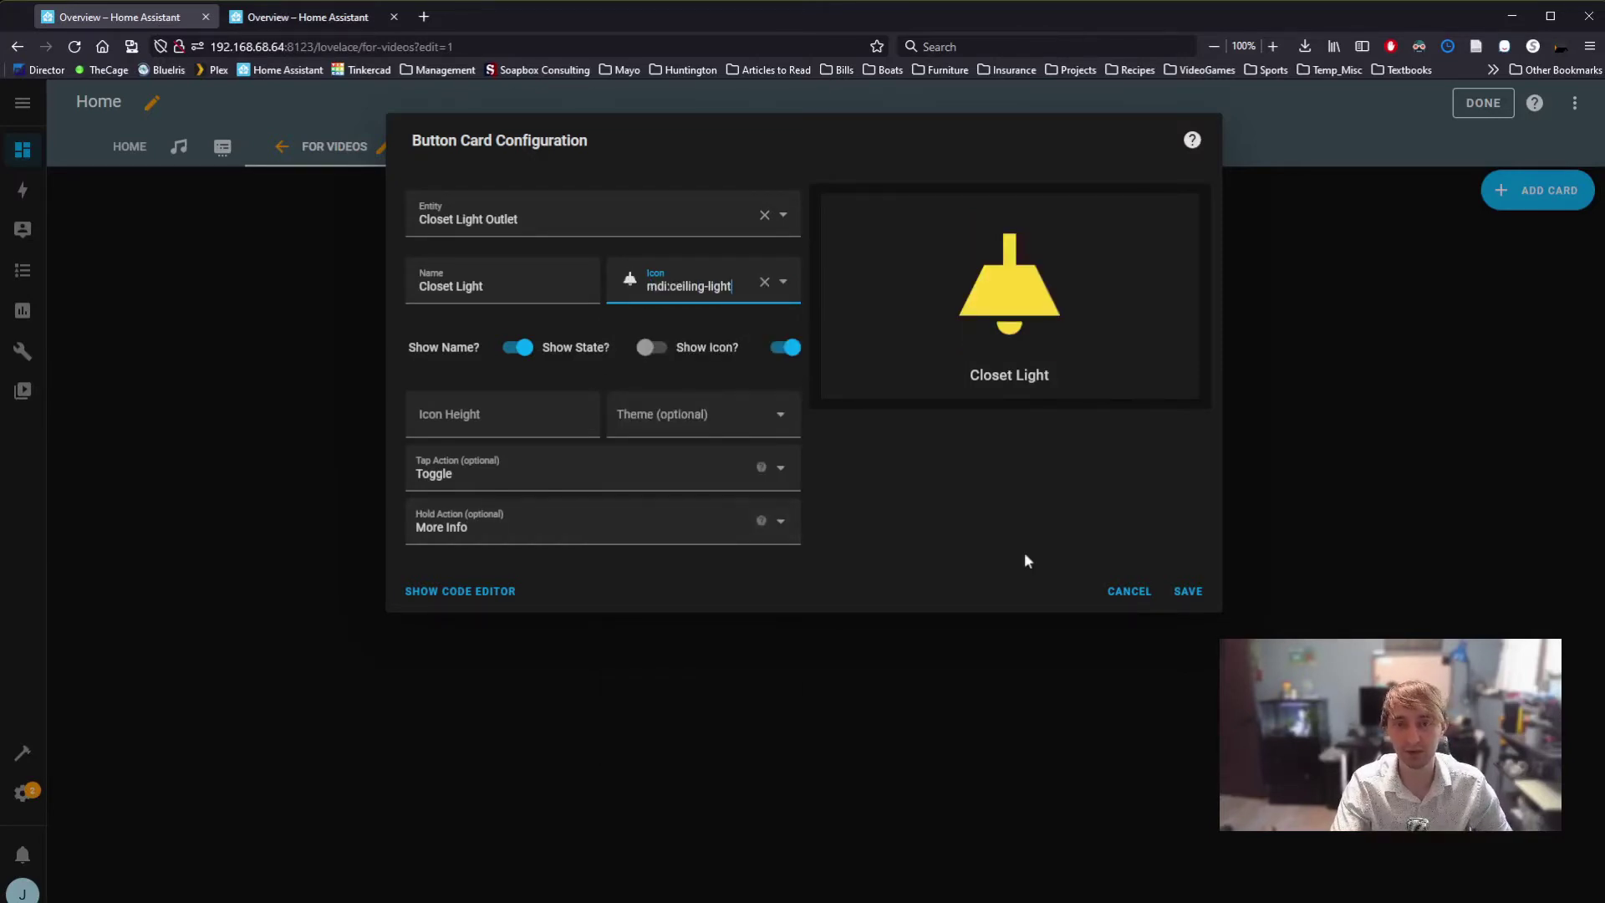
Set the icon height to 50 and try the show name, state and icon toggles.
{"action": "left_click", "coordinate": [520, 415]}
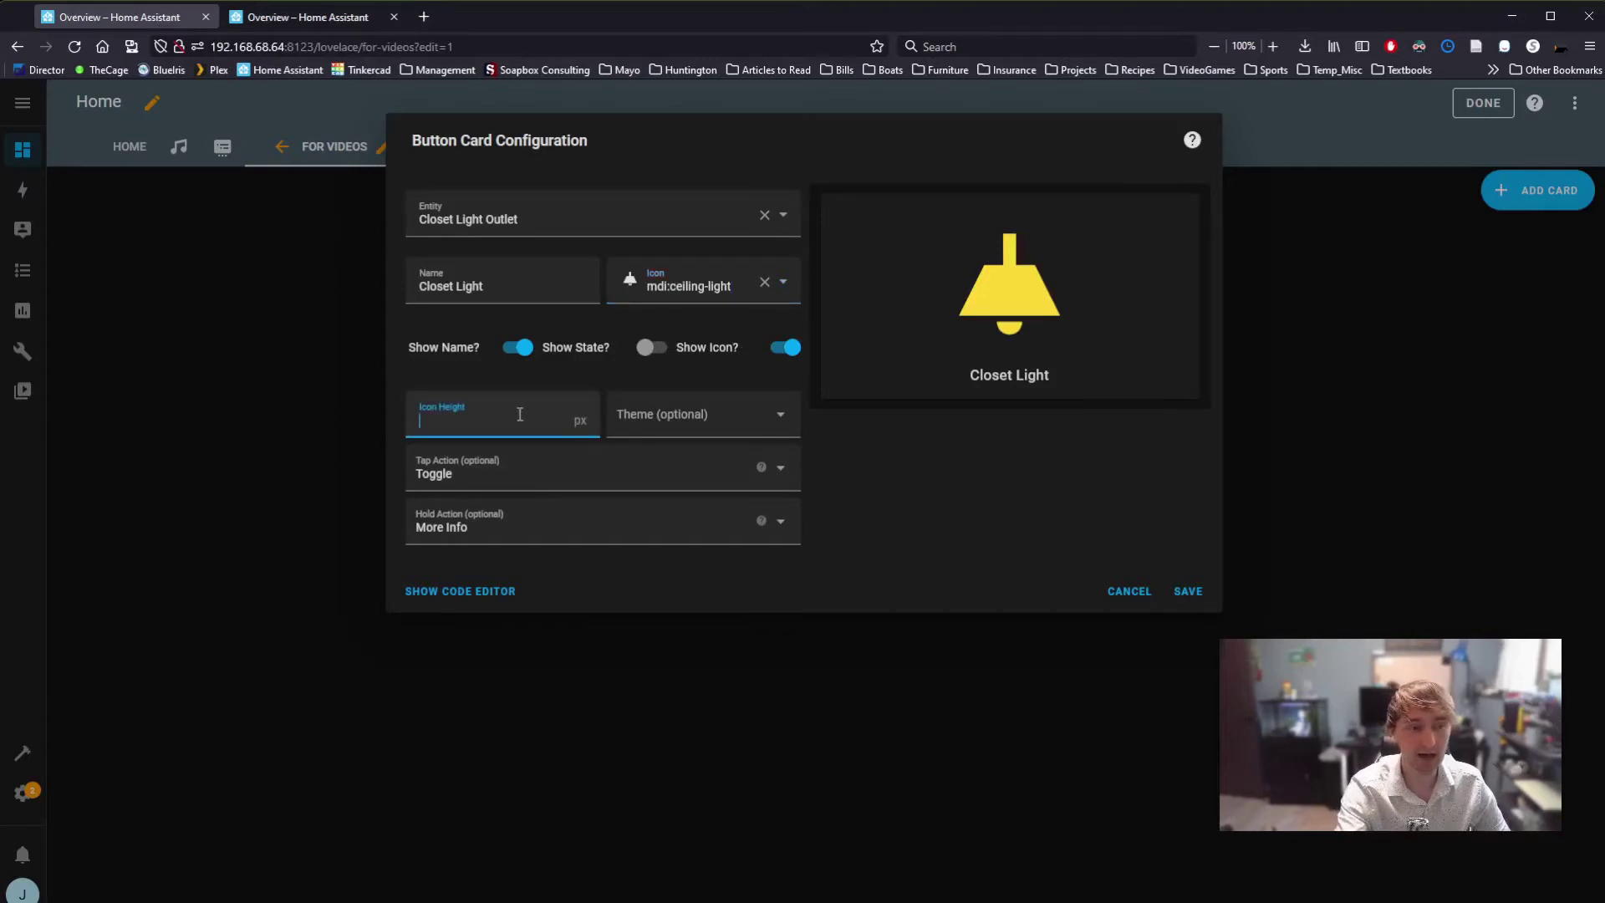
{"action": "type", "text": "50"}
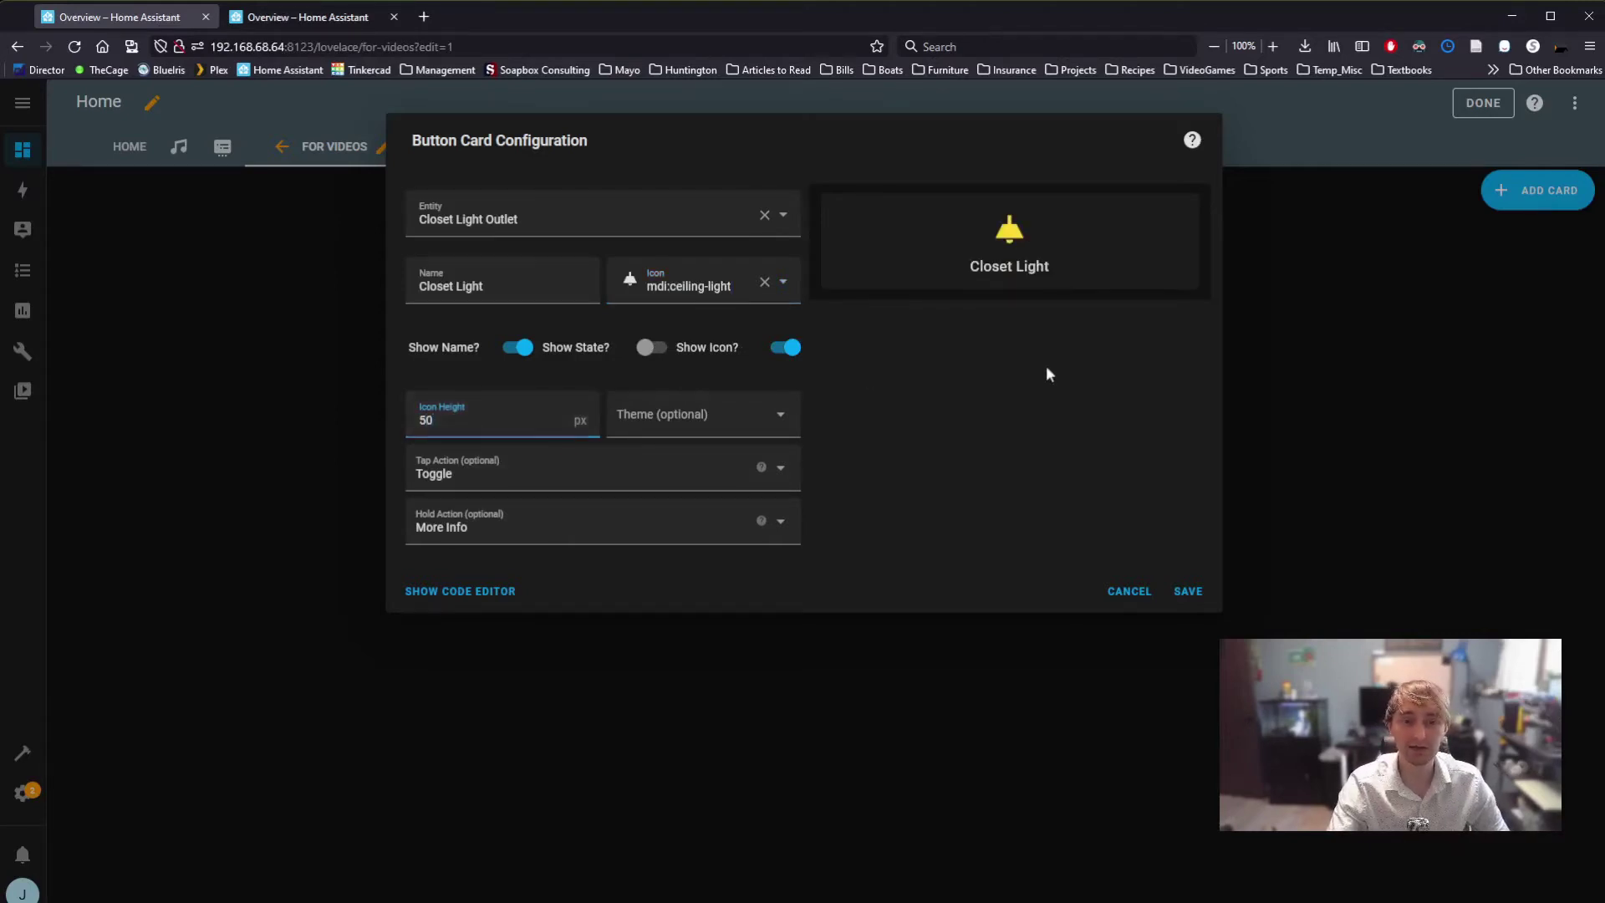
{"action": "left_click", "coordinate": [1046, 364]}
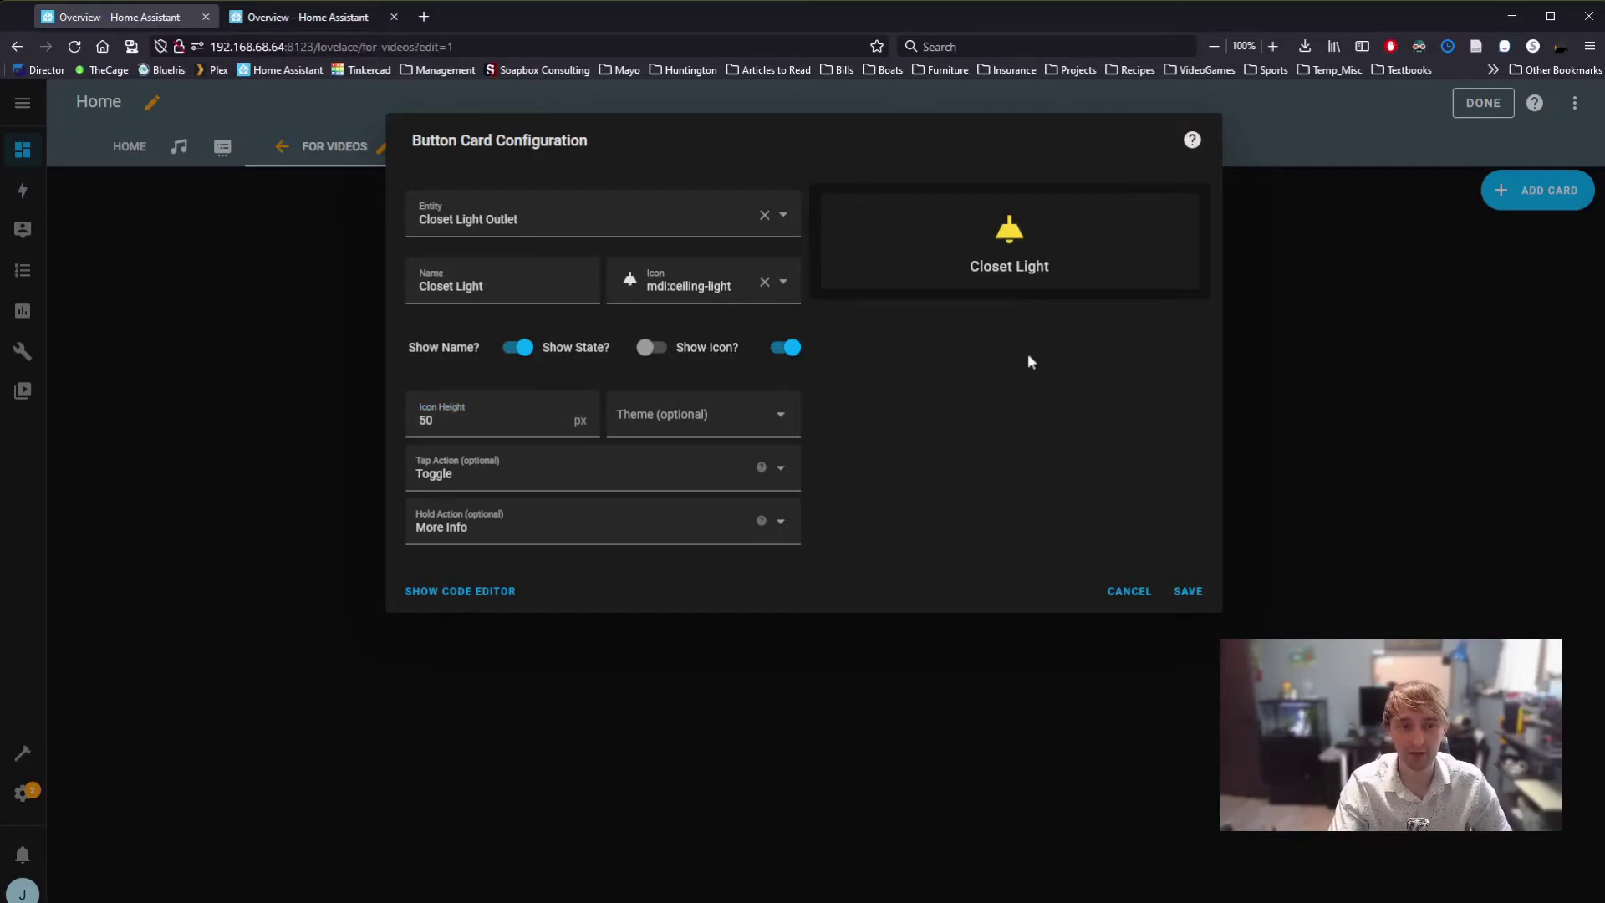
{"action": "left_click", "coordinate": [527, 349]}
{"action": "left_click", "coordinate": [526, 349]}
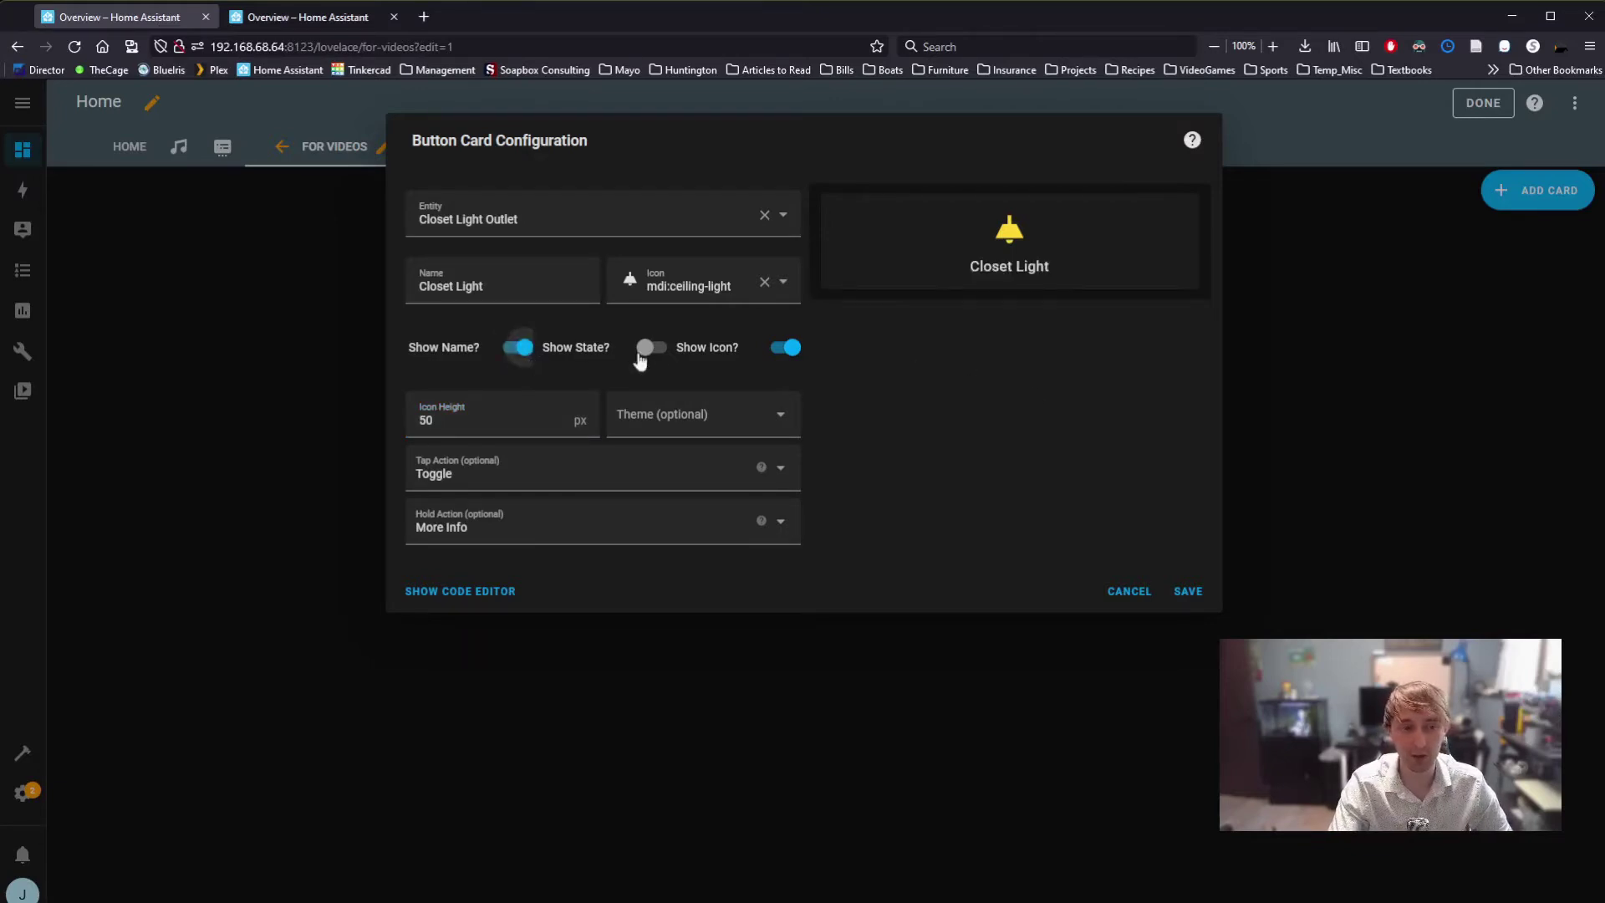
{"action": "left_click", "coordinate": [655, 349]}
{"action": "left_click", "coordinate": [656, 348]}
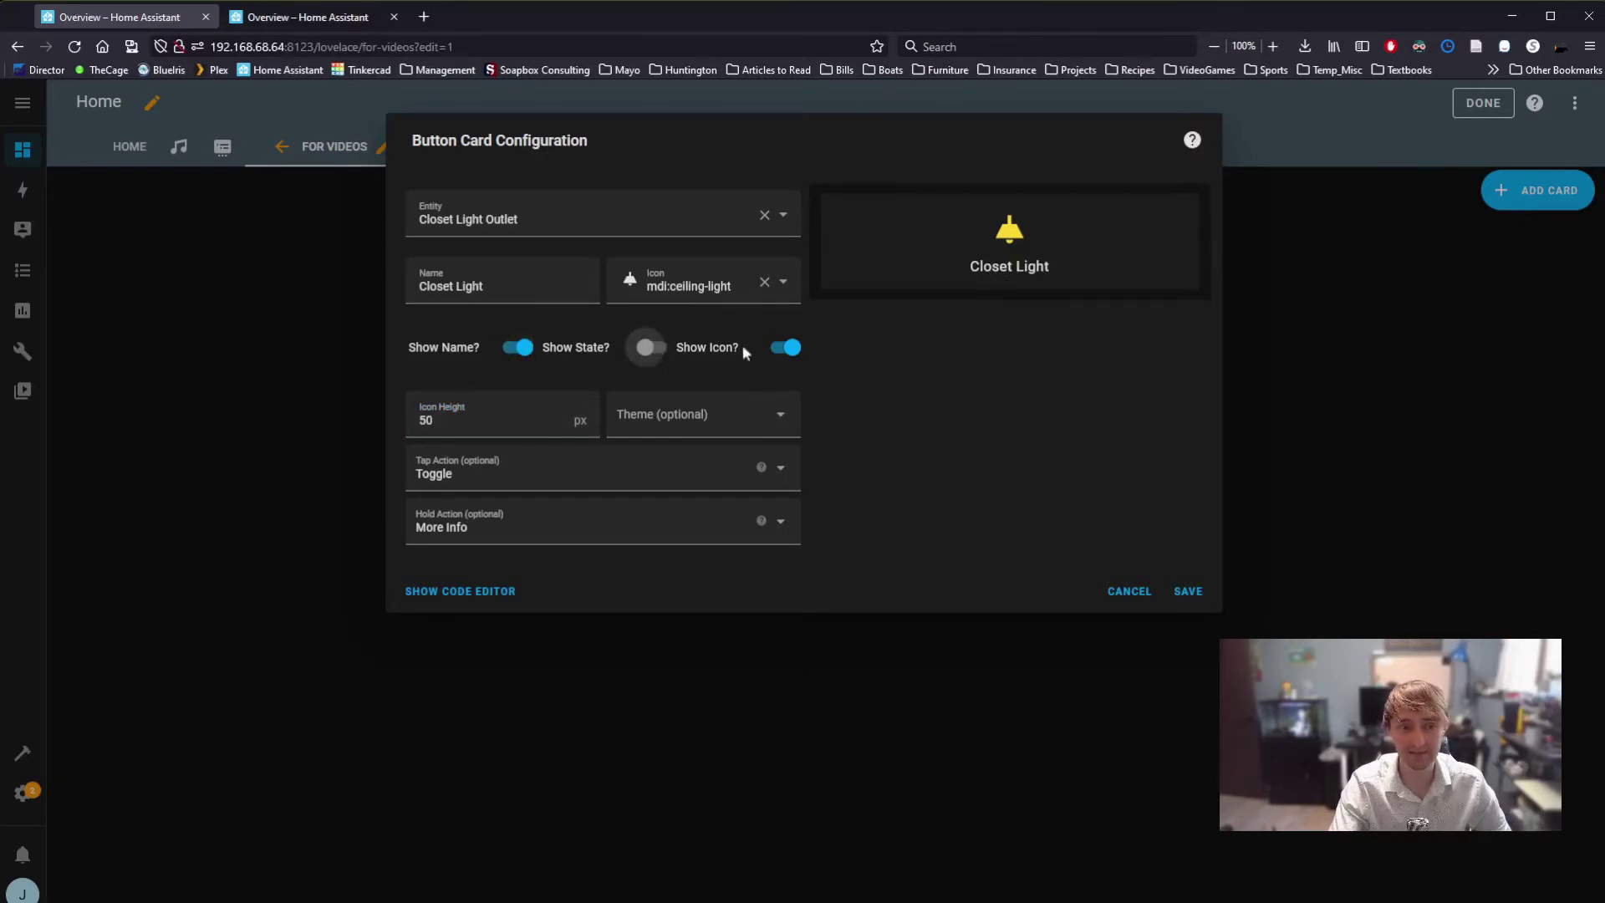
{"action": "left_click", "coordinate": [779, 349]}
{"action": "left_click", "coordinate": [778, 350]}
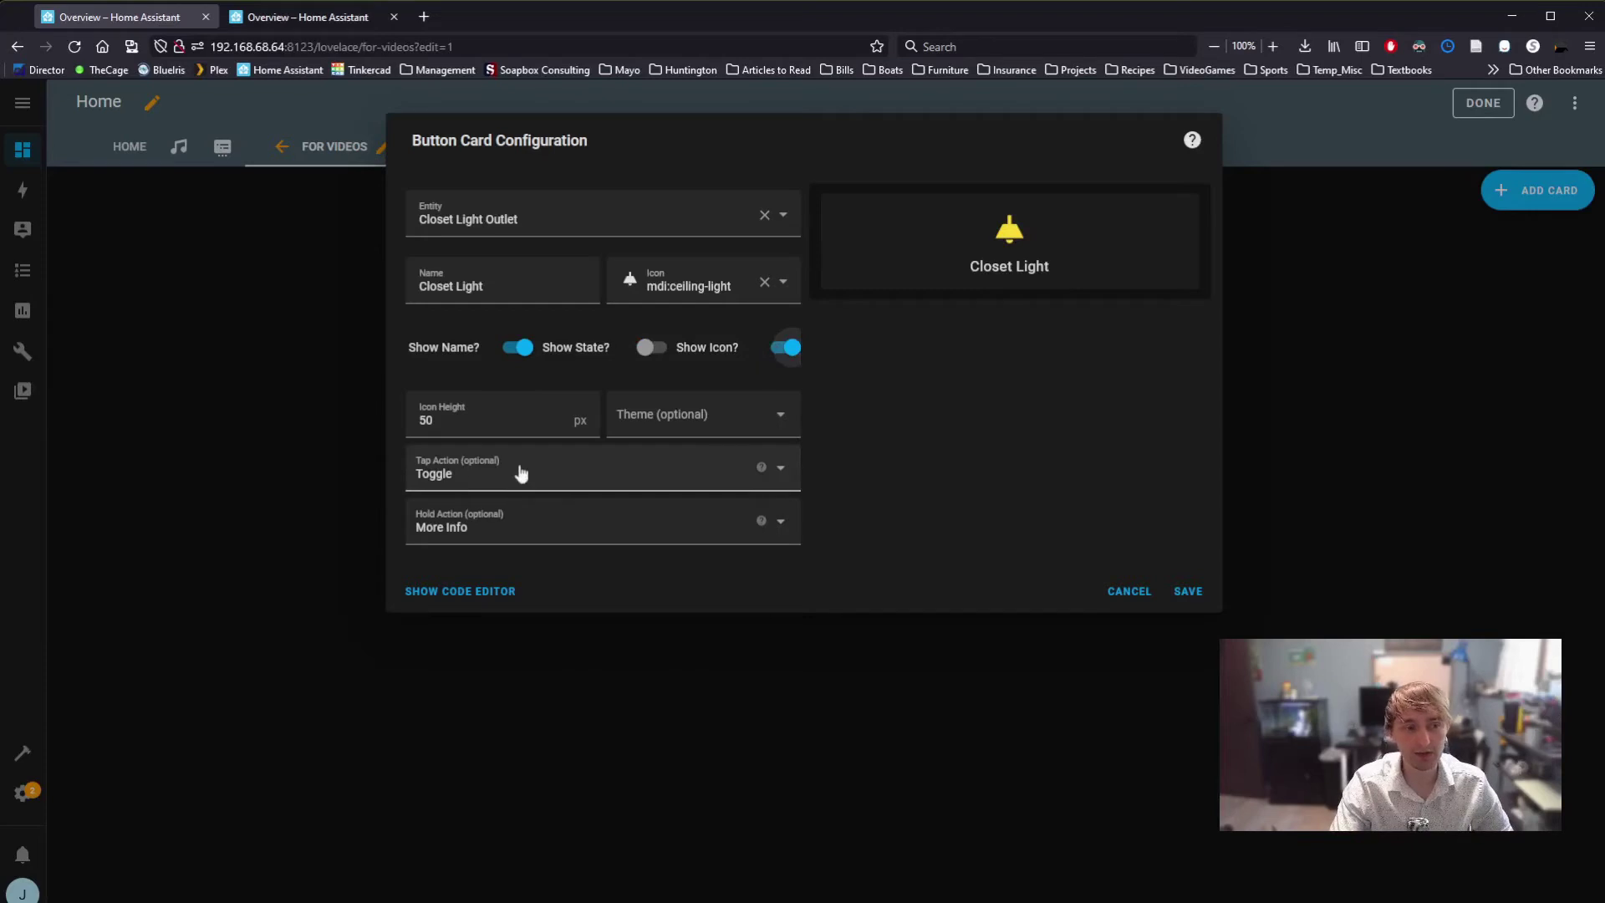
Set the tap action to Toggle and the hold action to More Info.
{"action": "left_click", "coordinate": [565, 474]}
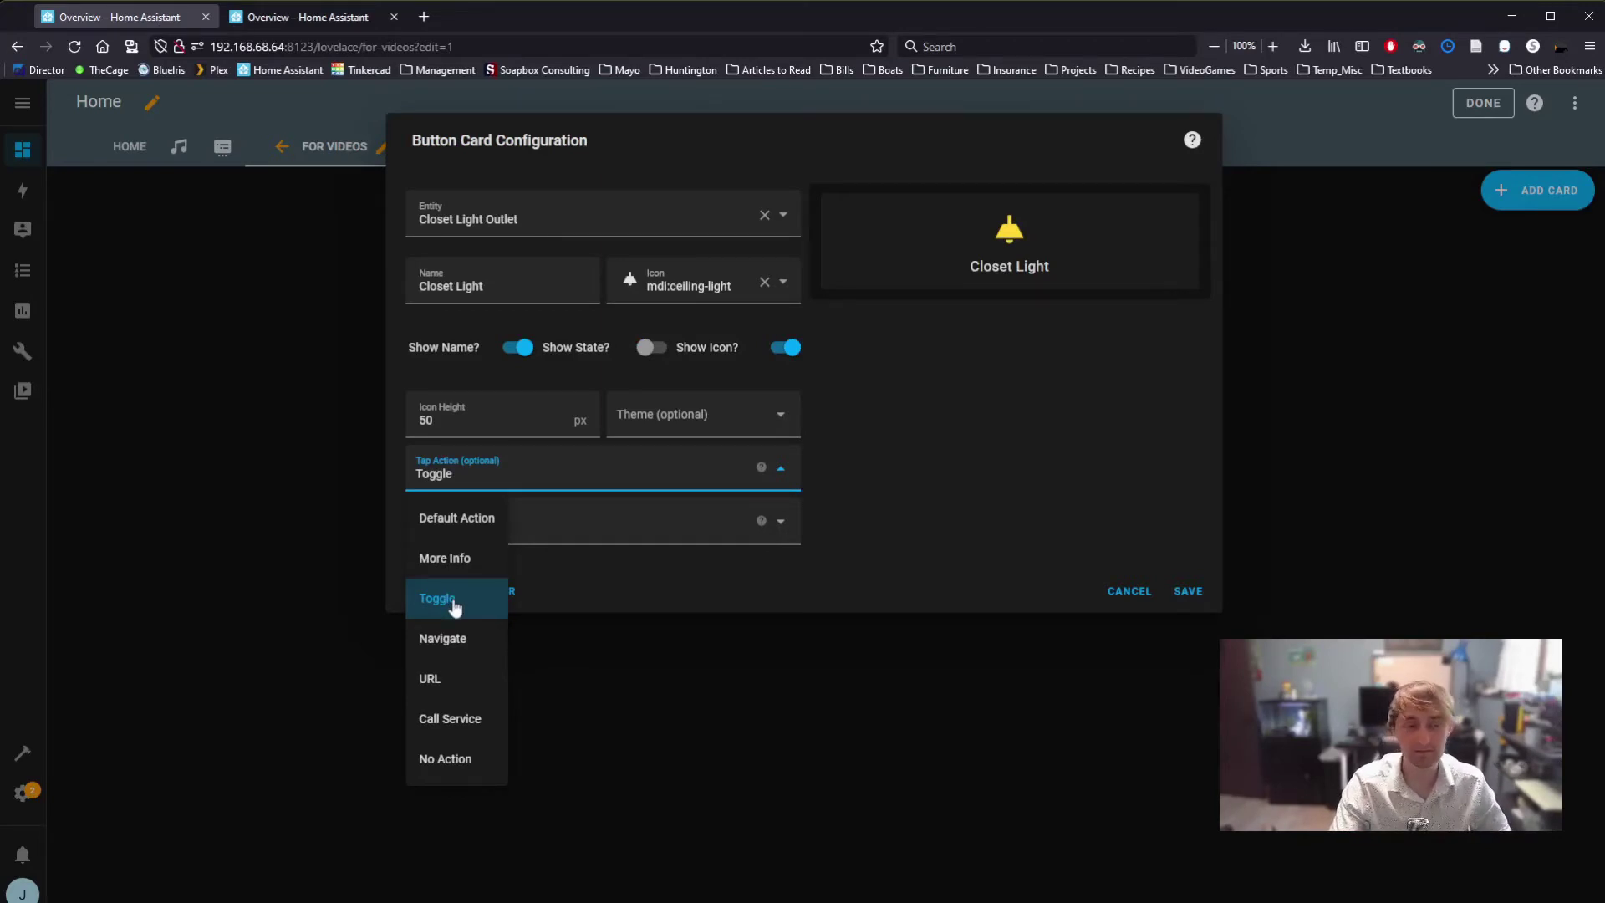
{"action": "left_click", "coordinate": [918, 518]}
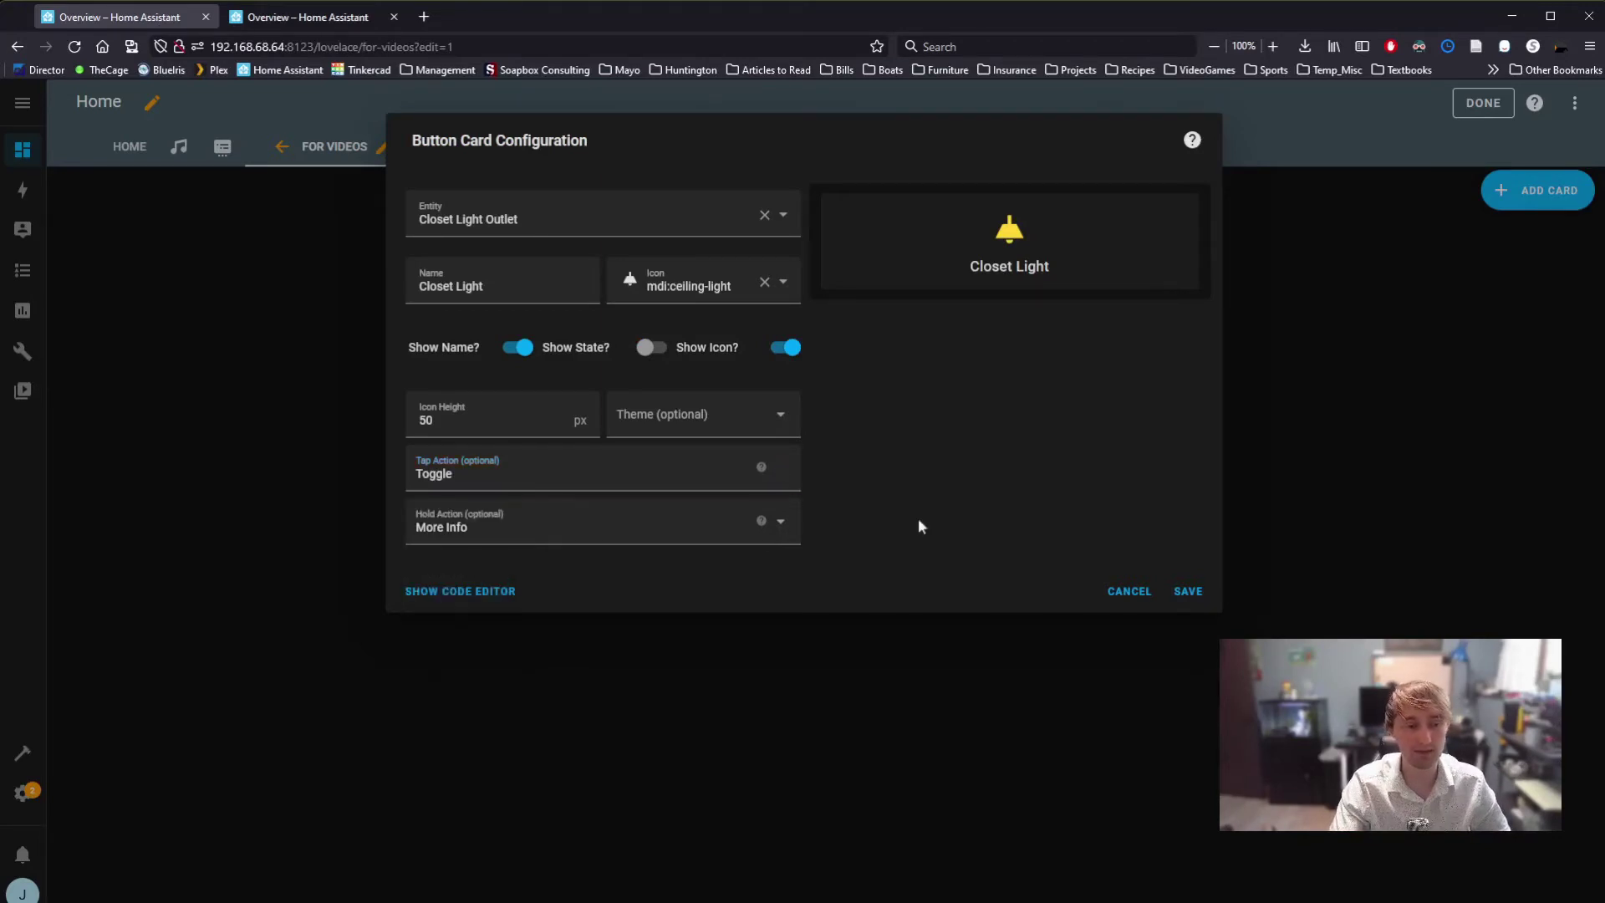
{"action": "left_click", "coordinate": [642, 543]}
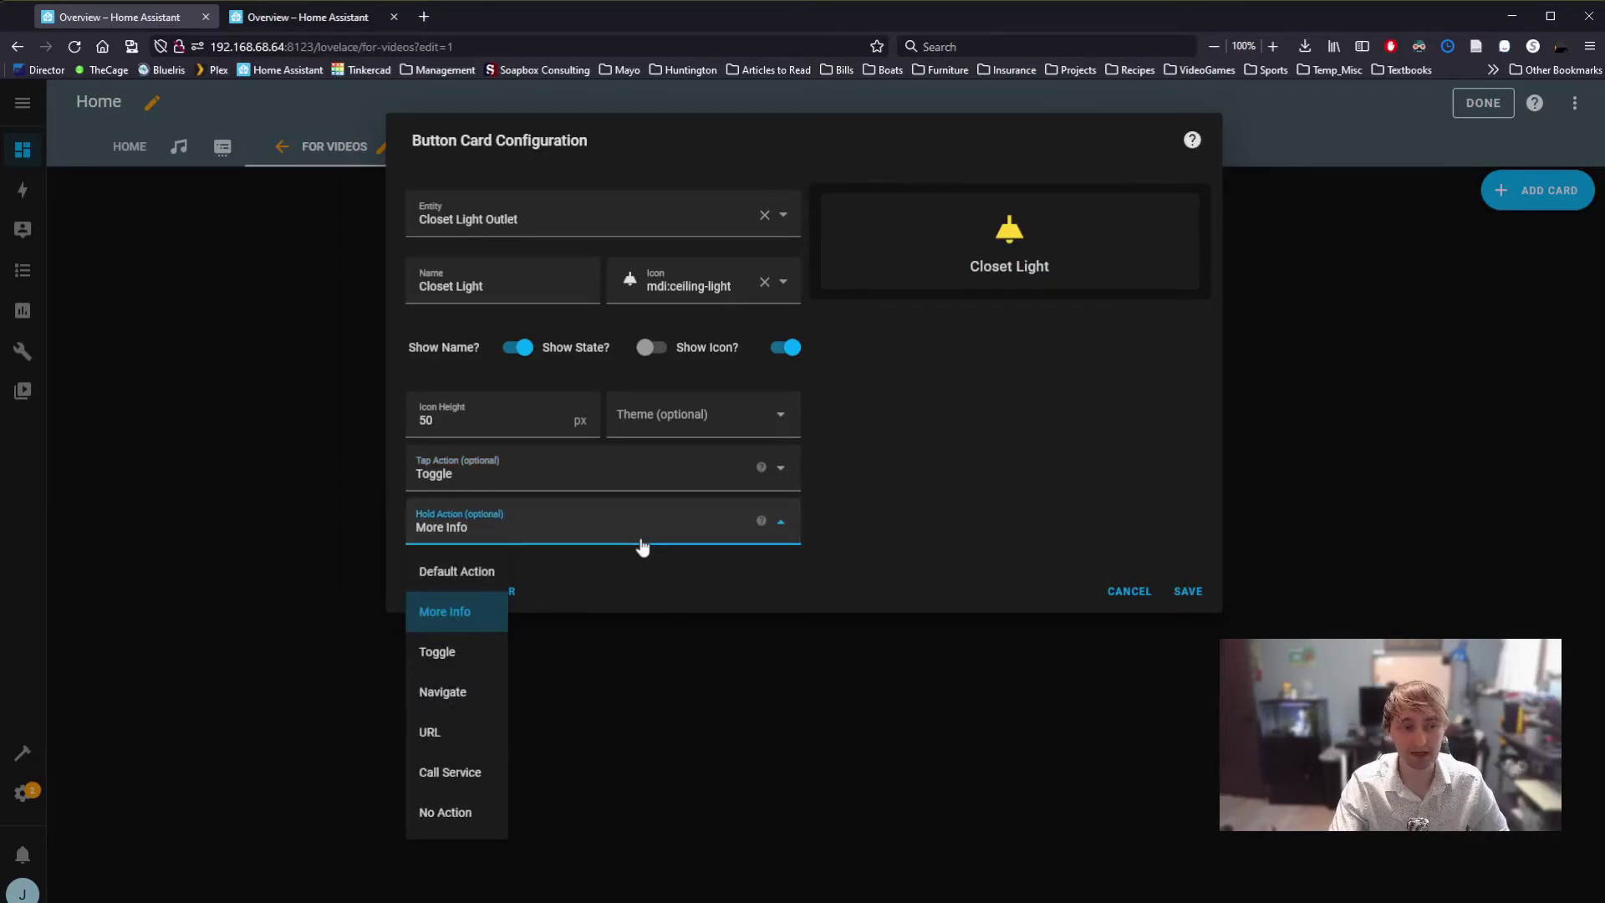
{"action": "left_click", "coordinate": [935, 554]}
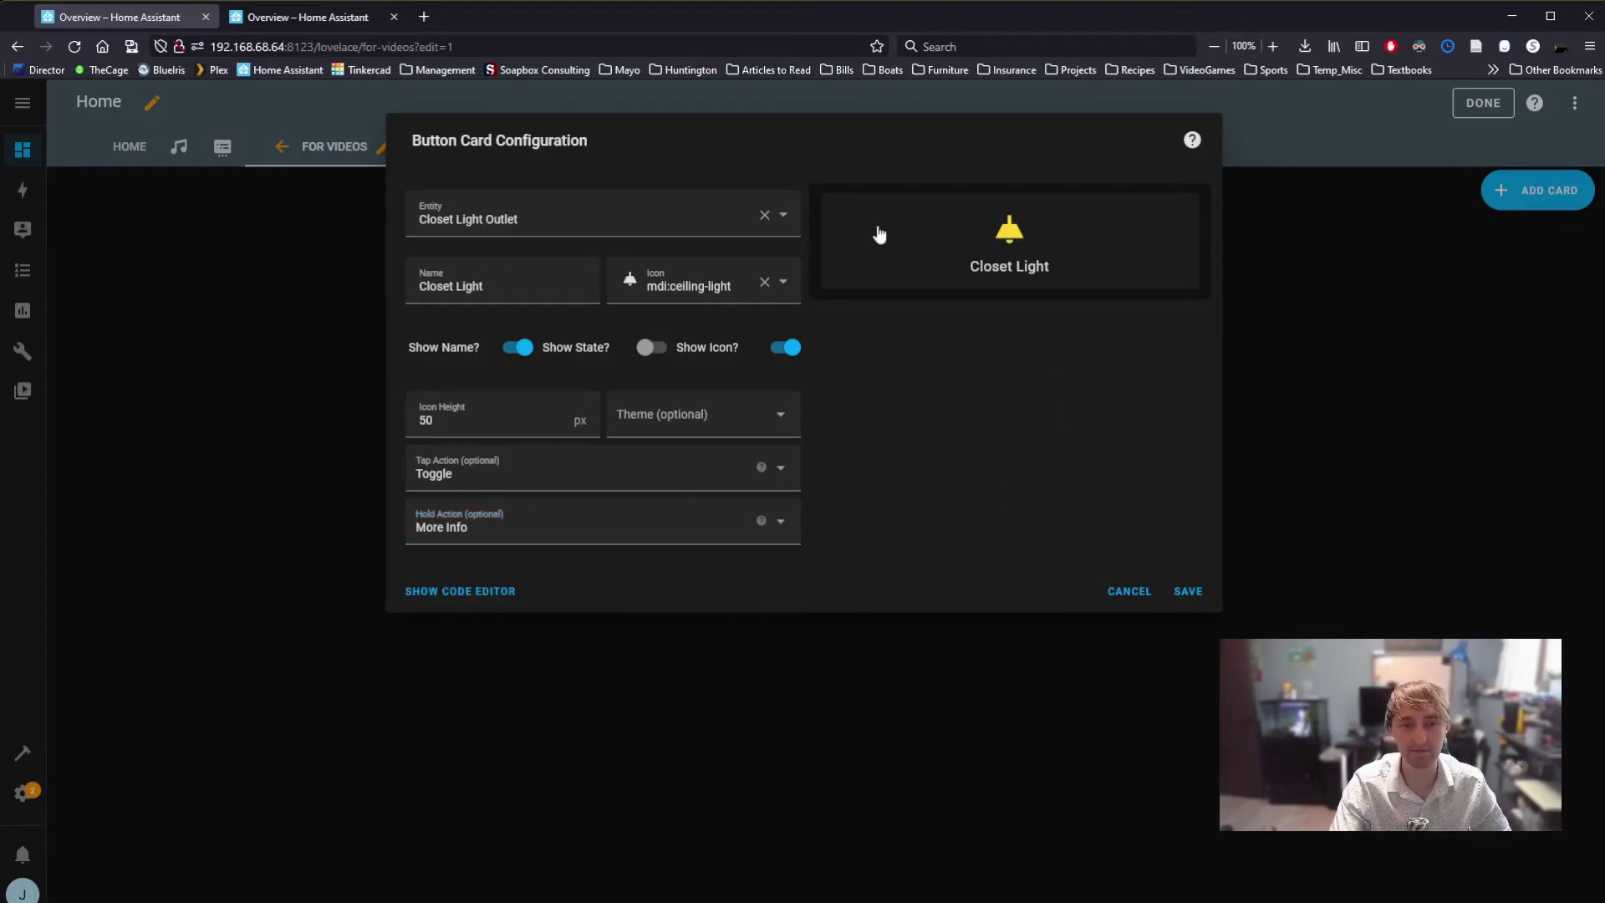
Save the Closet Light card, exit edit mode, and toggle the light off and on.
{"action": "left_click", "coordinate": [1188, 591]}
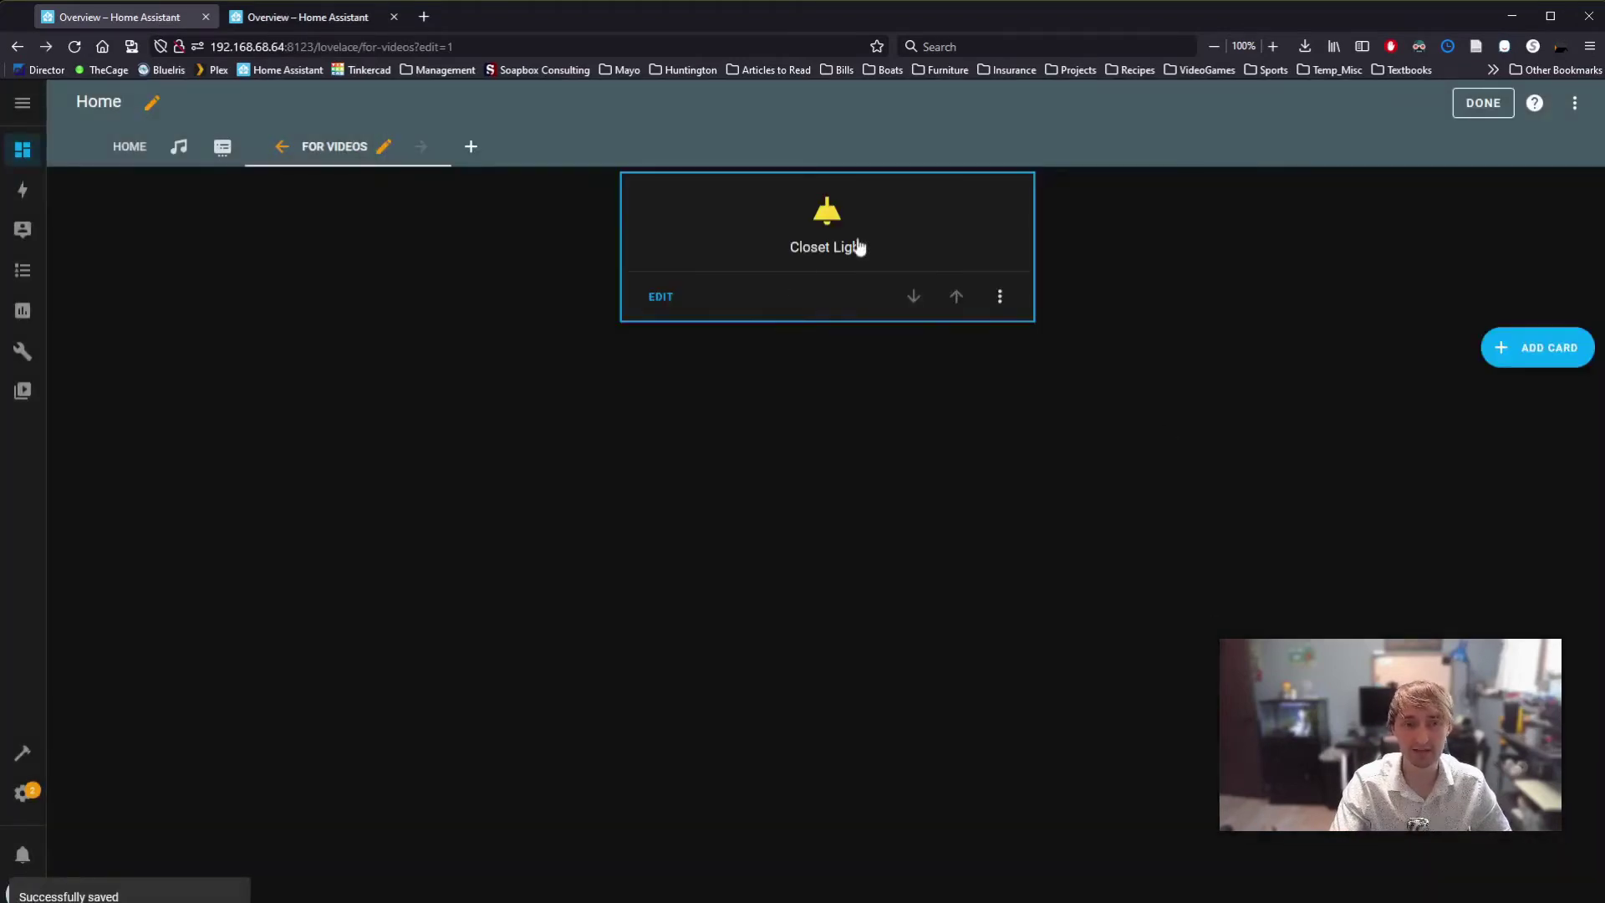
{"action": "left_click", "coordinate": [1482, 103]}
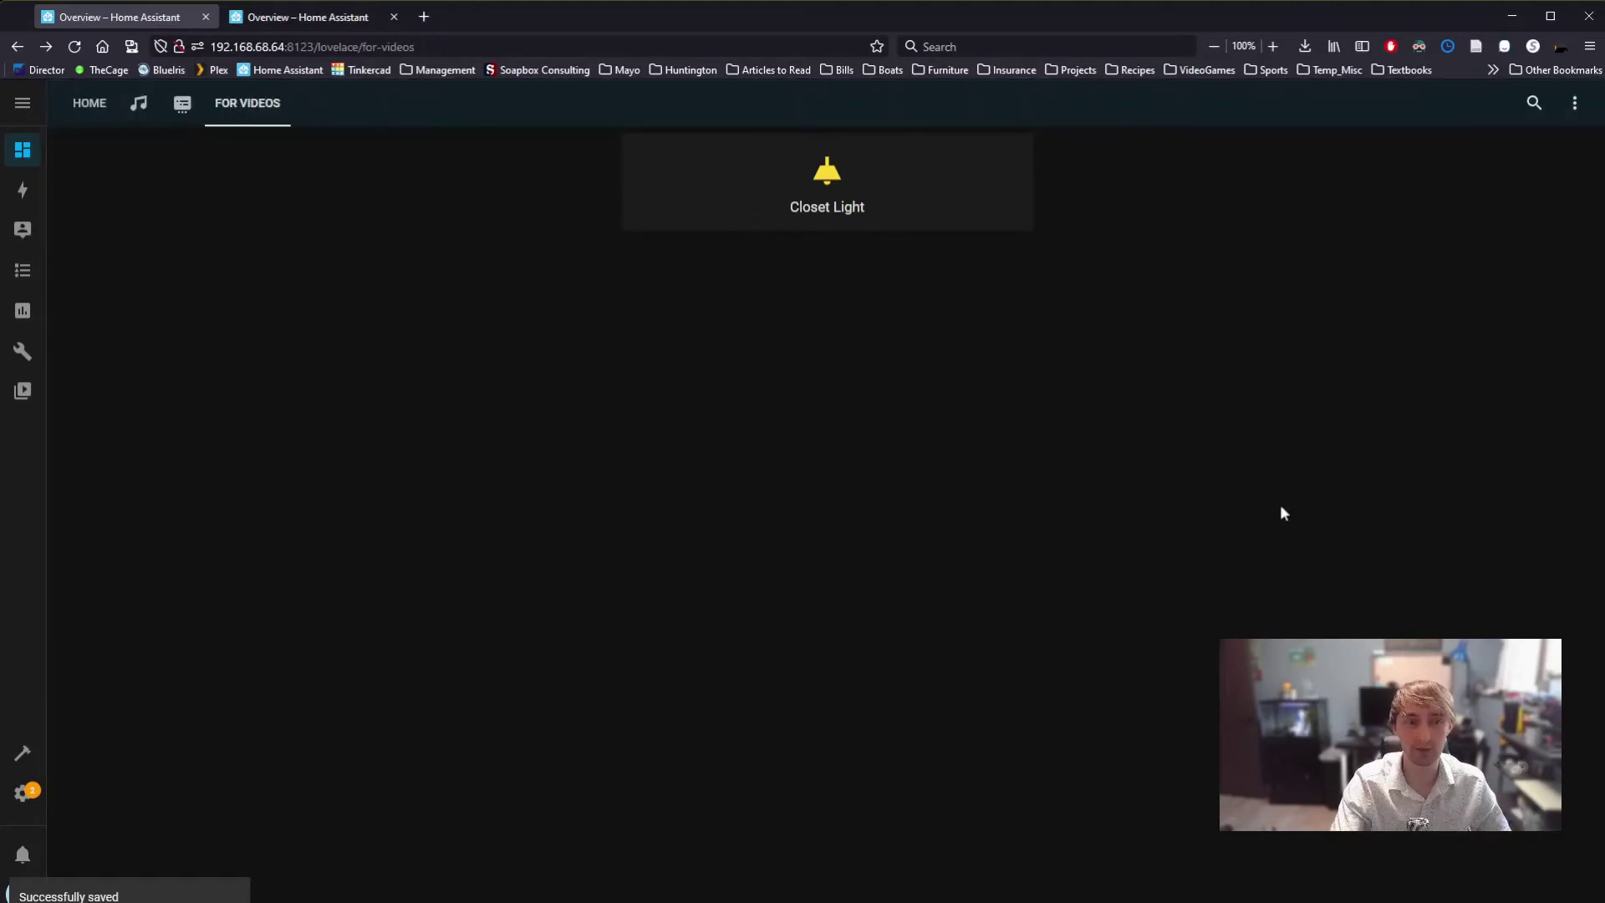
{"action": "left_click", "coordinate": [858, 201]}
{"action": "left_click", "coordinate": [857, 201]}
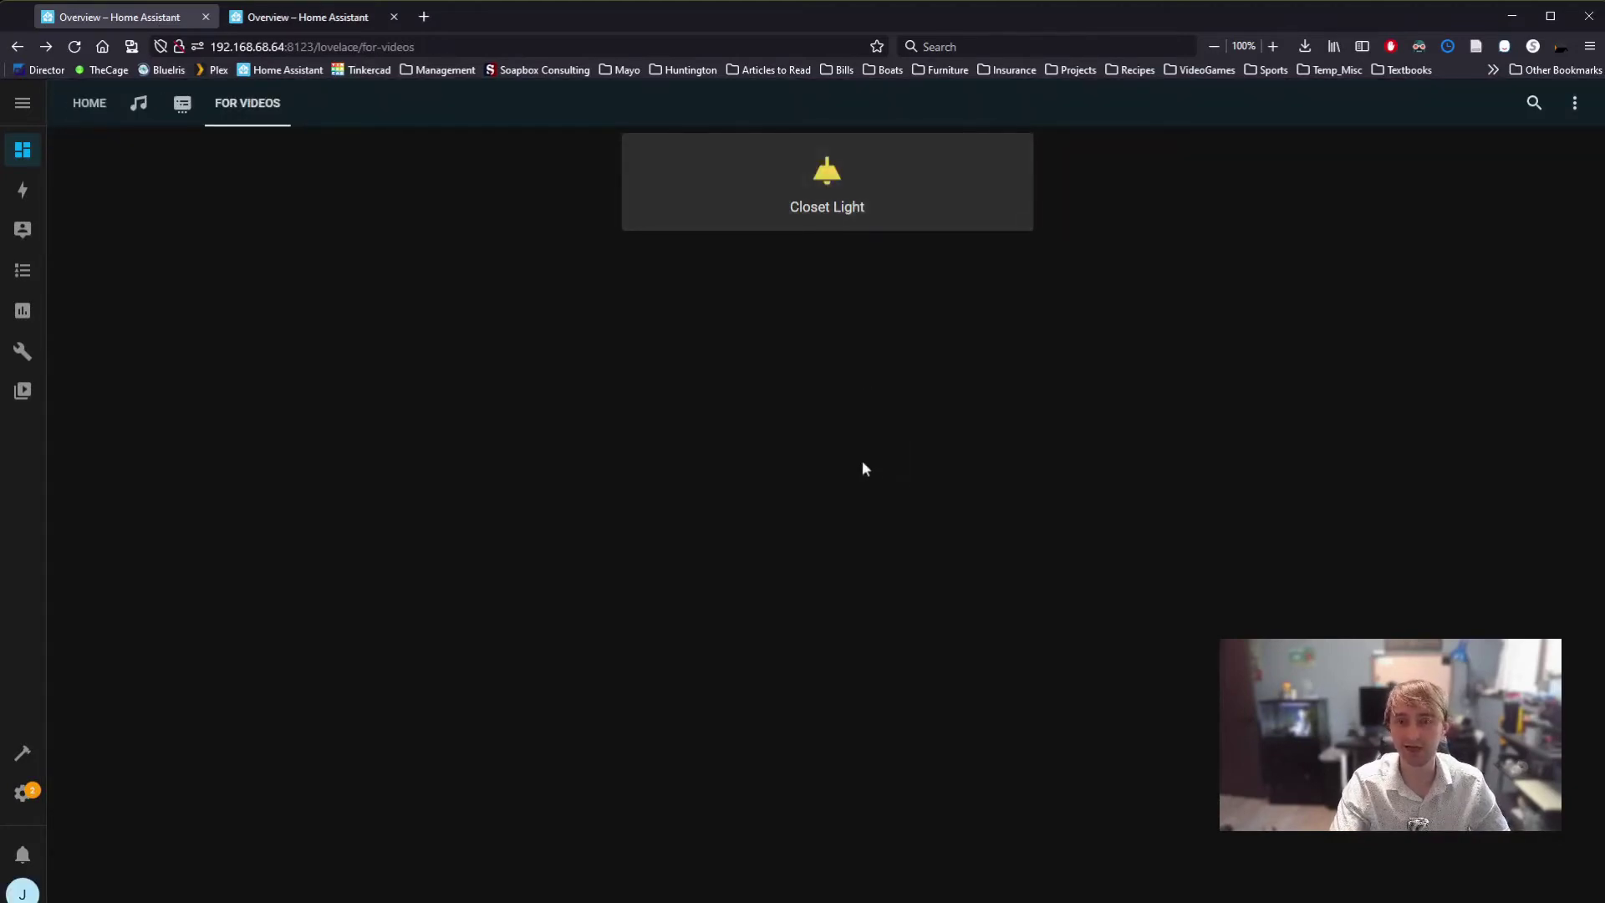
{"action": "left_click", "coordinate": [857, 201]}
{"action": "left_click", "coordinate": [857, 199]}
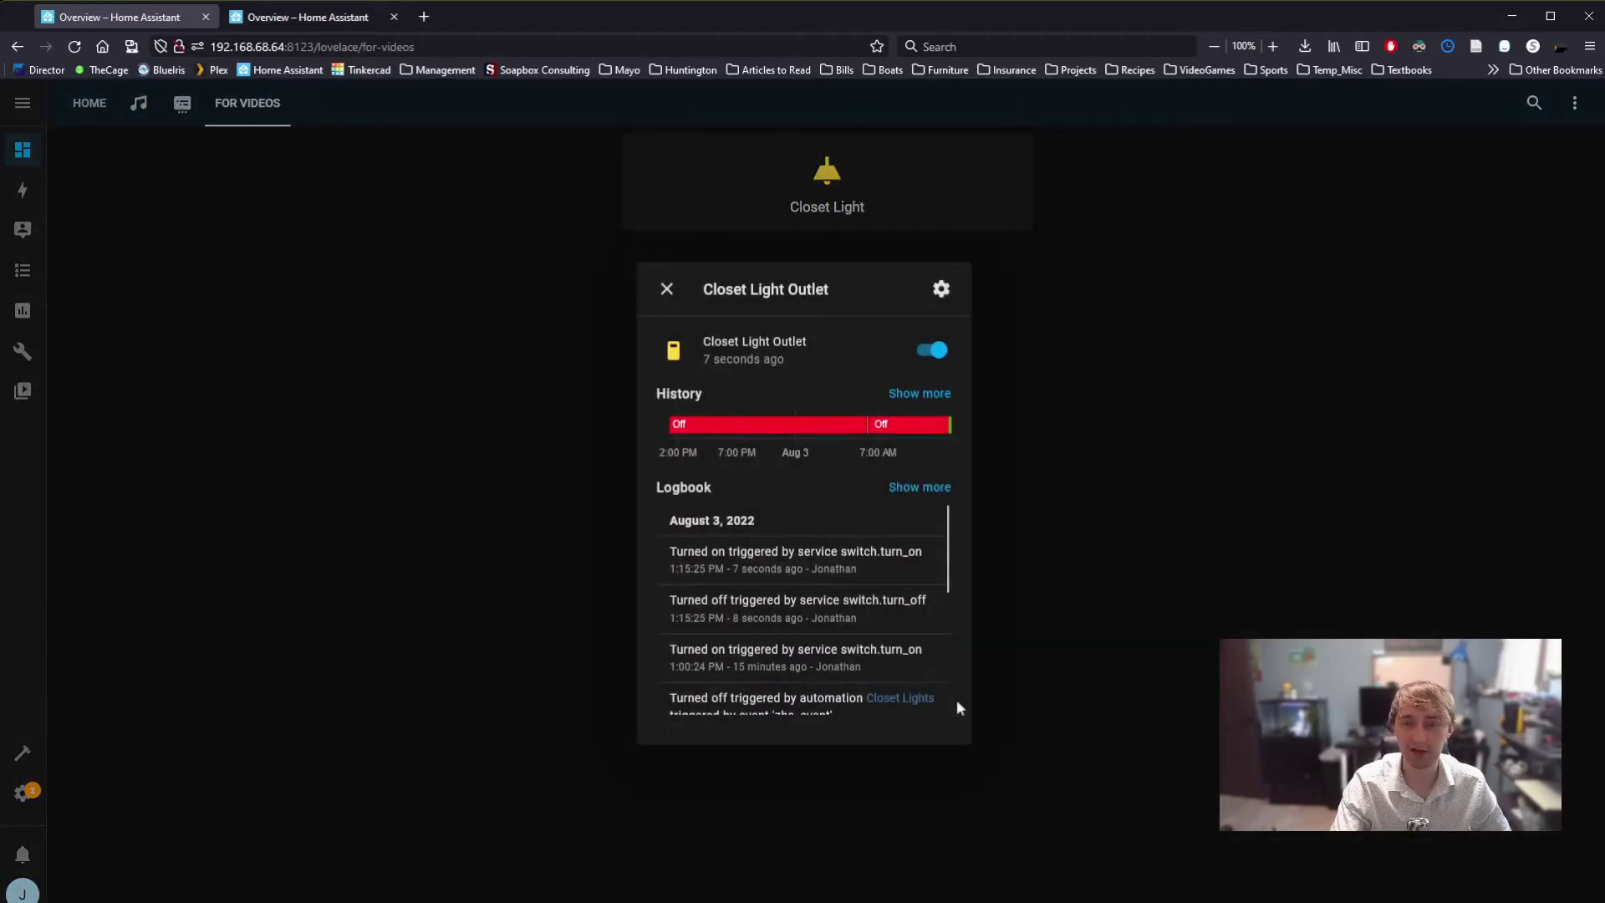
Close the Closet Light Outlet details and put the dashboard back into edit mode.
{"action": "mouse_move", "coordinate": [915, 427]}
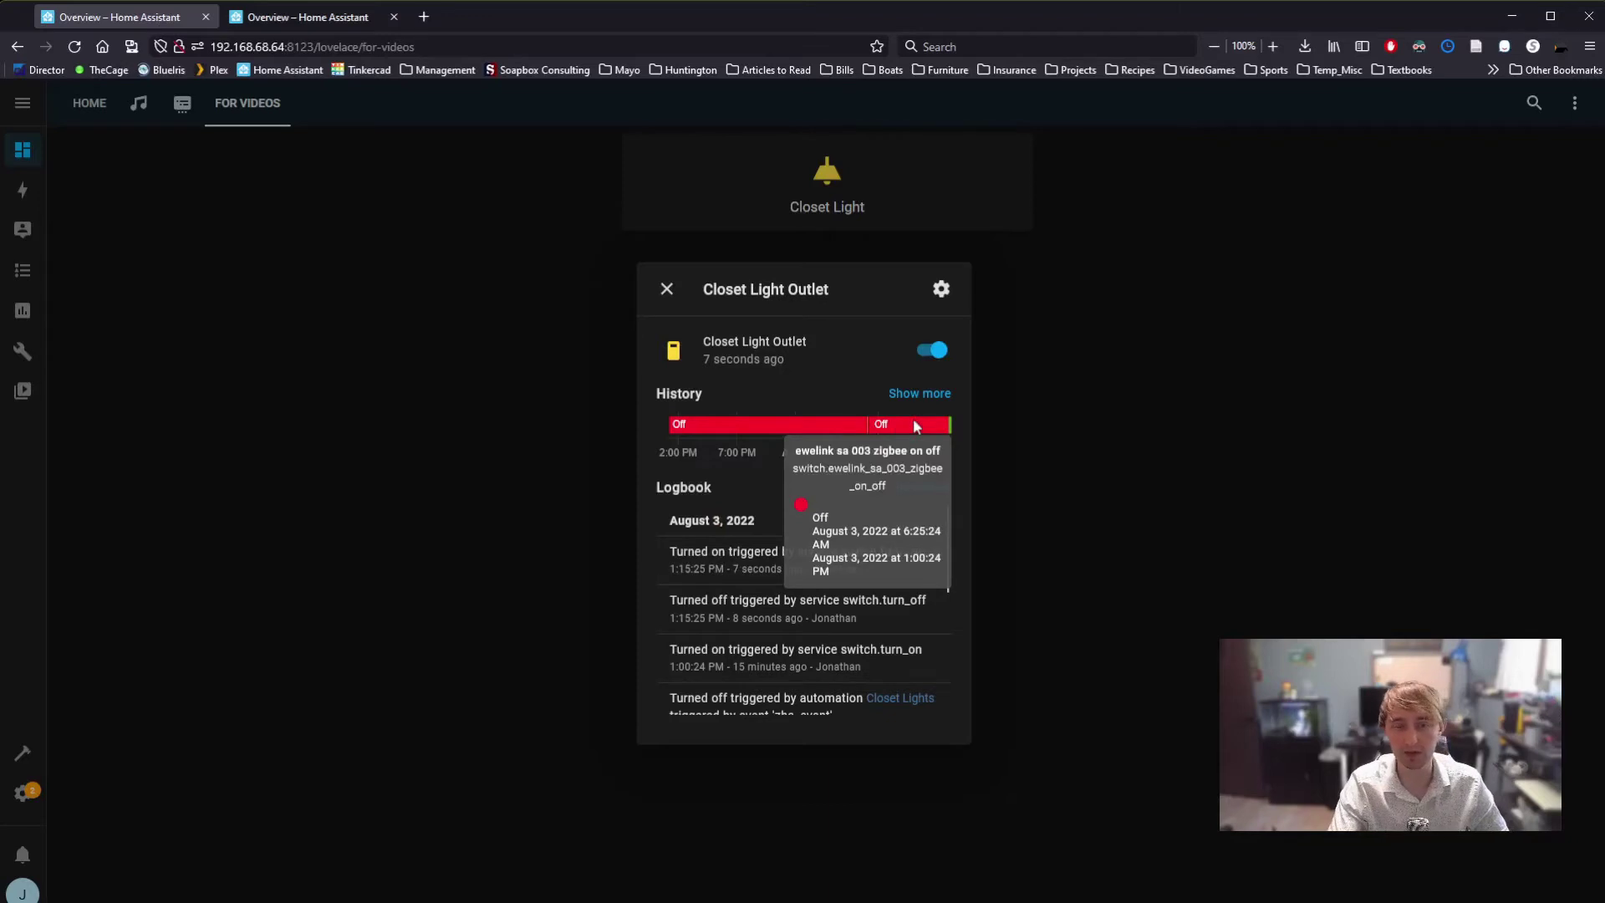
{"action": "left_click", "coordinate": [667, 289]}
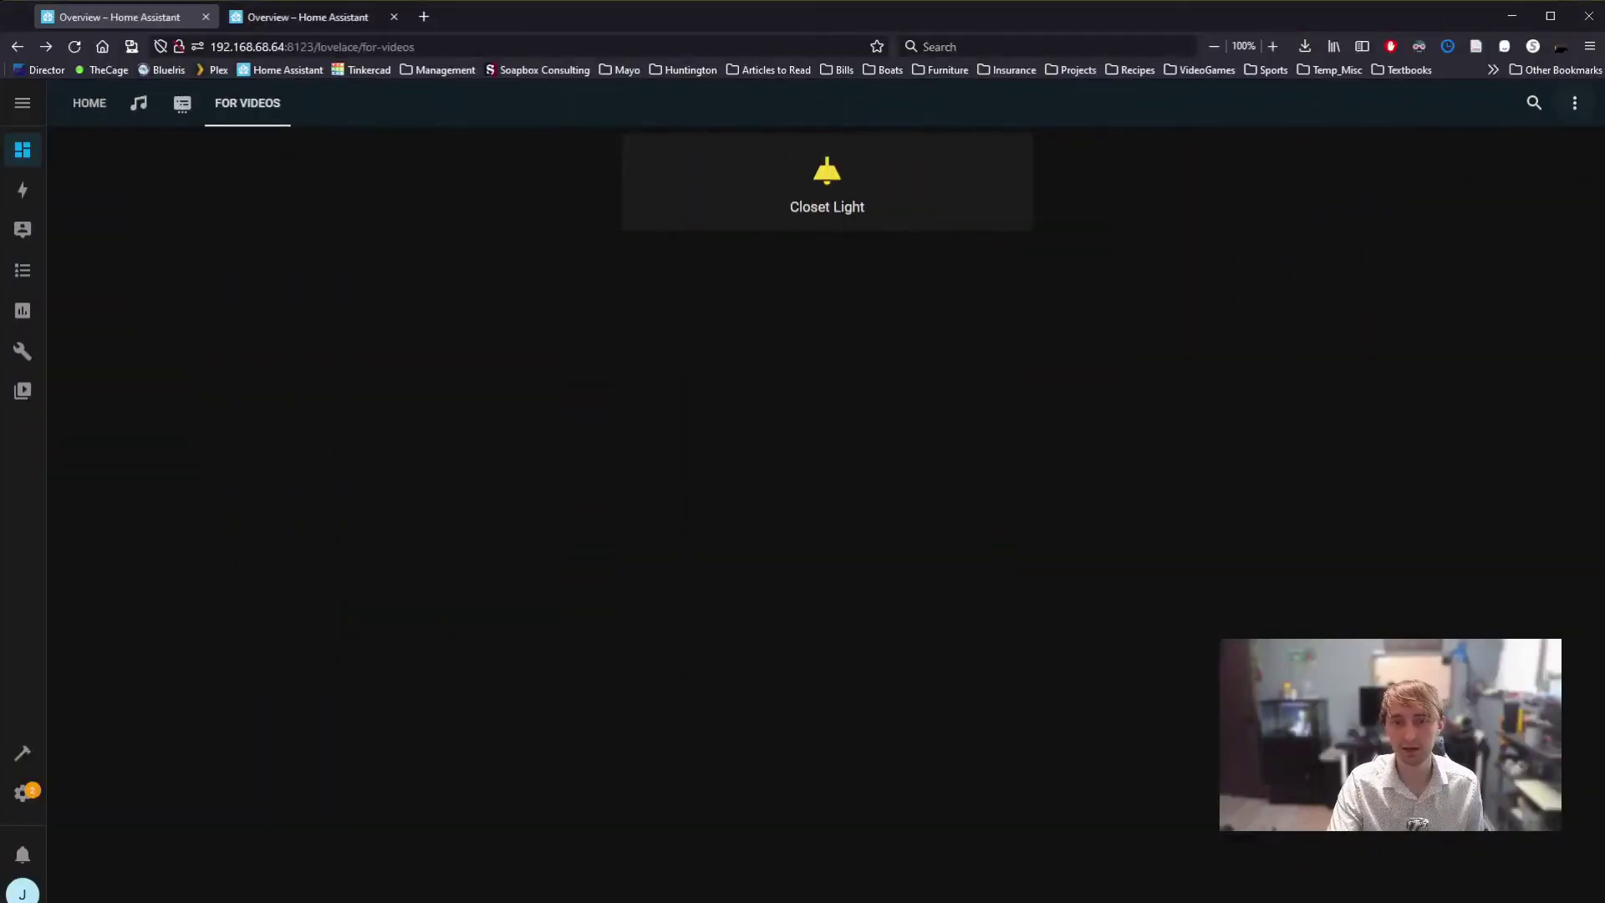
{"action": "left_click", "coordinate": [1575, 103]}
{"action": "left_click", "coordinate": [1547, 154]}
Delete the Closet Light card and start adding a new card.
{"action": "left_click", "coordinate": [1001, 300]}
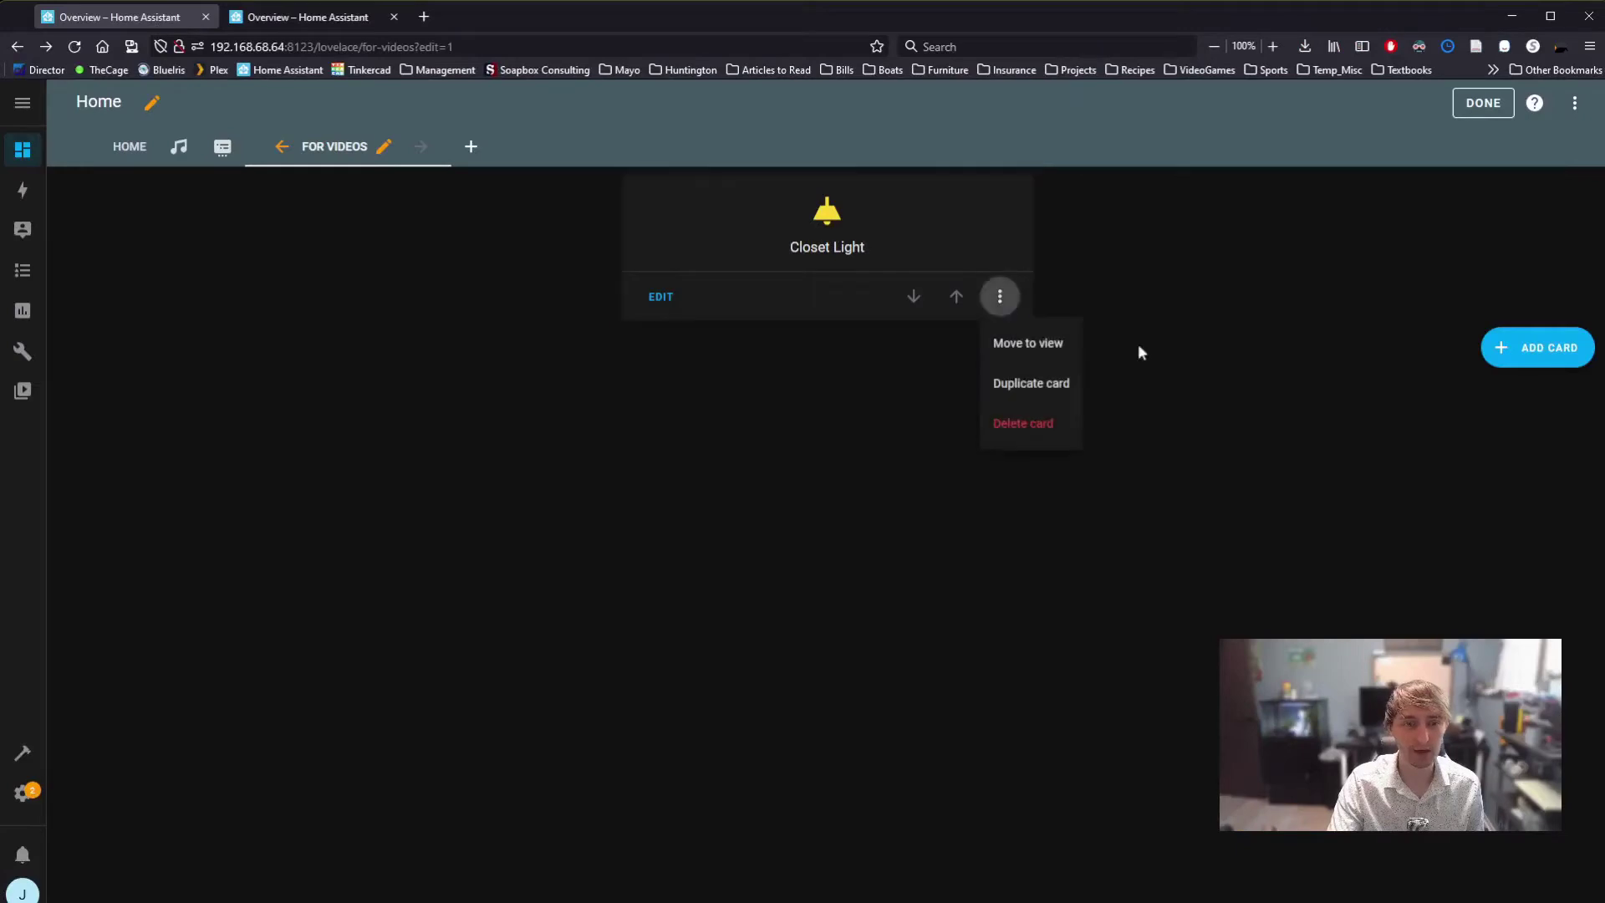
{"action": "left_click", "coordinate": [1044, 427]}
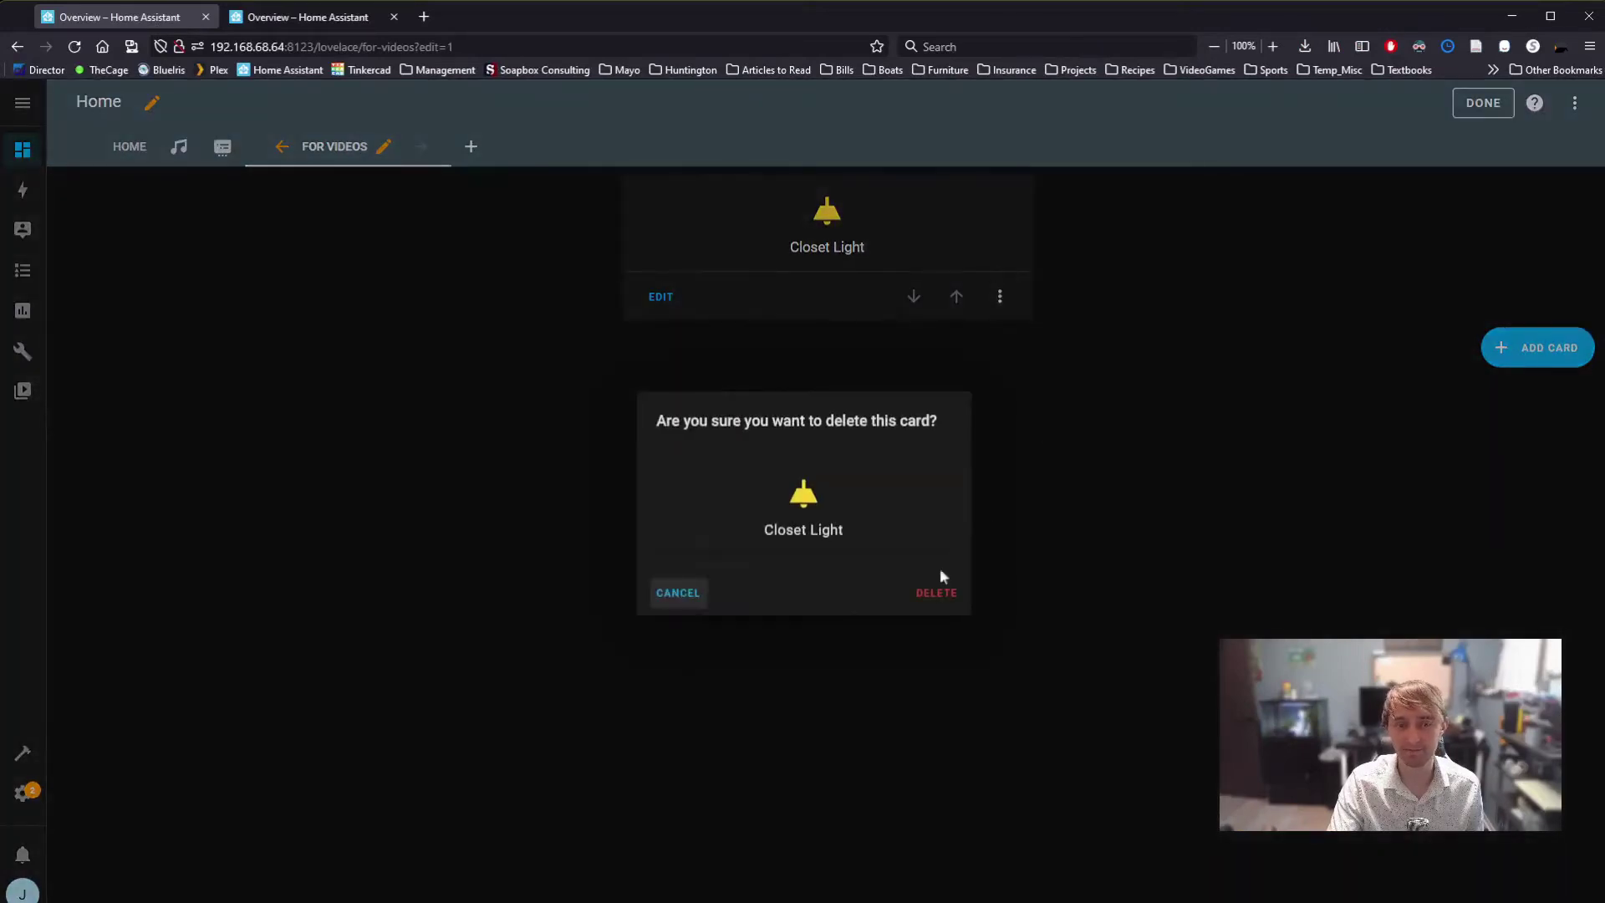
{"action": "left_click", "coordinate": [936, 590]}
{"action": "left_click", "coordinate": [1544, 205]}
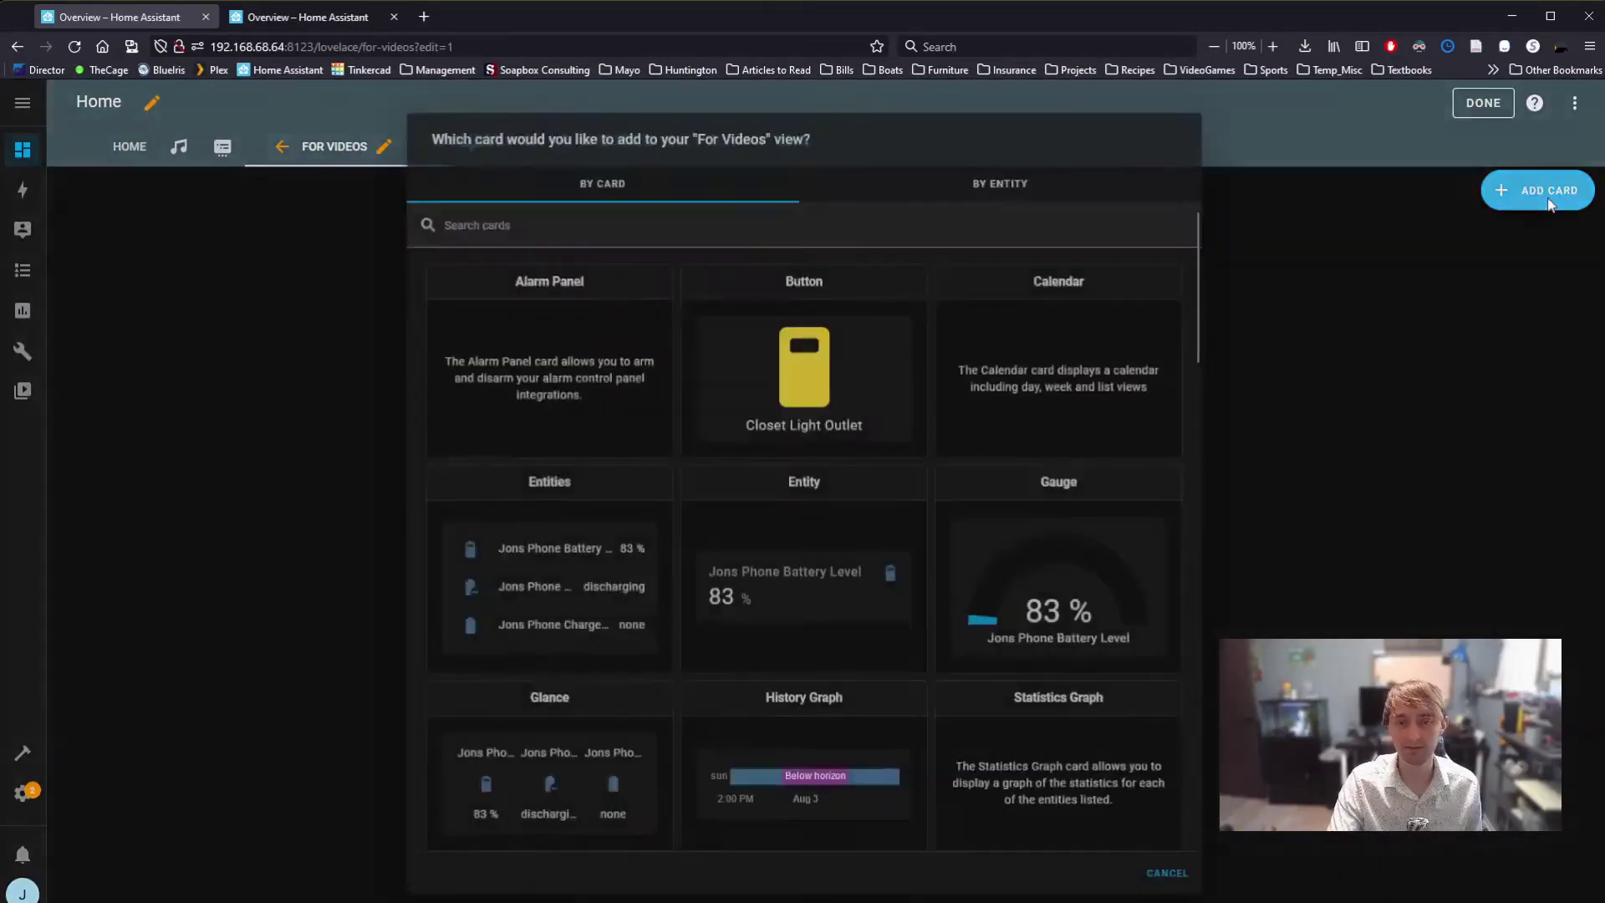
Search the card types for 'grid' and pick the Grid card.
{"action": "left_click", "coordinate": [834, 208]}
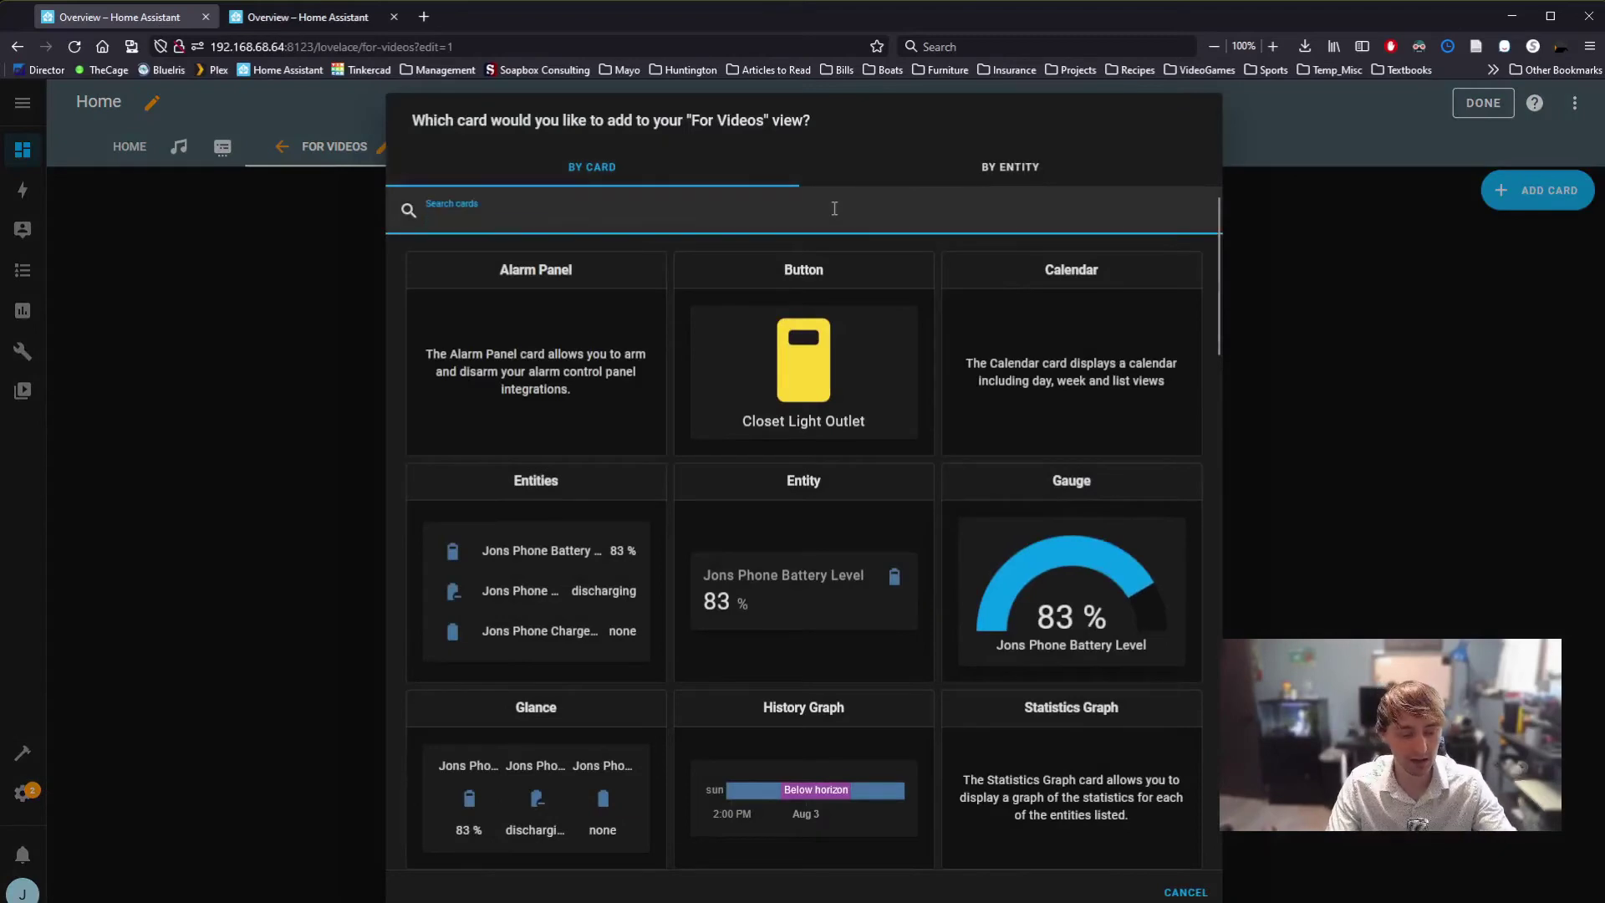
{"action": "type", "text": "grid"}
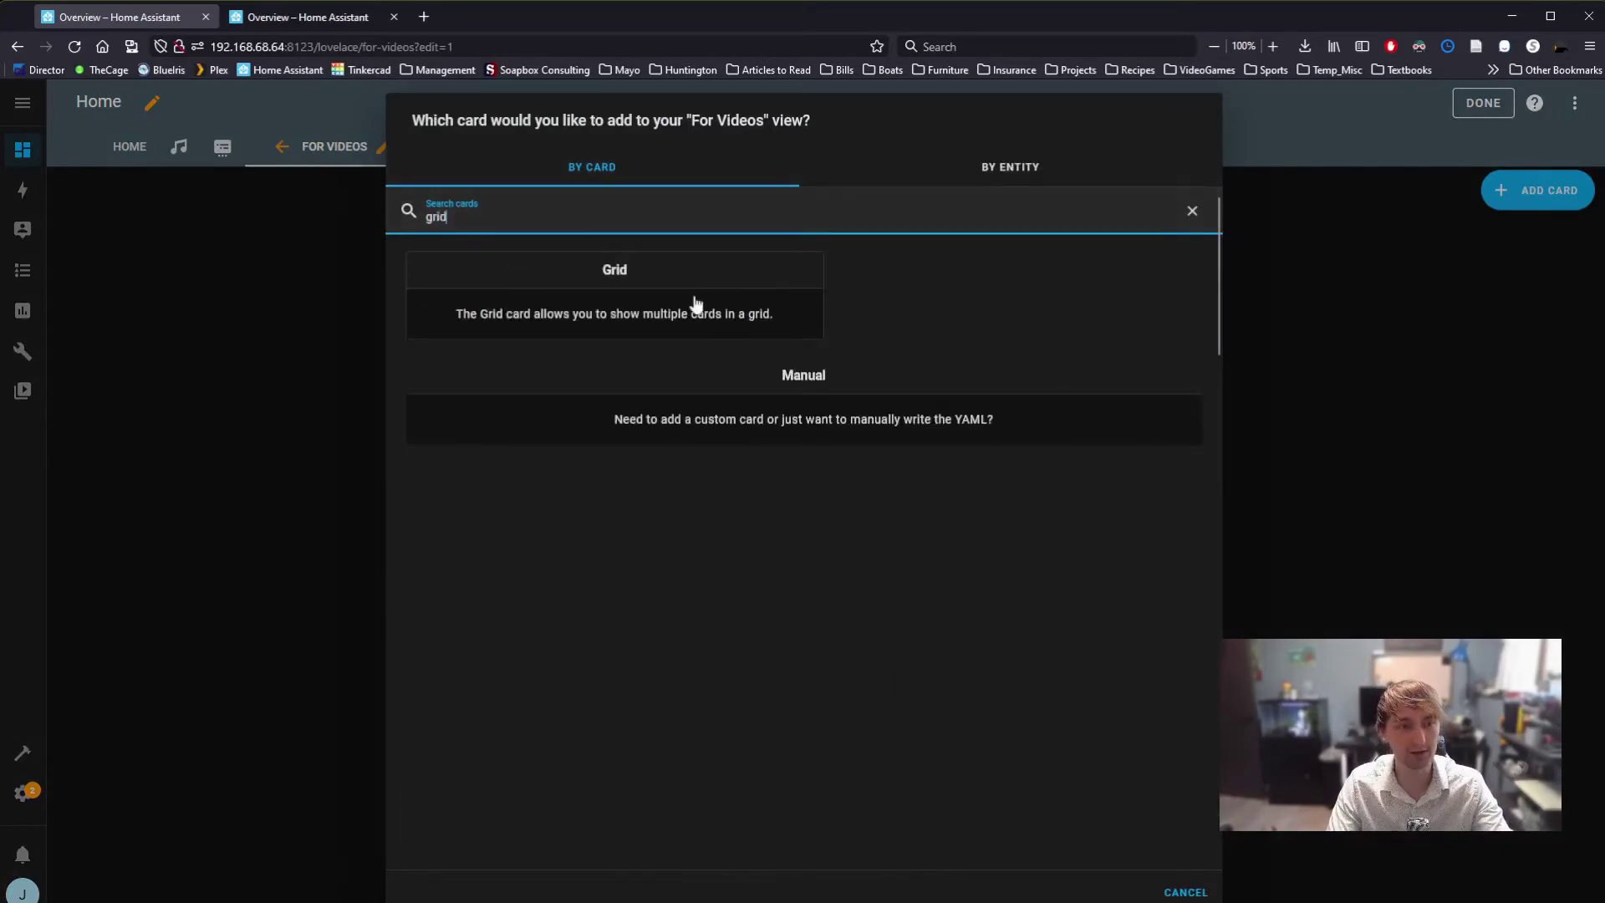
{"action": "left_click", "coordinate": [696, 306]}
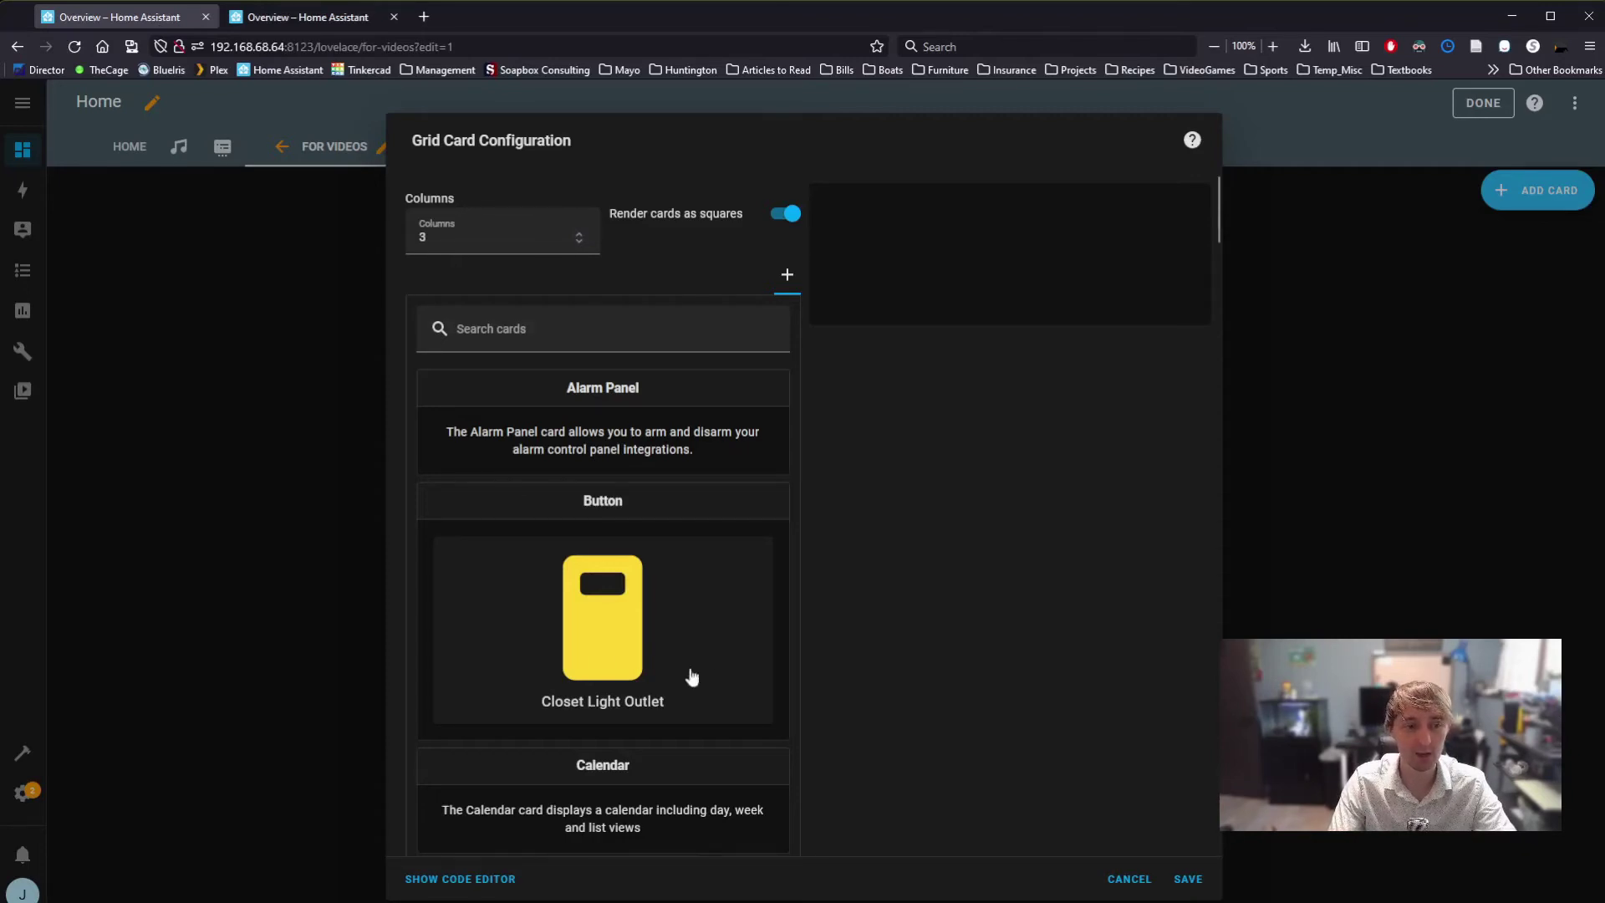
Add a grid Button named 'Light' with mdi:ceiling-light icon at height 50.
{"action": "left_click", "coordinate": [611, 644]}
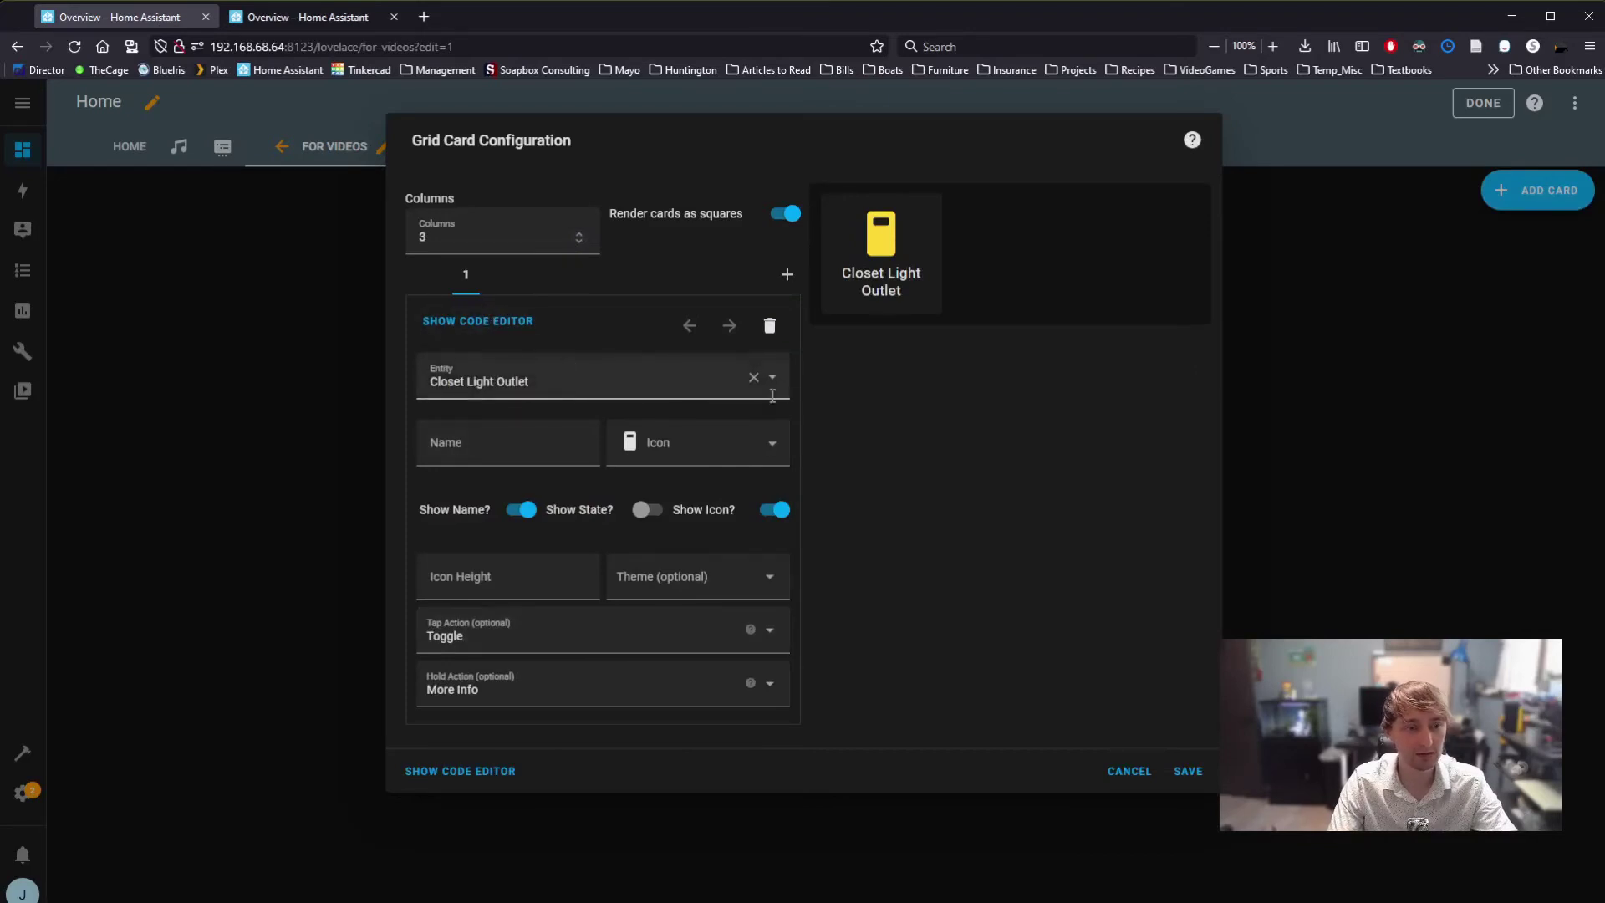
{"action": "left_click", "coordinate": [679, 454]}
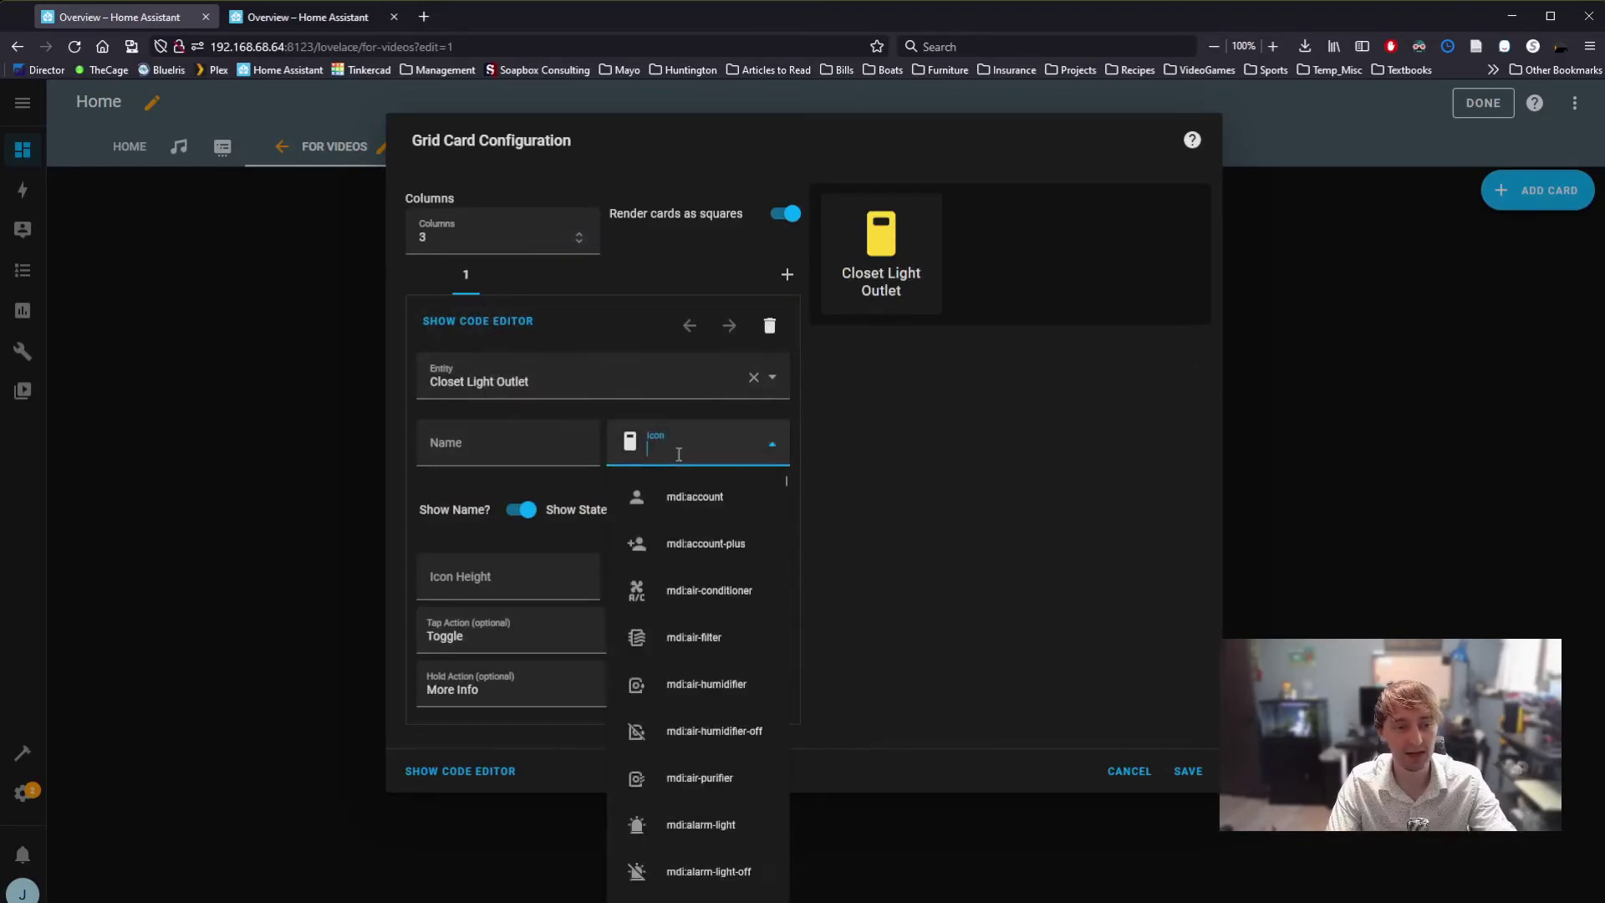
{"action": "type", "text": "light"}
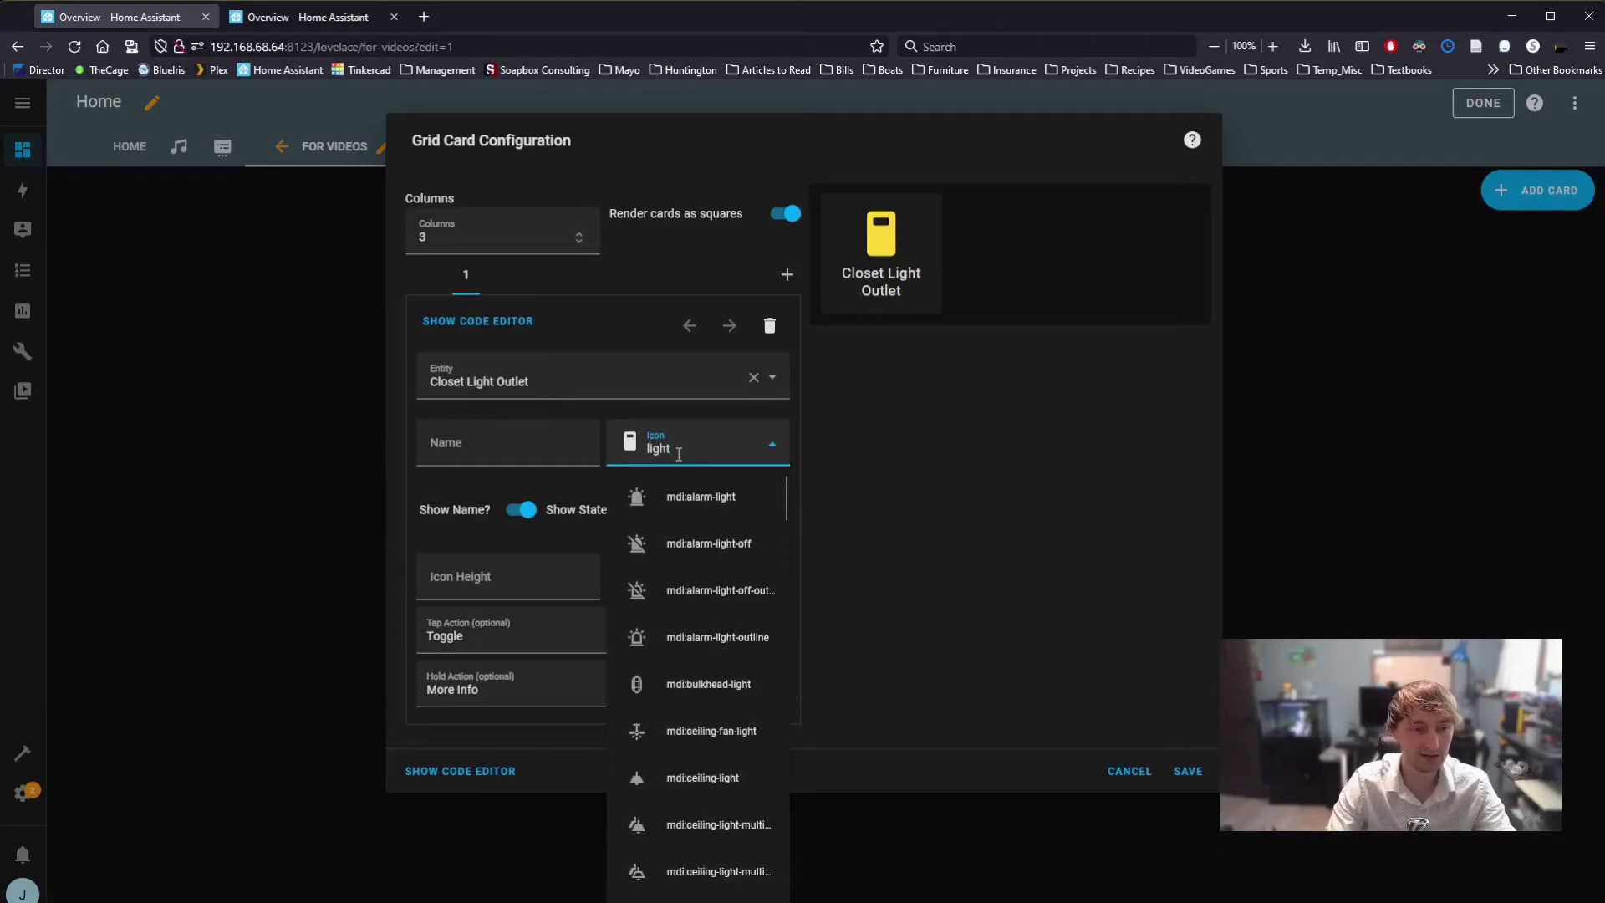
{"action": "left_click", "coordinate": [727, 776]}
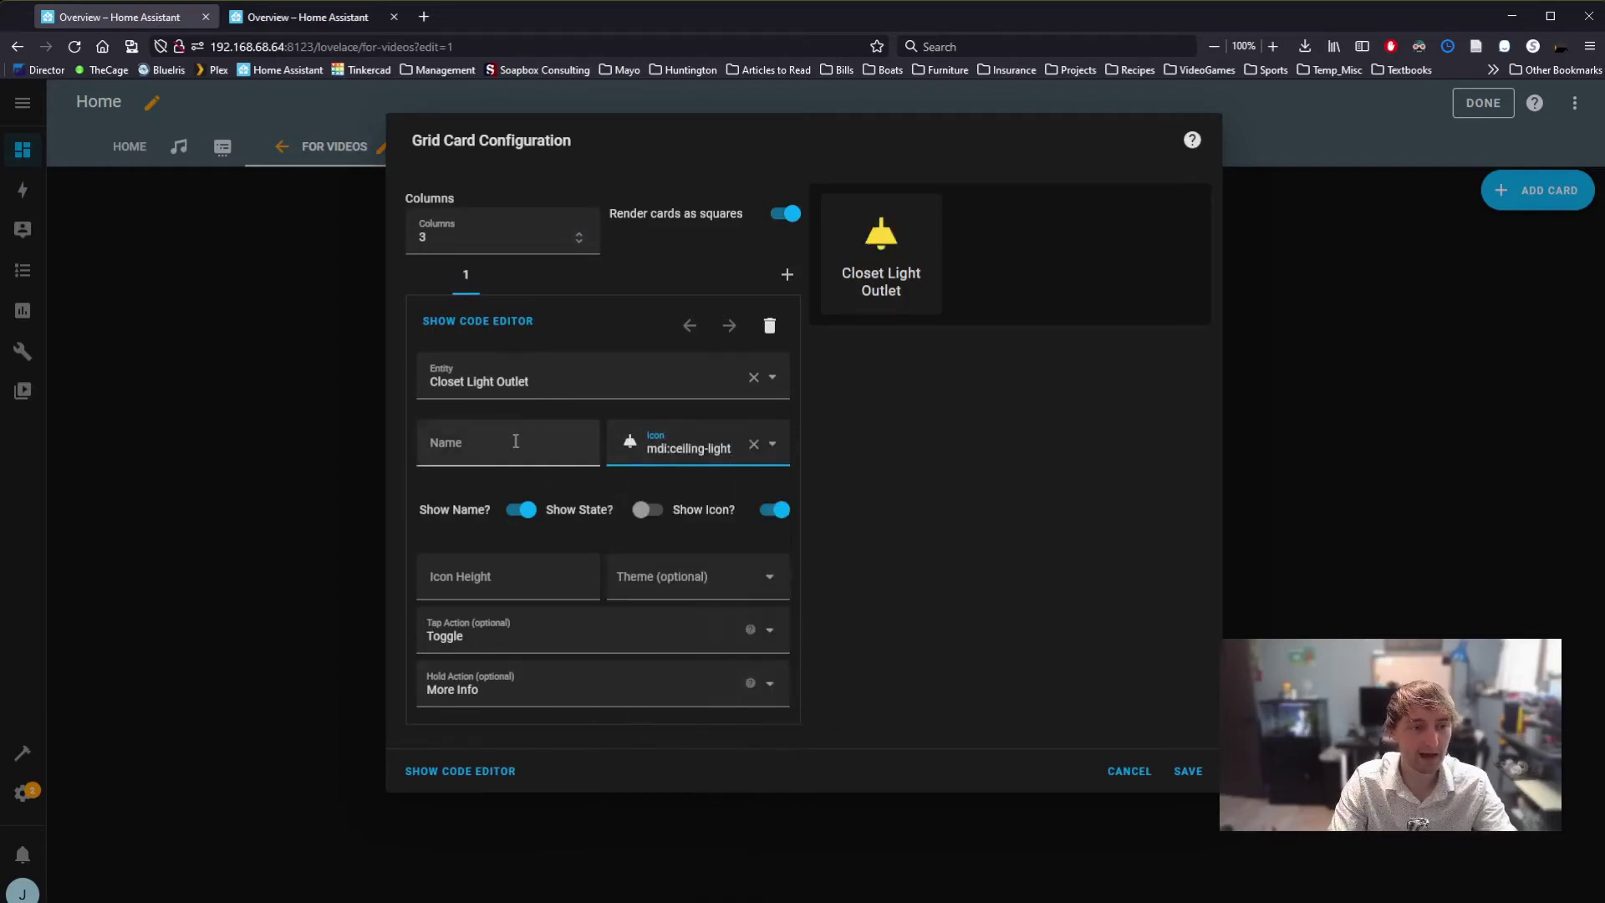
{"action": "left_click", "coordinate": [517, 442]}
{"action": "type", "text": "Light"}
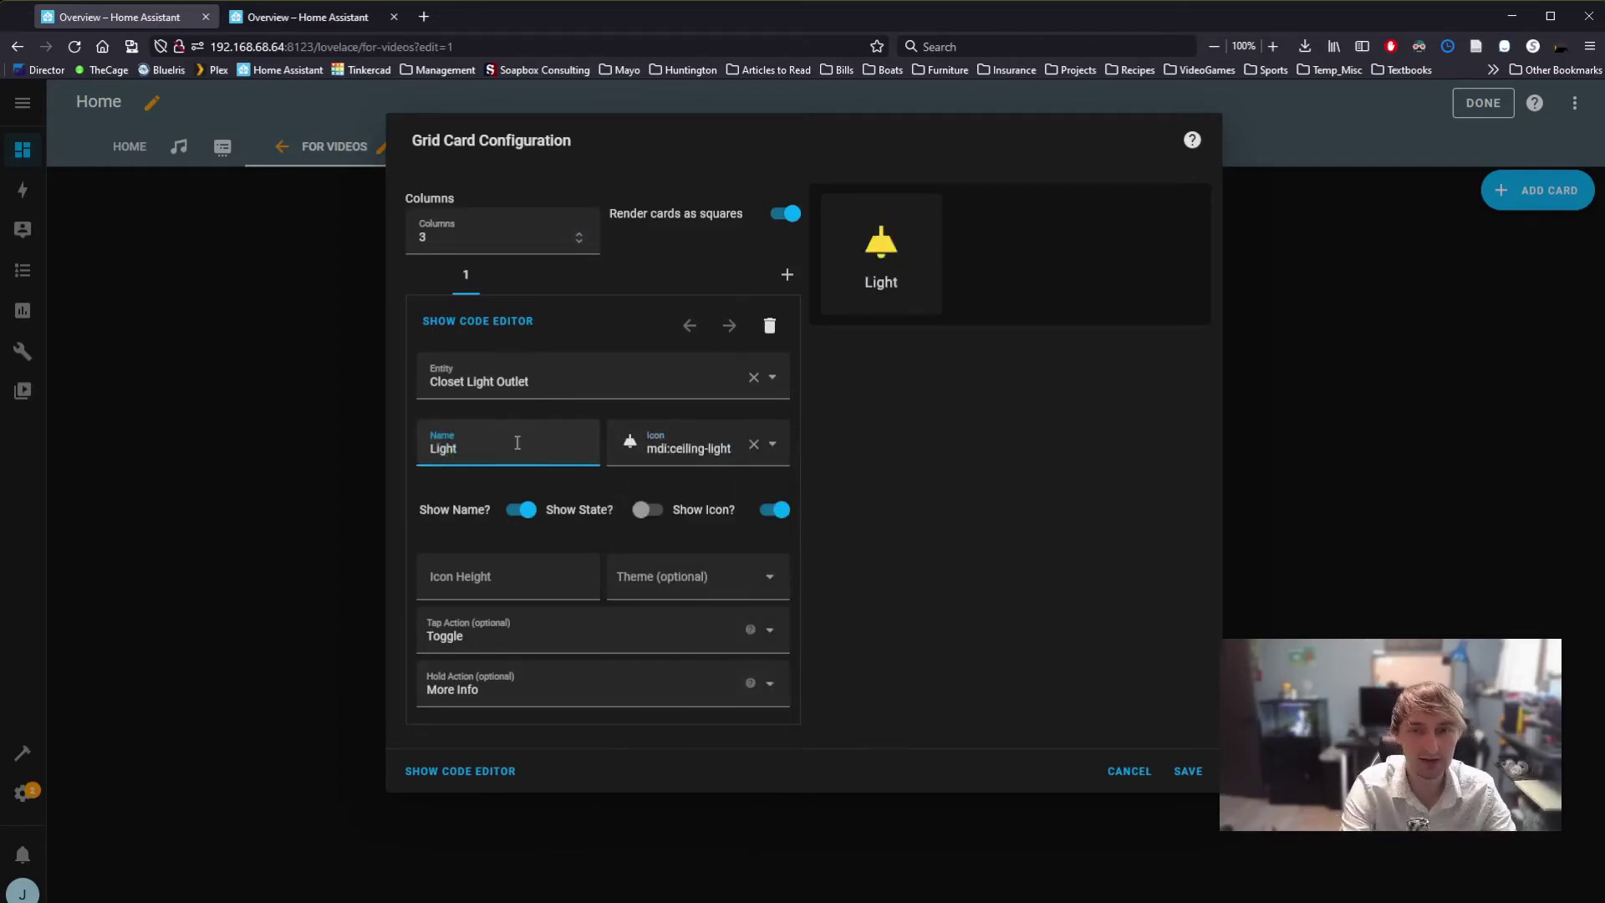
{"action": "left_click", "coordinate": [529, 588]}
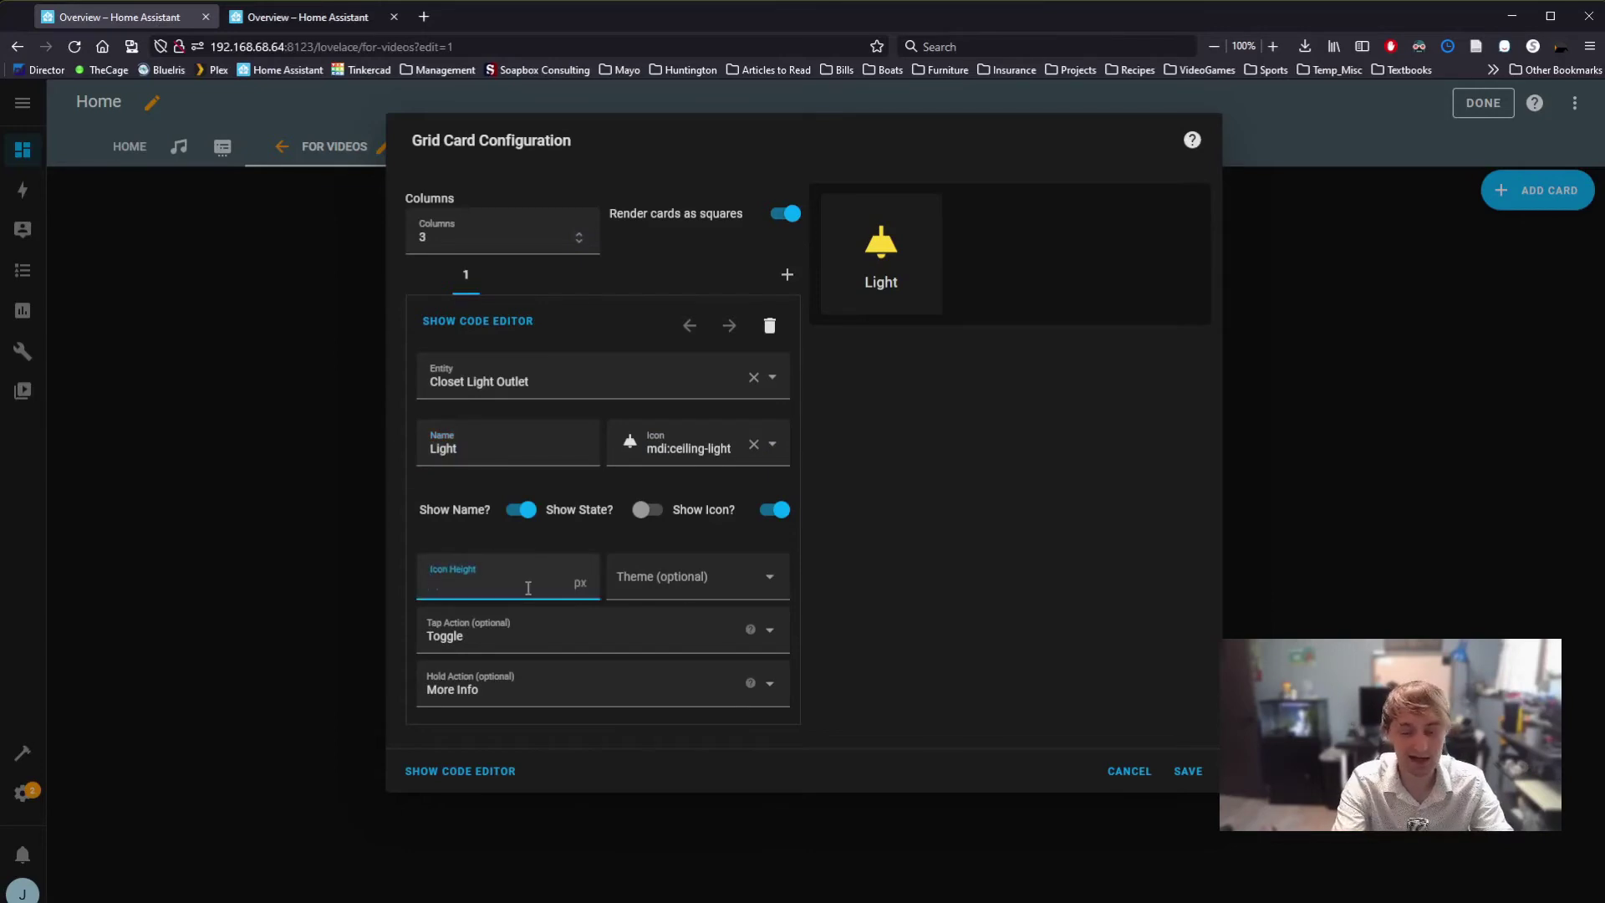
{"action": "type", "text": "50"}
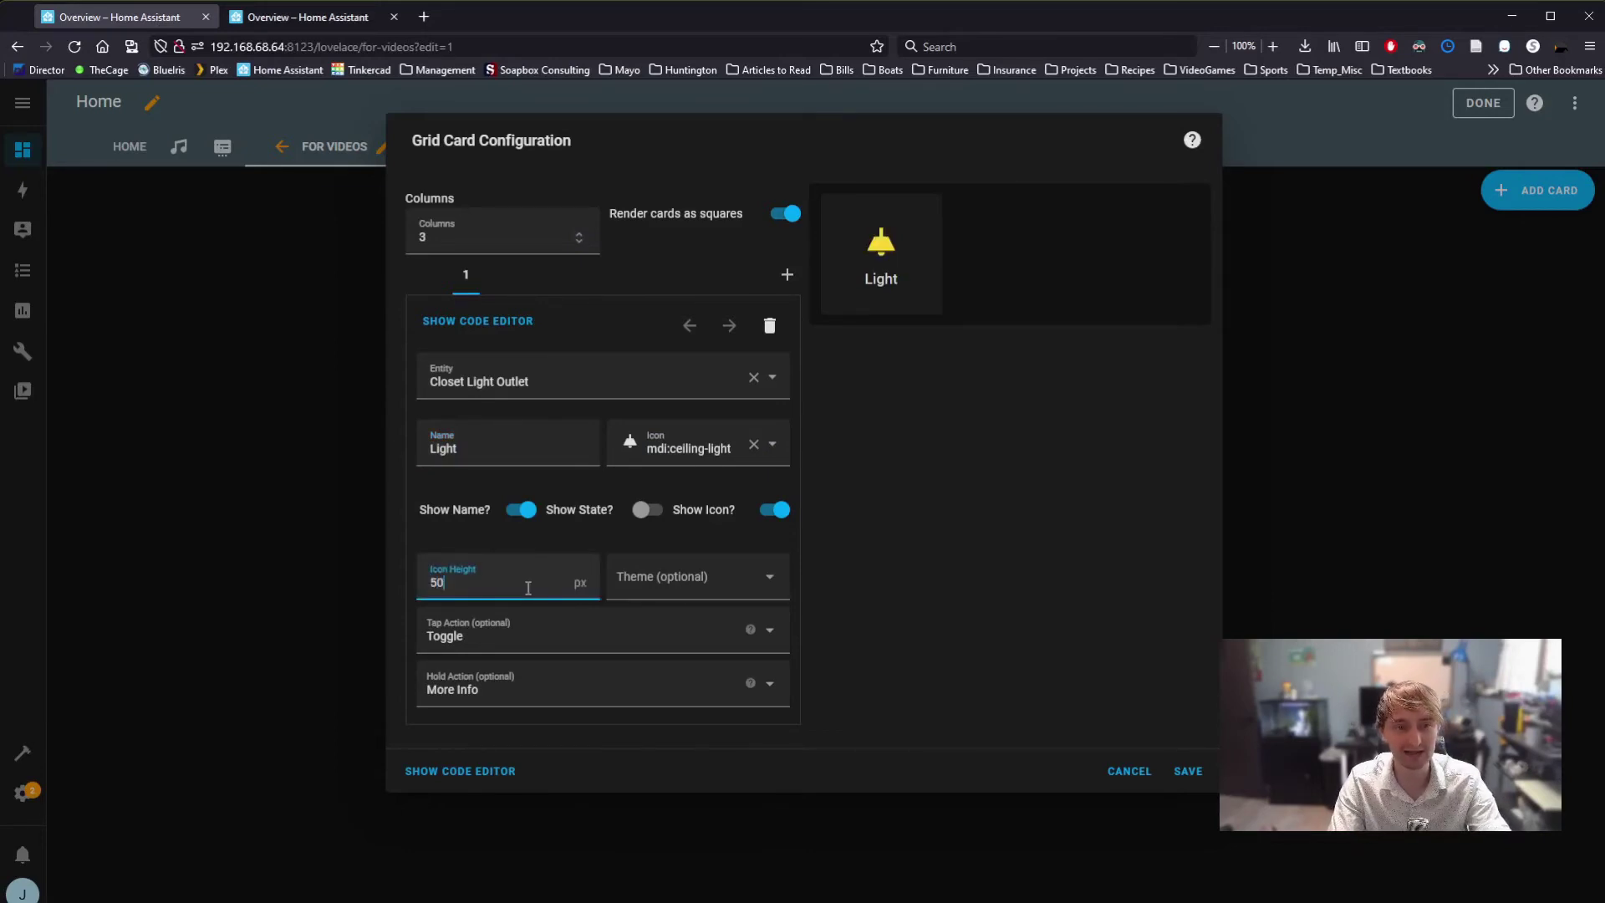
Add a second Button to the grid targeting Fish Tank Outlet.
{"action": "left_click", "coordinate": [788, 276]}
{"action": "scroll", "coordinate": [694, 544], "scroll_direction": "down", "scroll_amount": 8}
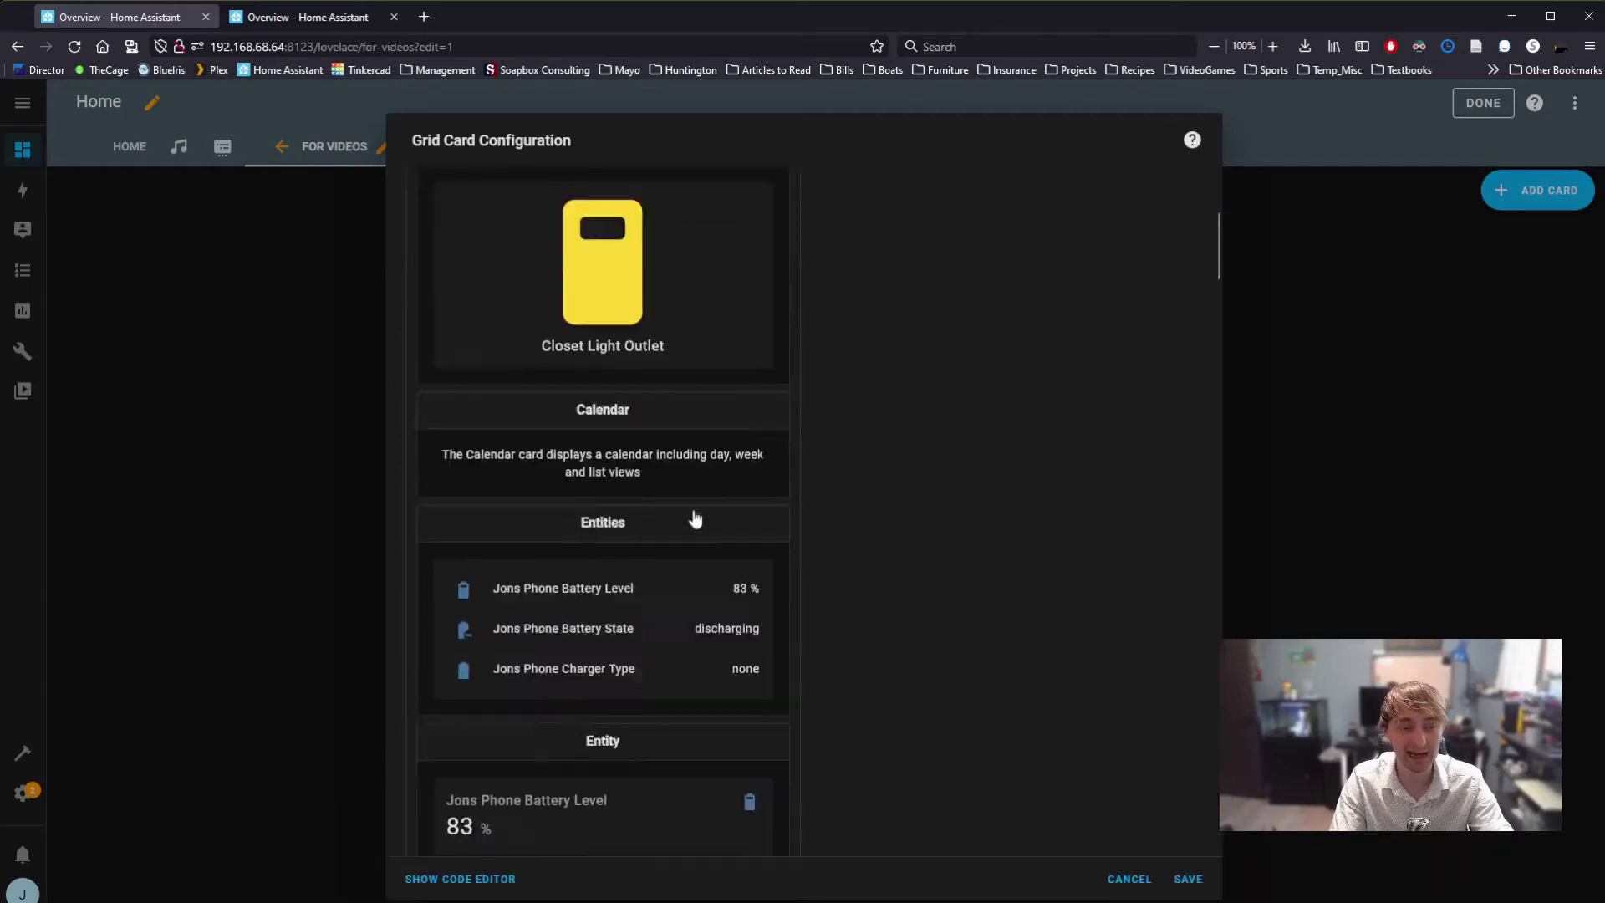
{"action": "scroll", "coordinate": [695, 649], "scroll_direction": "up", "scroll_amount": 8}
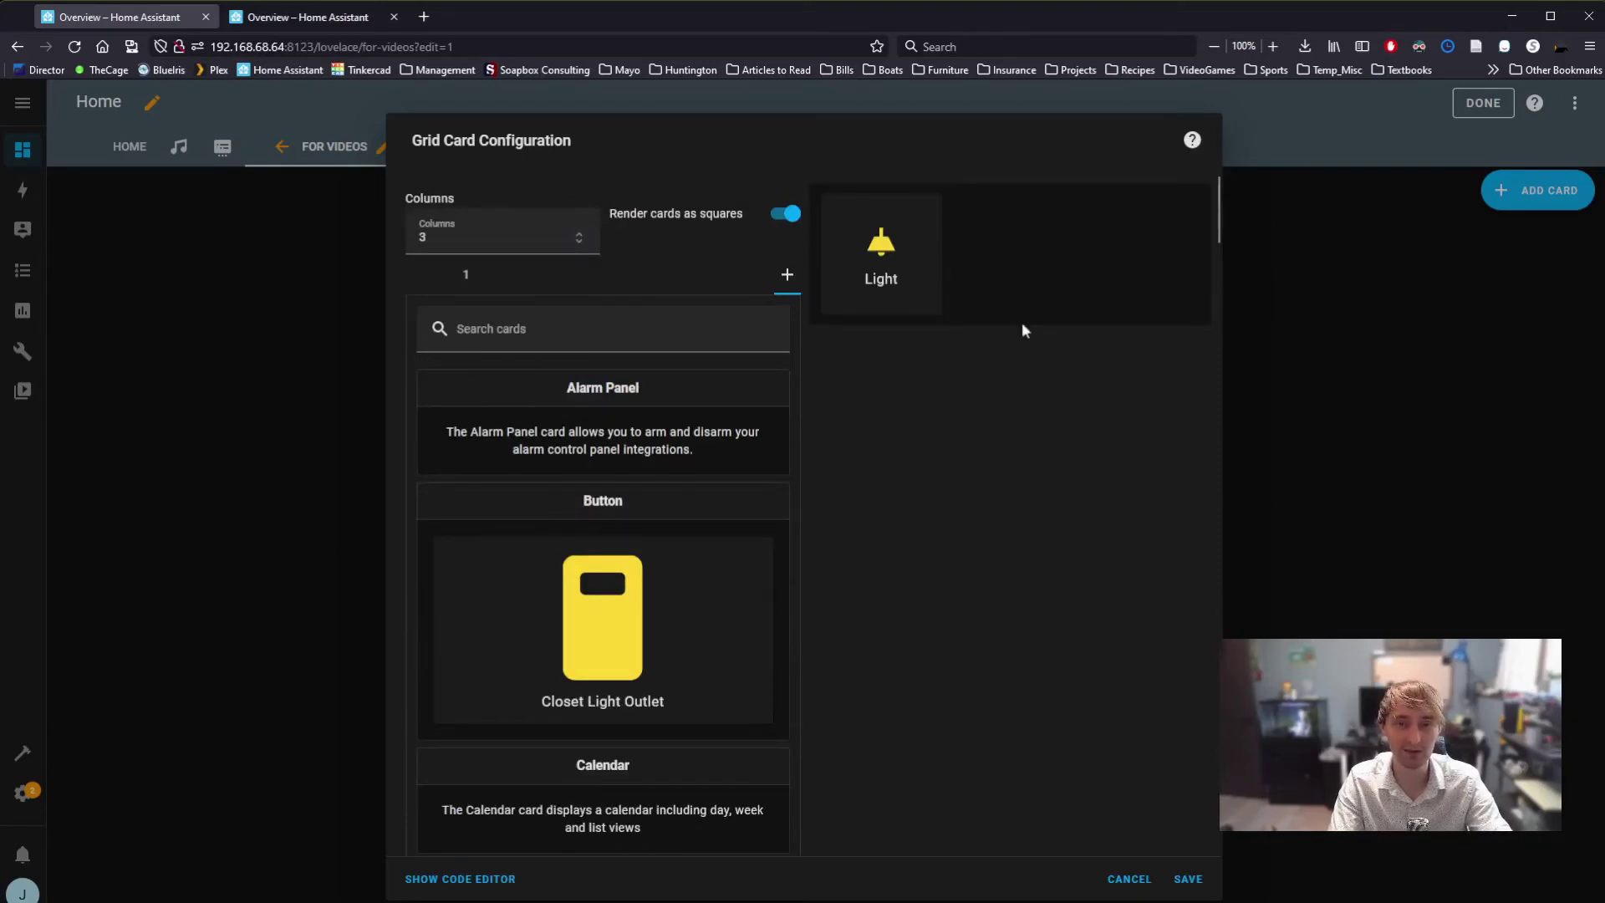
{"action": "left_click", "coordinate": [688, 646]}
{"action": "left_click_drag", "start_coordinate": [532, 381], "coordinate": [429, 385]}
{"action": "type", "text": "fish"}
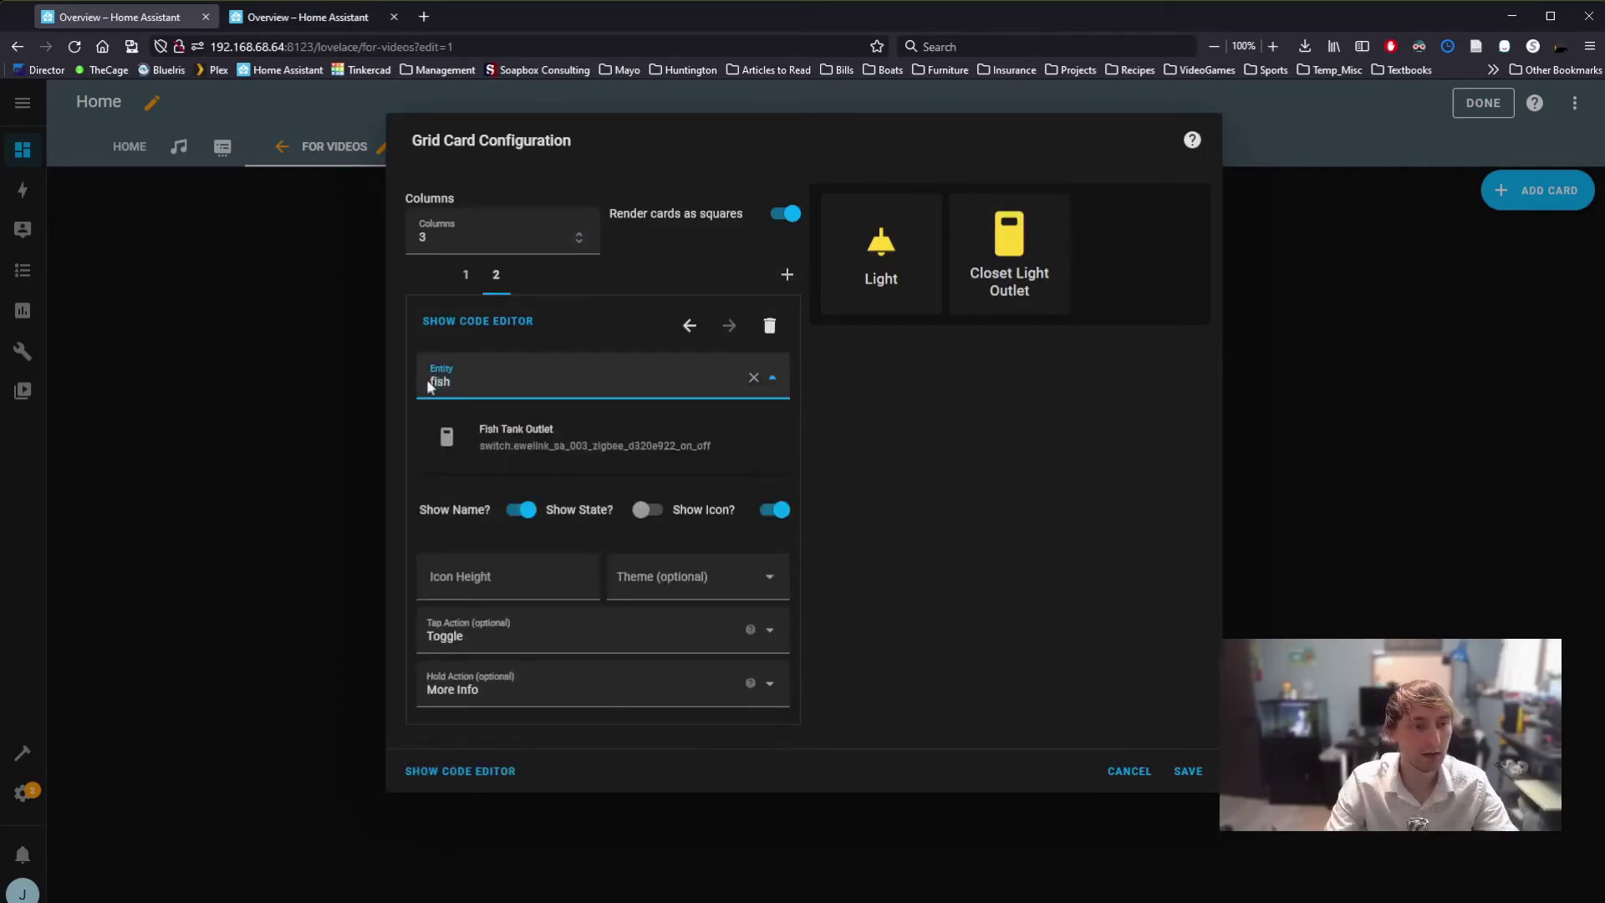
{"action": "left_click", "coordinate": [613, 457]}
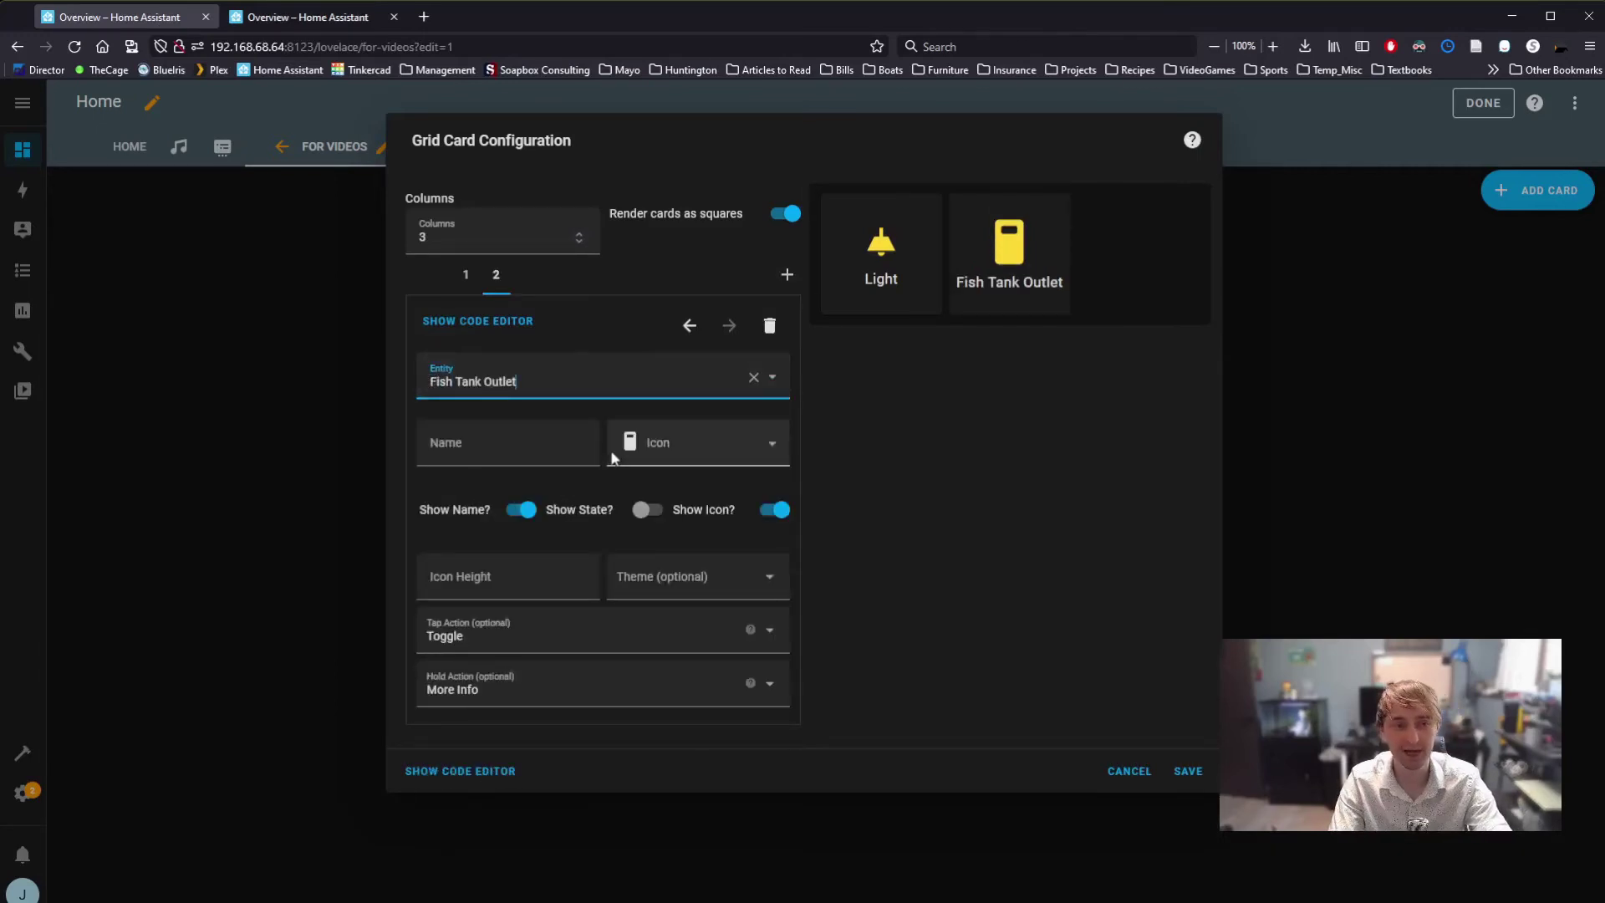
Give it the mdi:fish icon, trying heights 10 and 20 before clearing it to default.
{"action": "left_click", "coordinate": [731, 450]}
{"action": "type", "text": "f"}
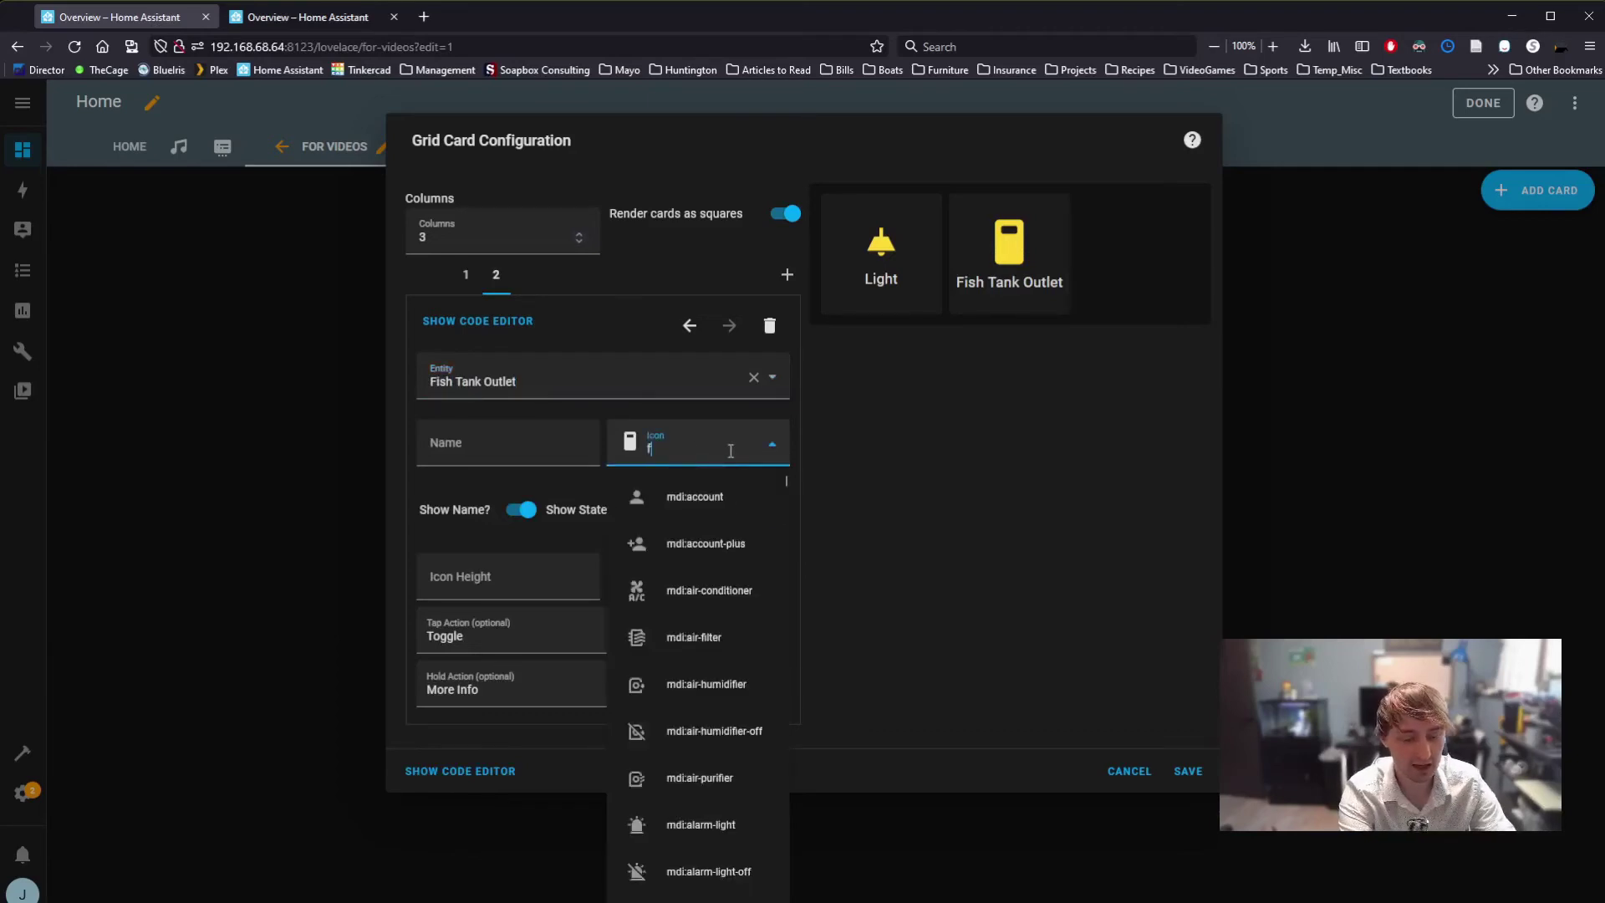
{"action": "type", "text": "ish"}
{"action": "left_click", "coordinate": [721, 497]}
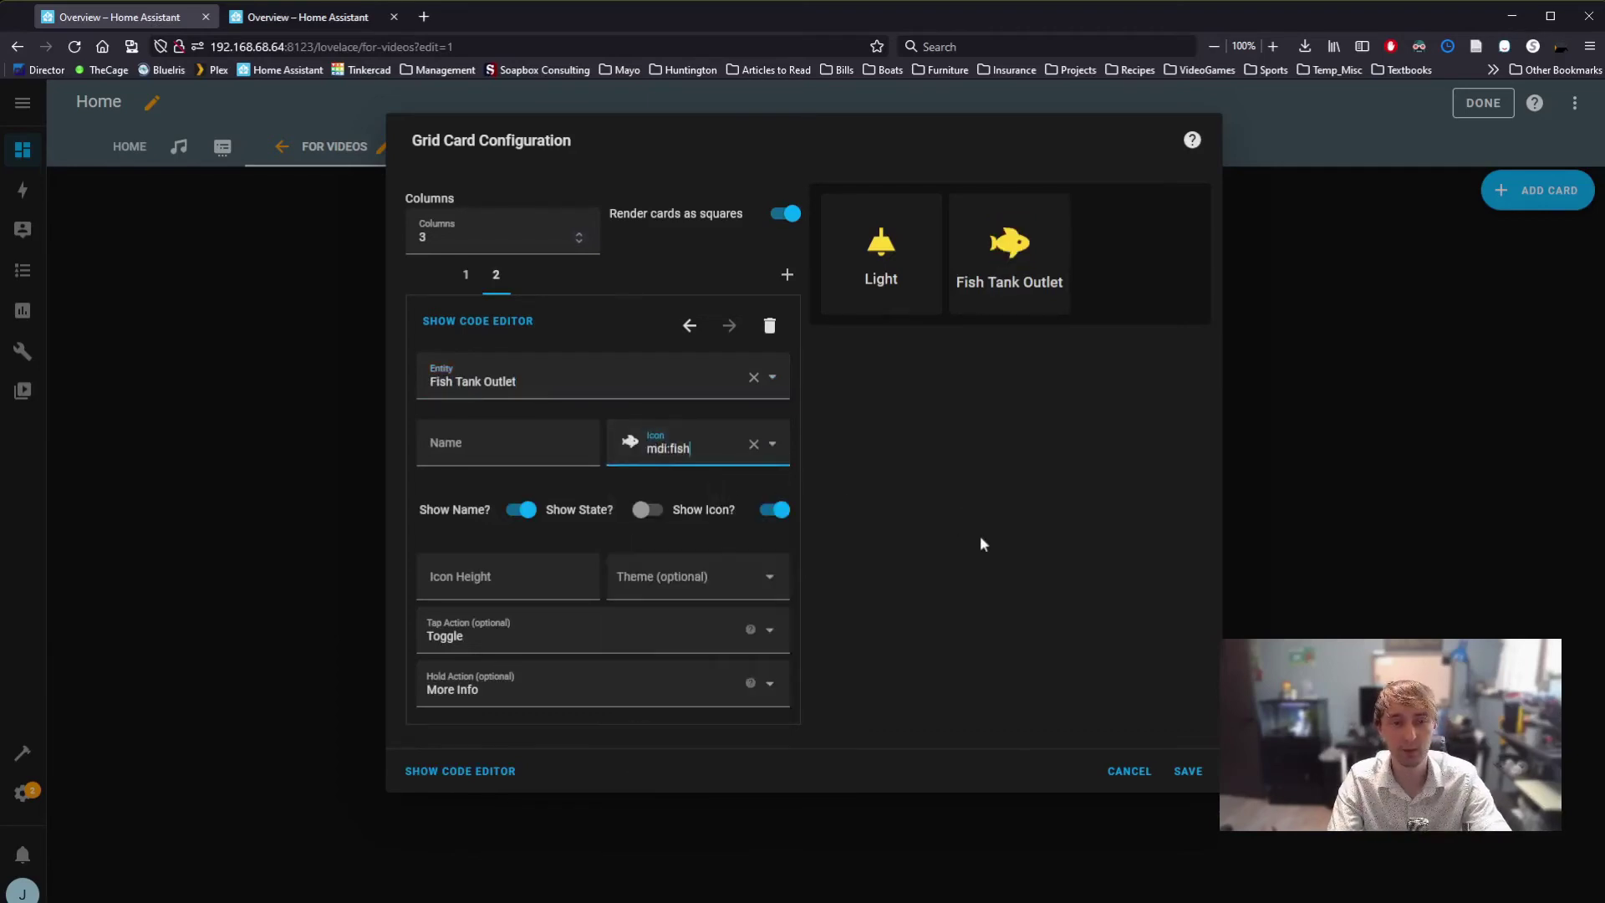
{"action": "left_click", "coordinate": [536, 577]}
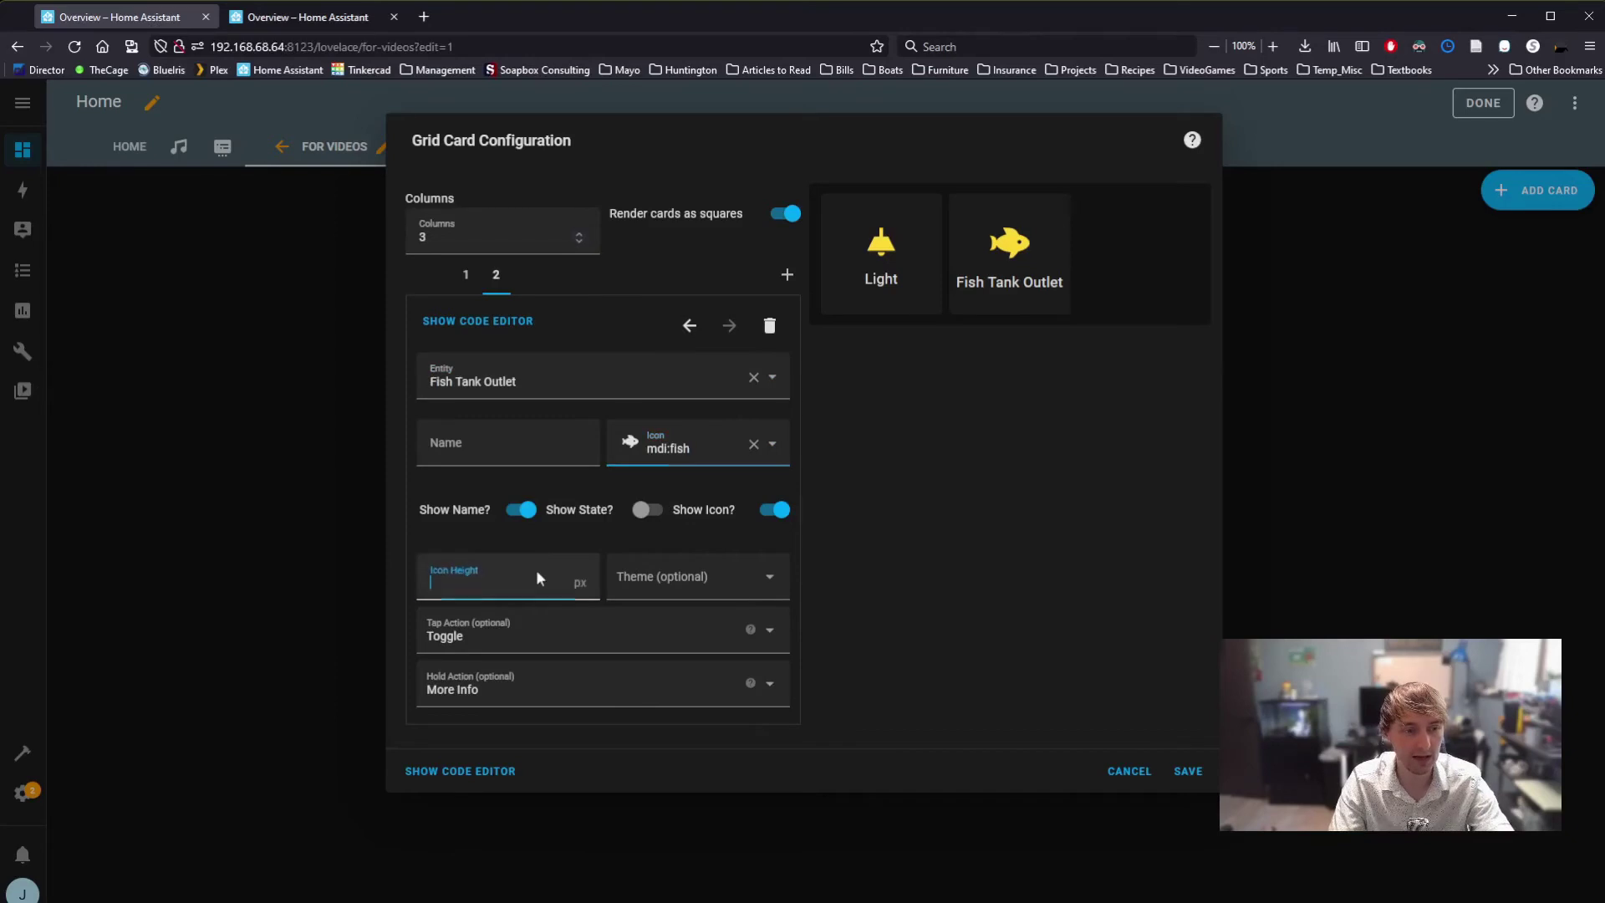
{"action": "type", "text": "10"}
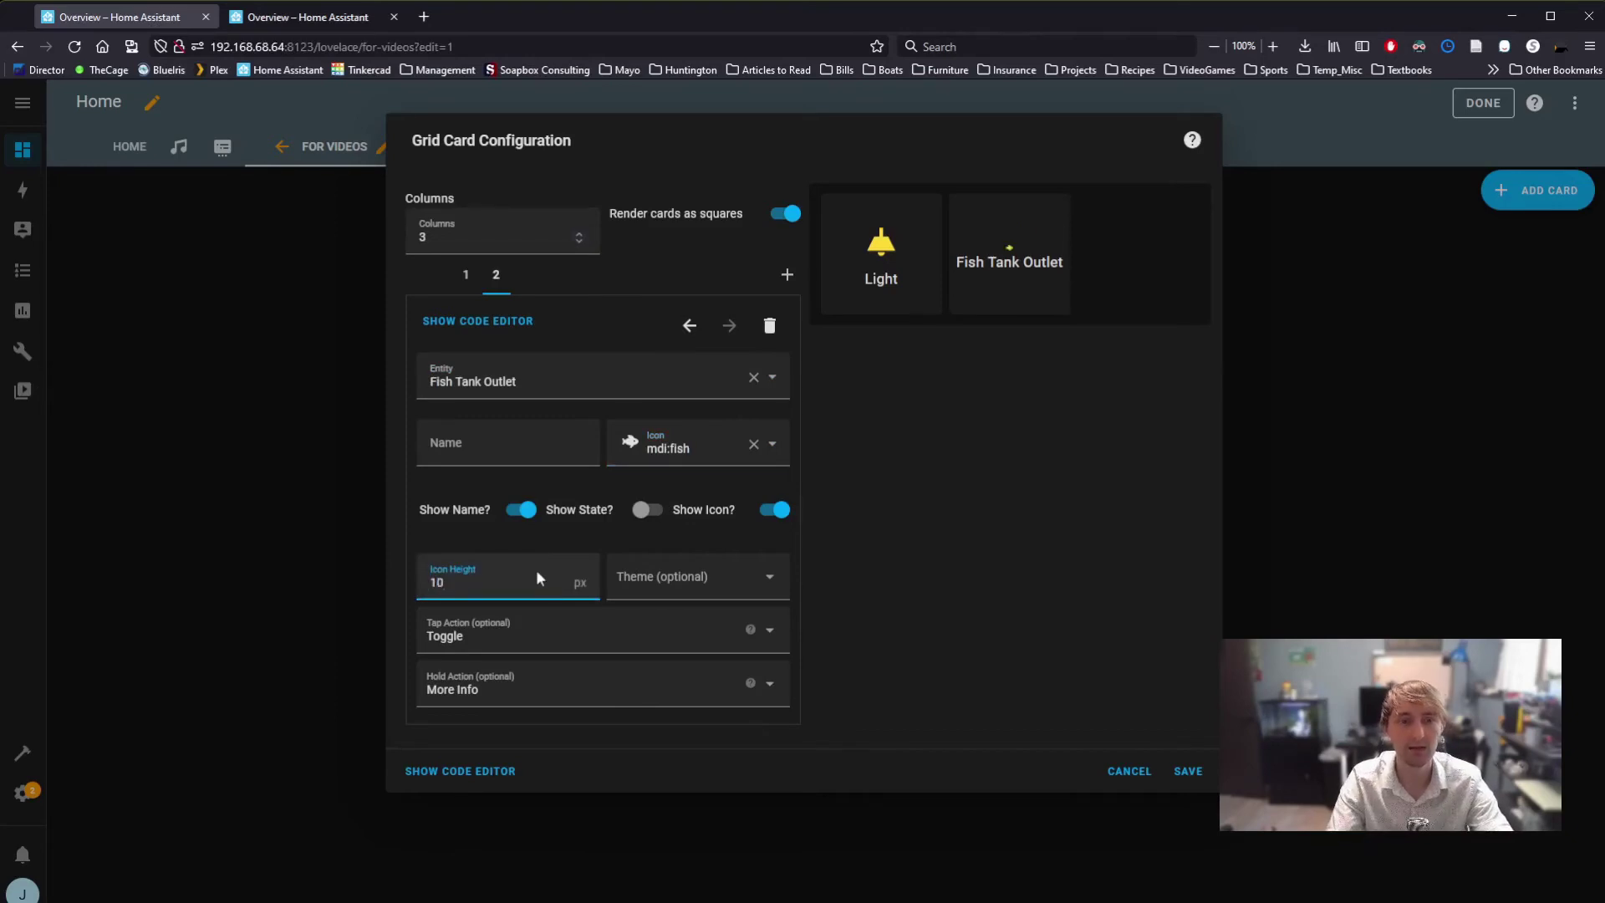
{"action": "key", "text": "BackSpace"}
{"action": "key", "text": "BackSpace"}
{"action": "type", "text": "20"}
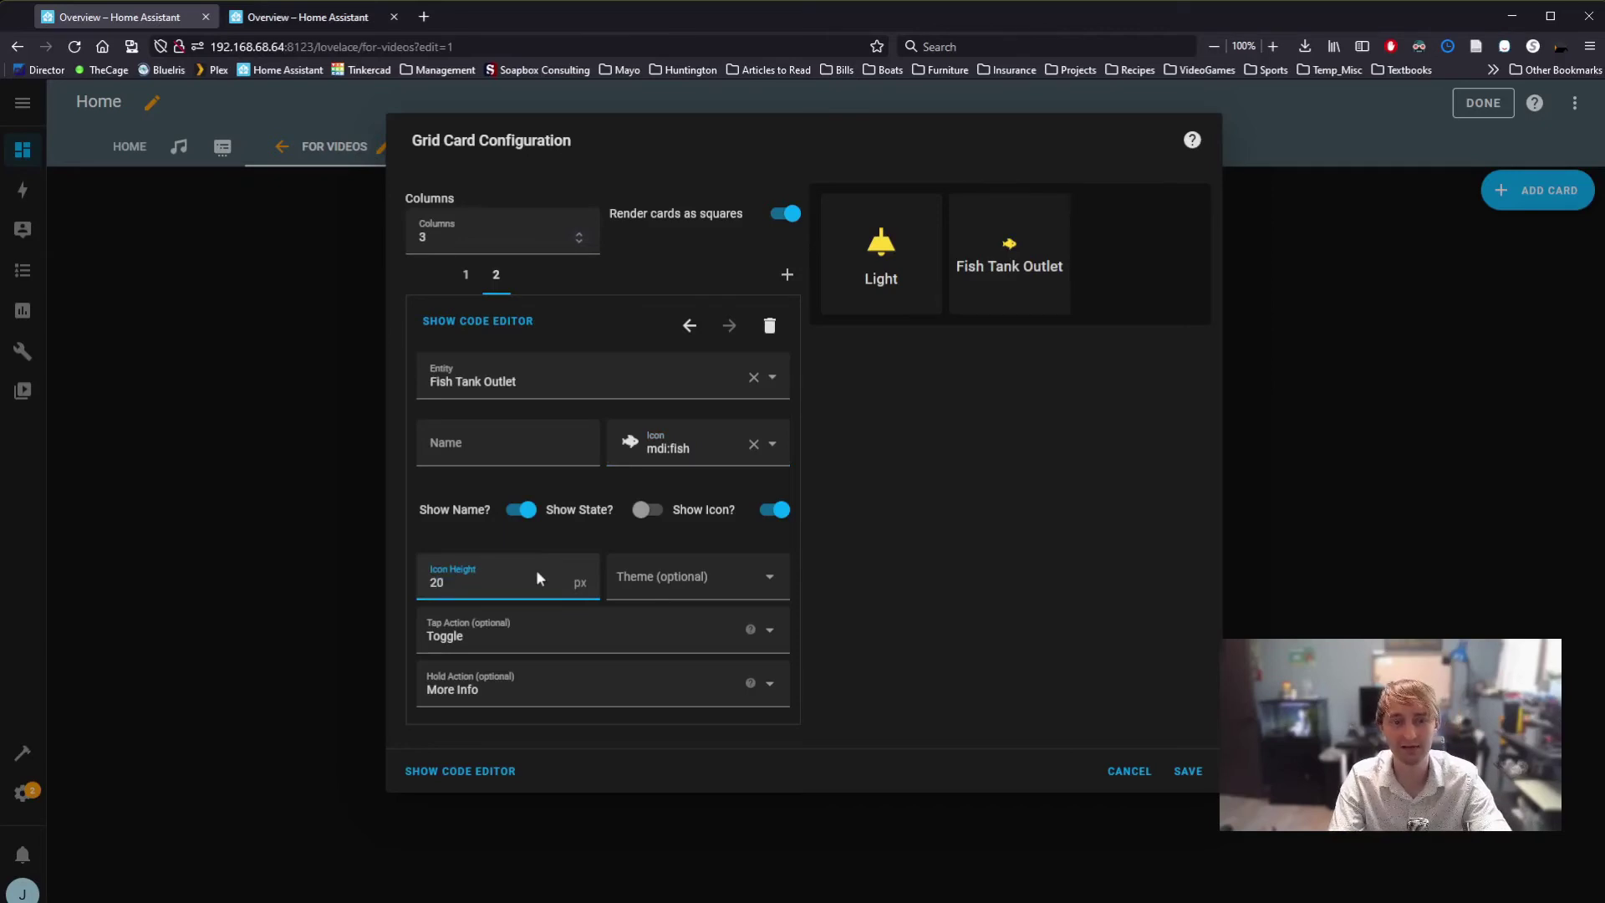
{"action": "left_click_drag", "start_coordinate": [478, 577], "coordinate": [432, 585]}
{"action": "key", "text": "BackSpace"}
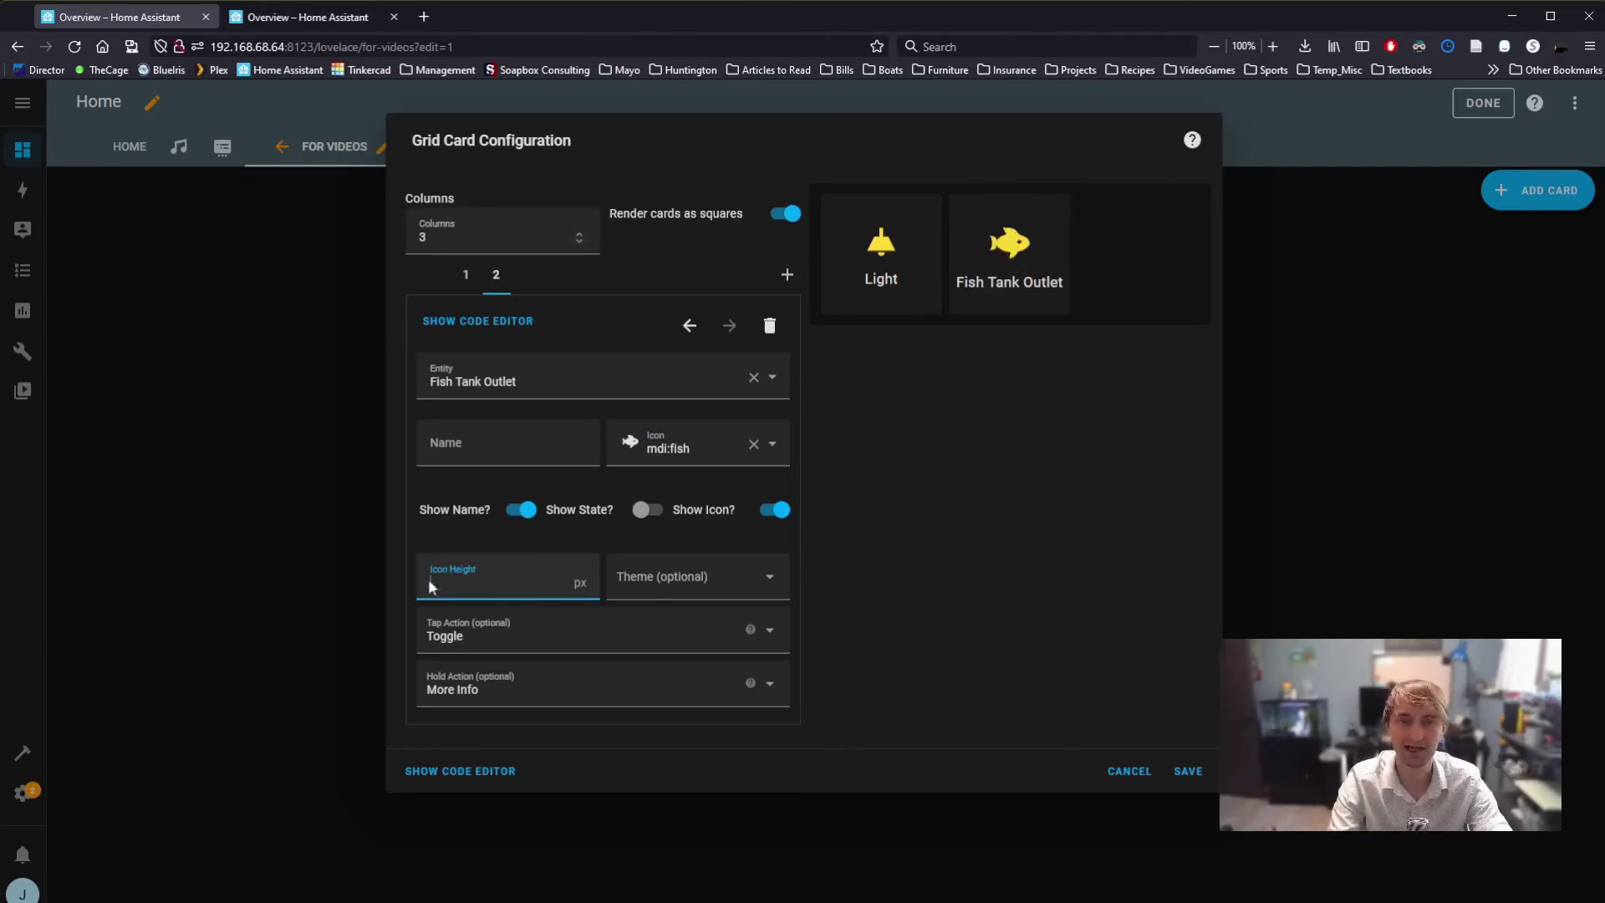
{"action": "left_click", "coordinate": [1184, 539]}
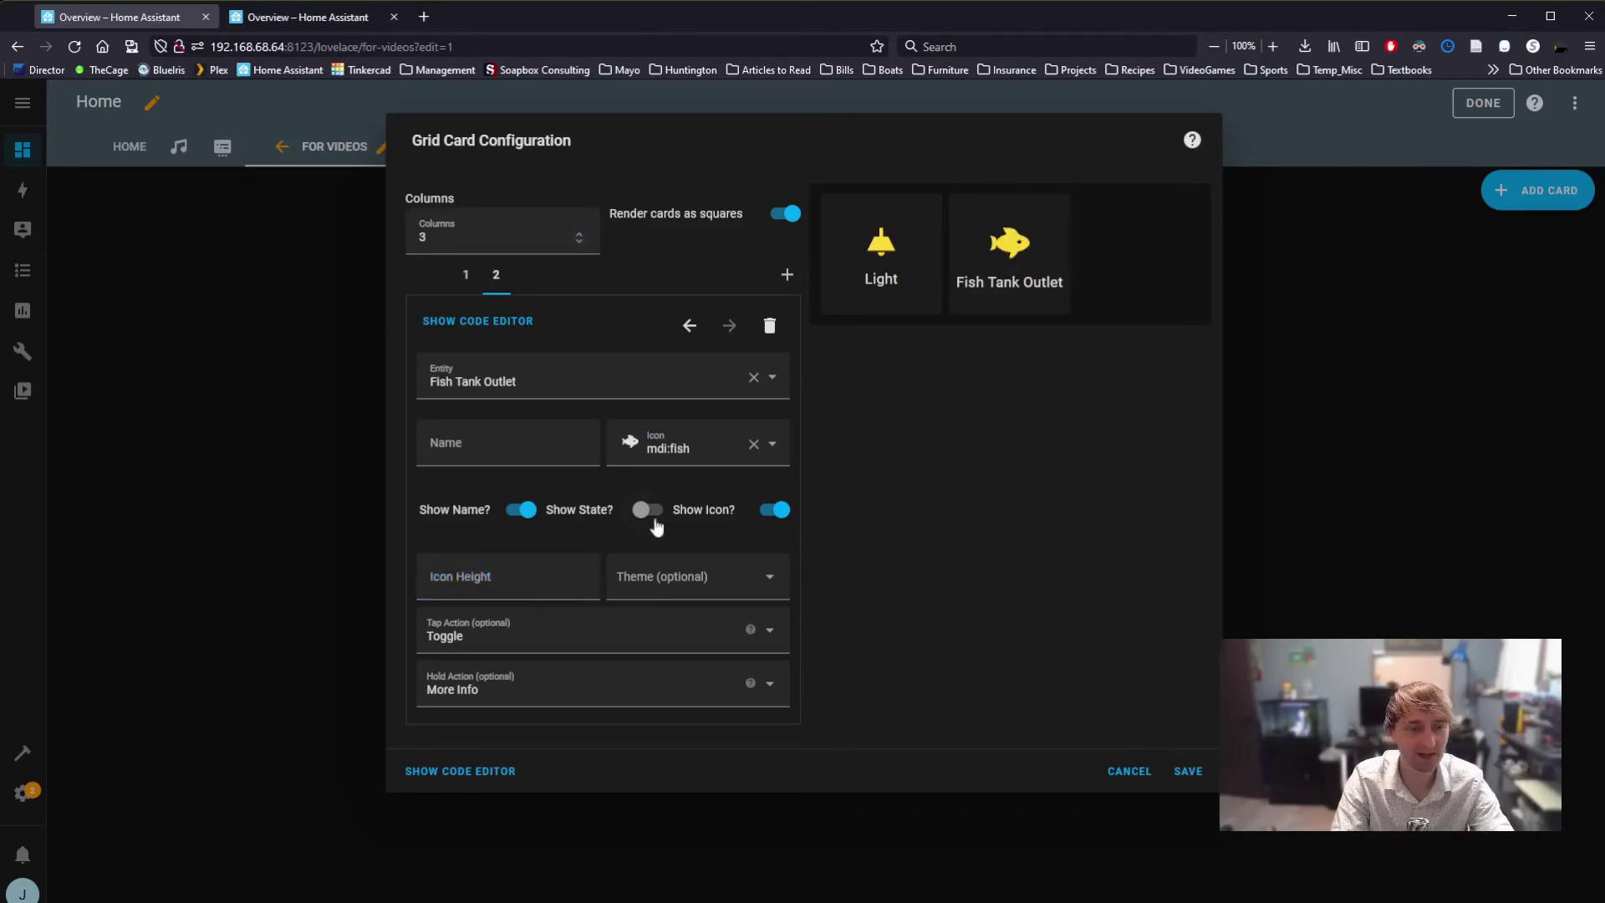
{"action": "left_click", "coordinate": [530, 449]}
{"action": "type", "text": "Fish tank"}
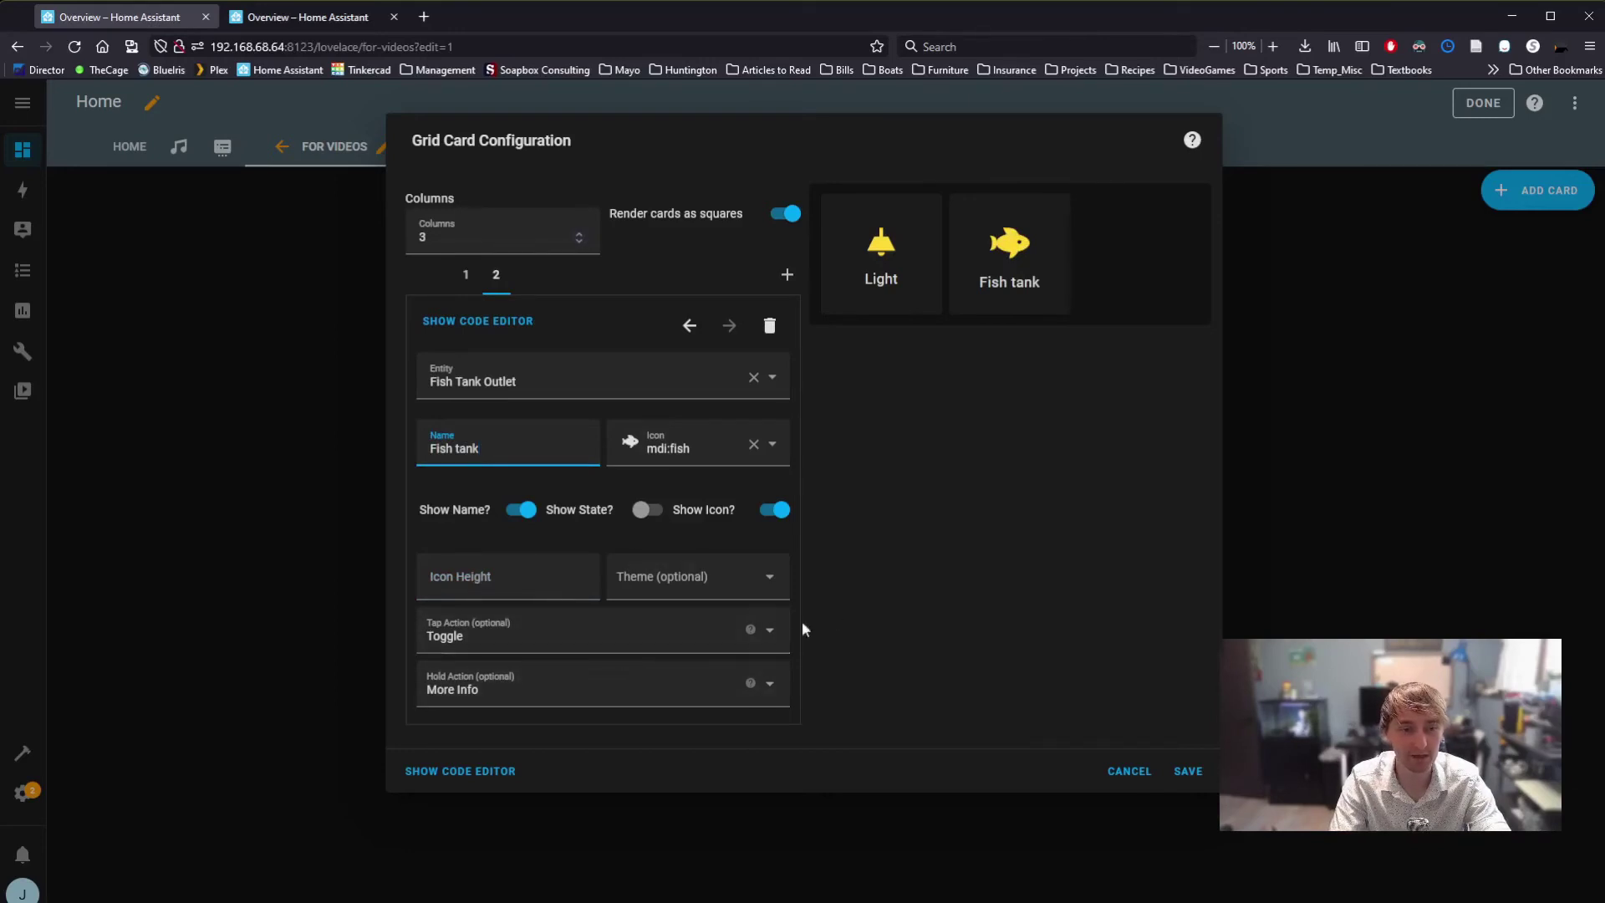
{"action": "left_click", "coordinate": [771, 639]}
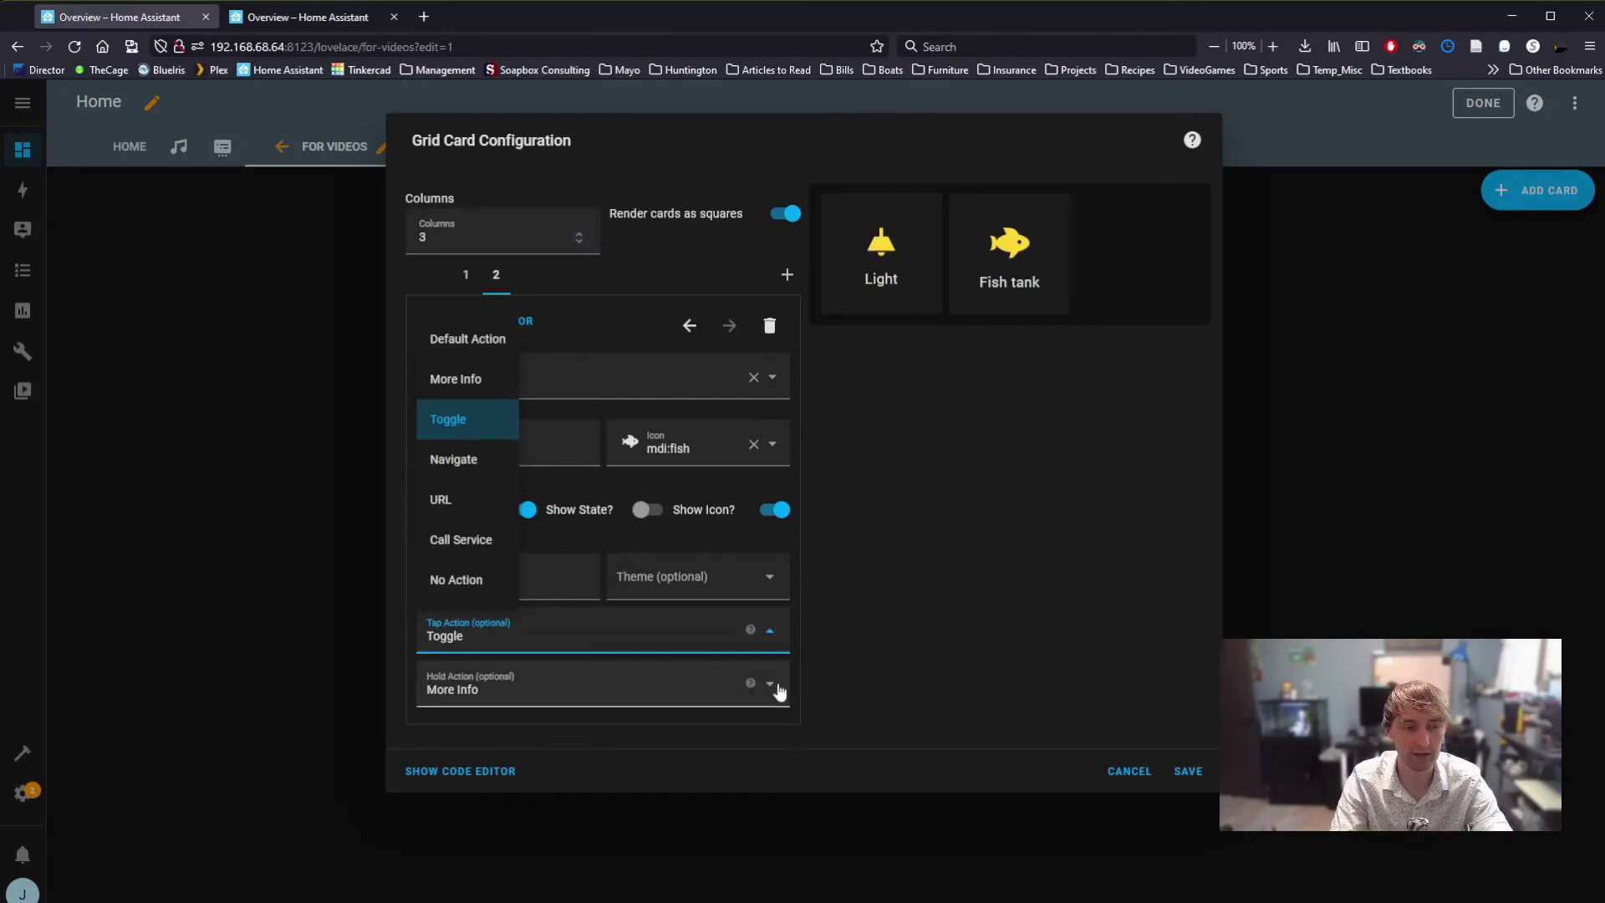
{"action": "left_click", "coordinate": [778, 689]}
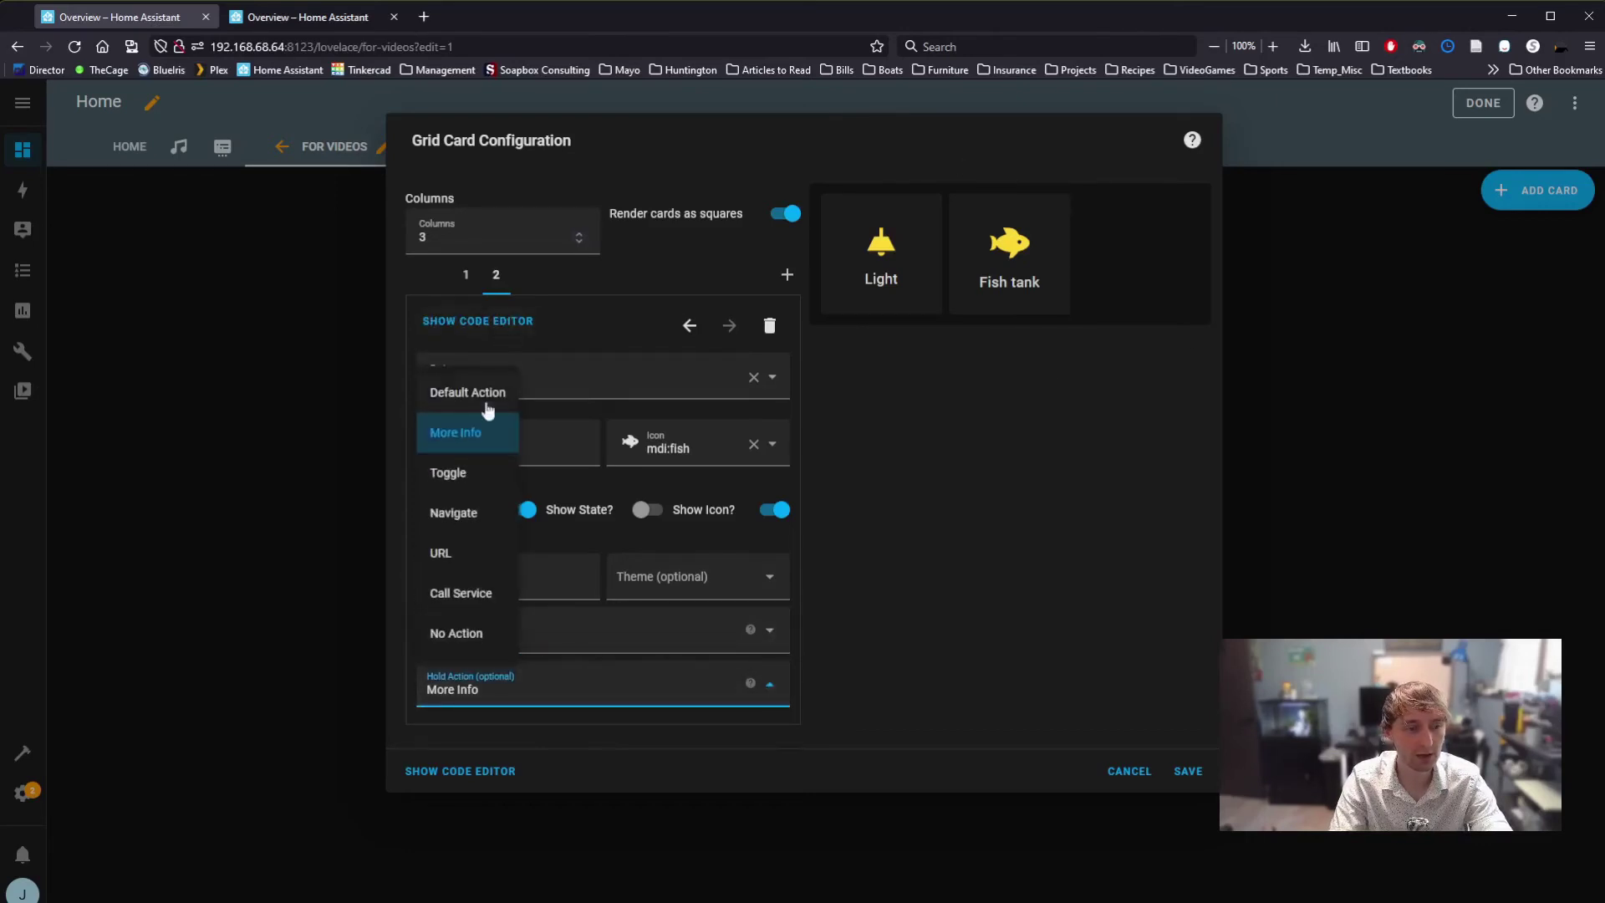
{"action": "left_click", "coordinate": [494, 562]}
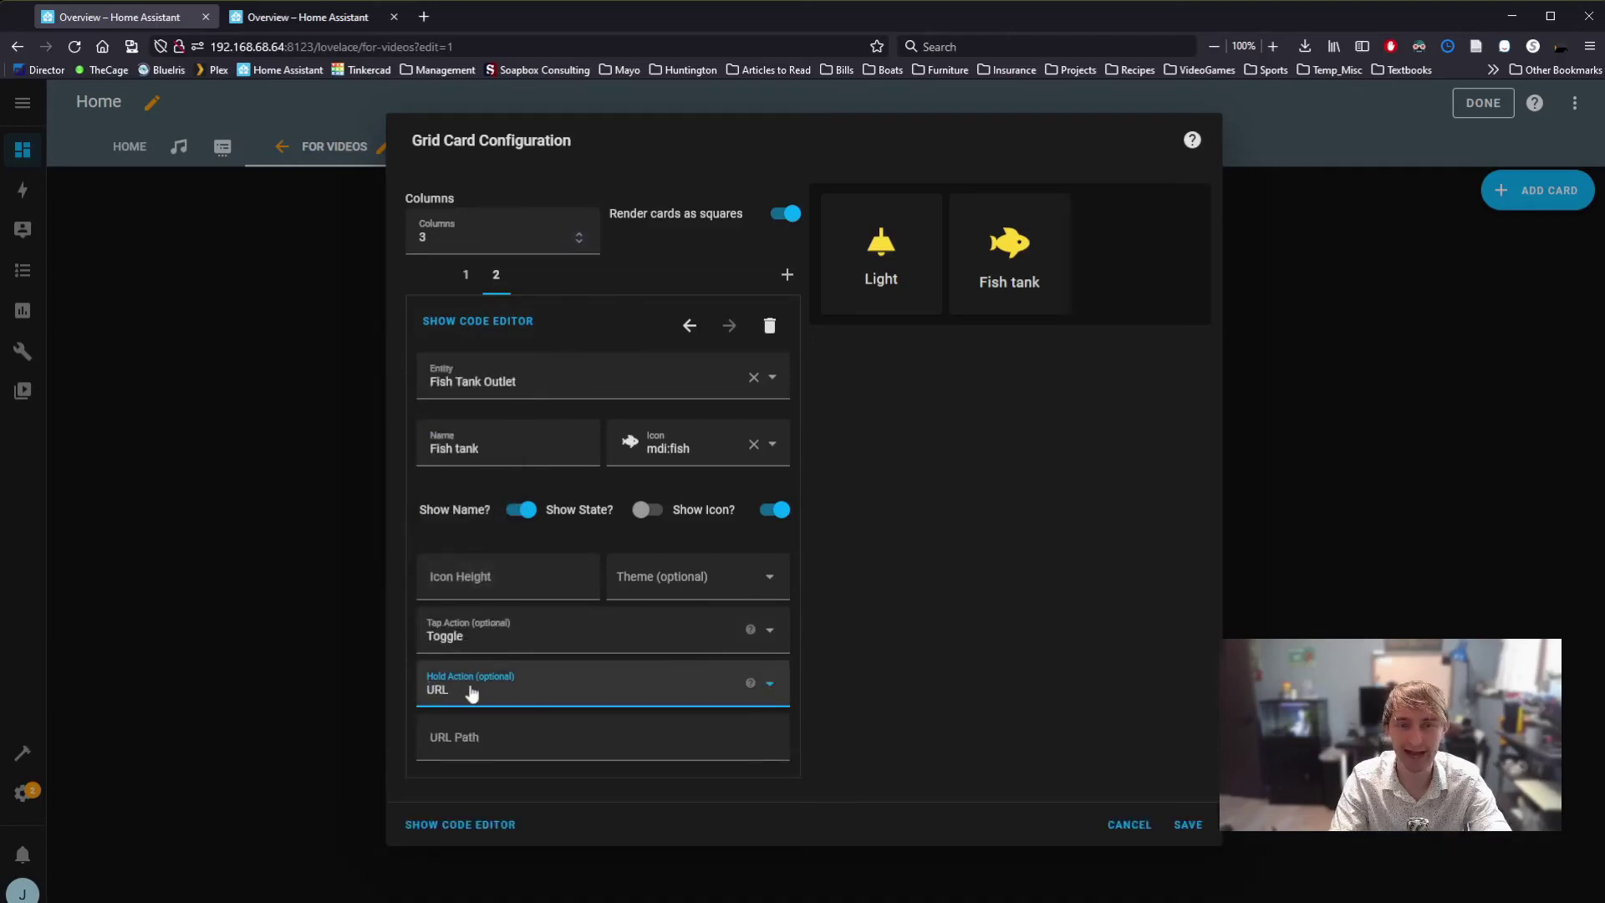
{"action": "left_click", "coordinate": [545, 743]}
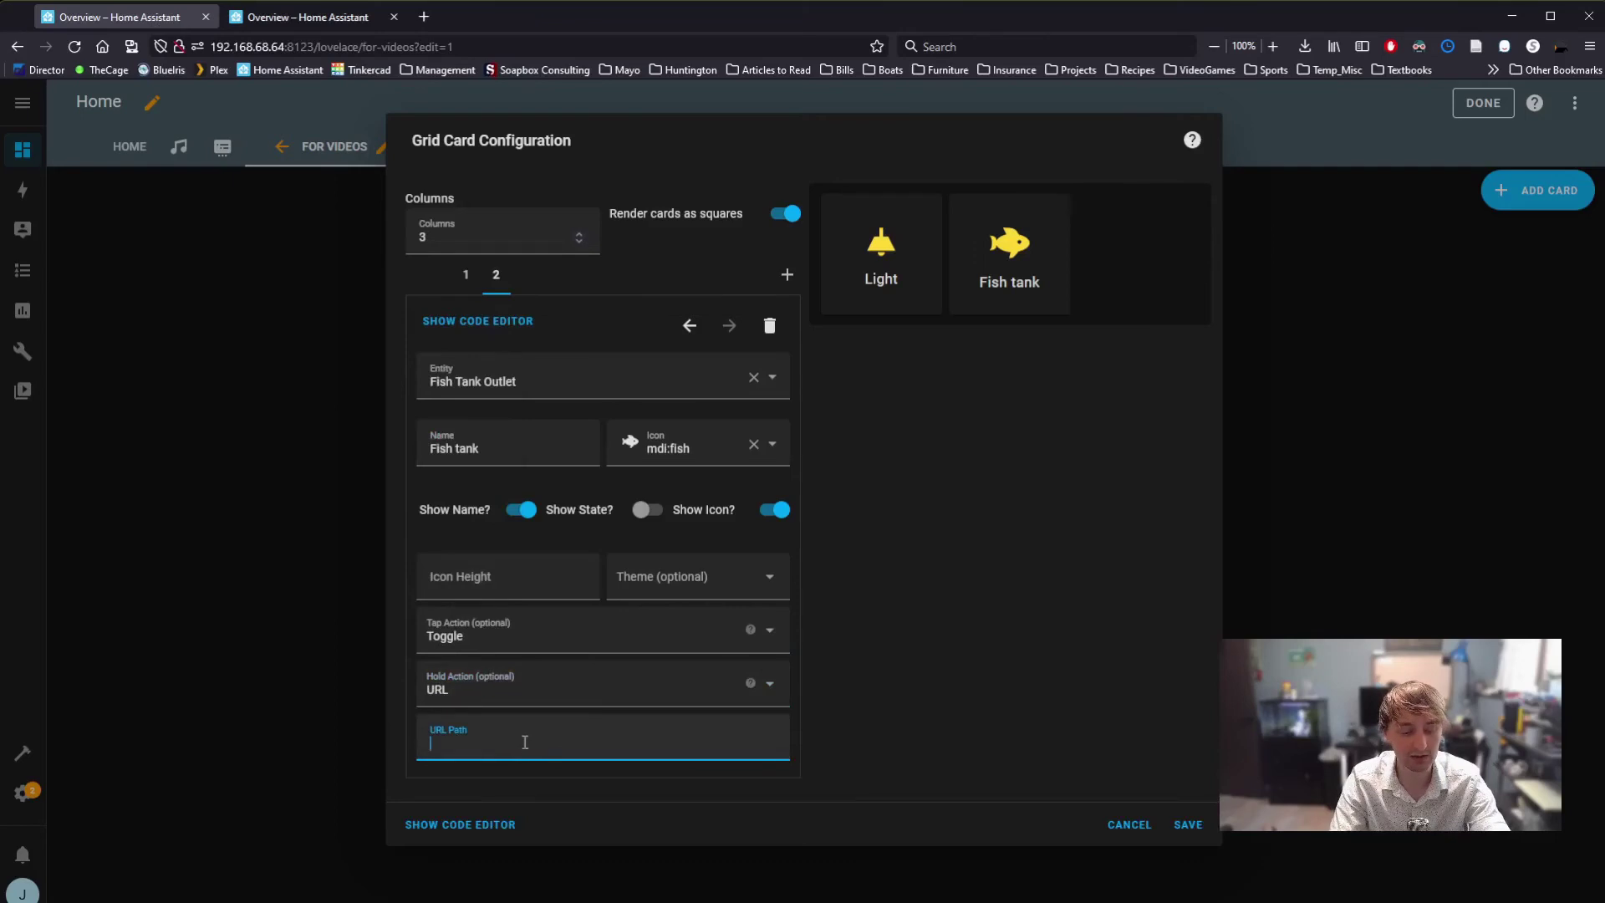
{"action": "type", "text": "https://en.wikipedia.org/wiki/Fish"}
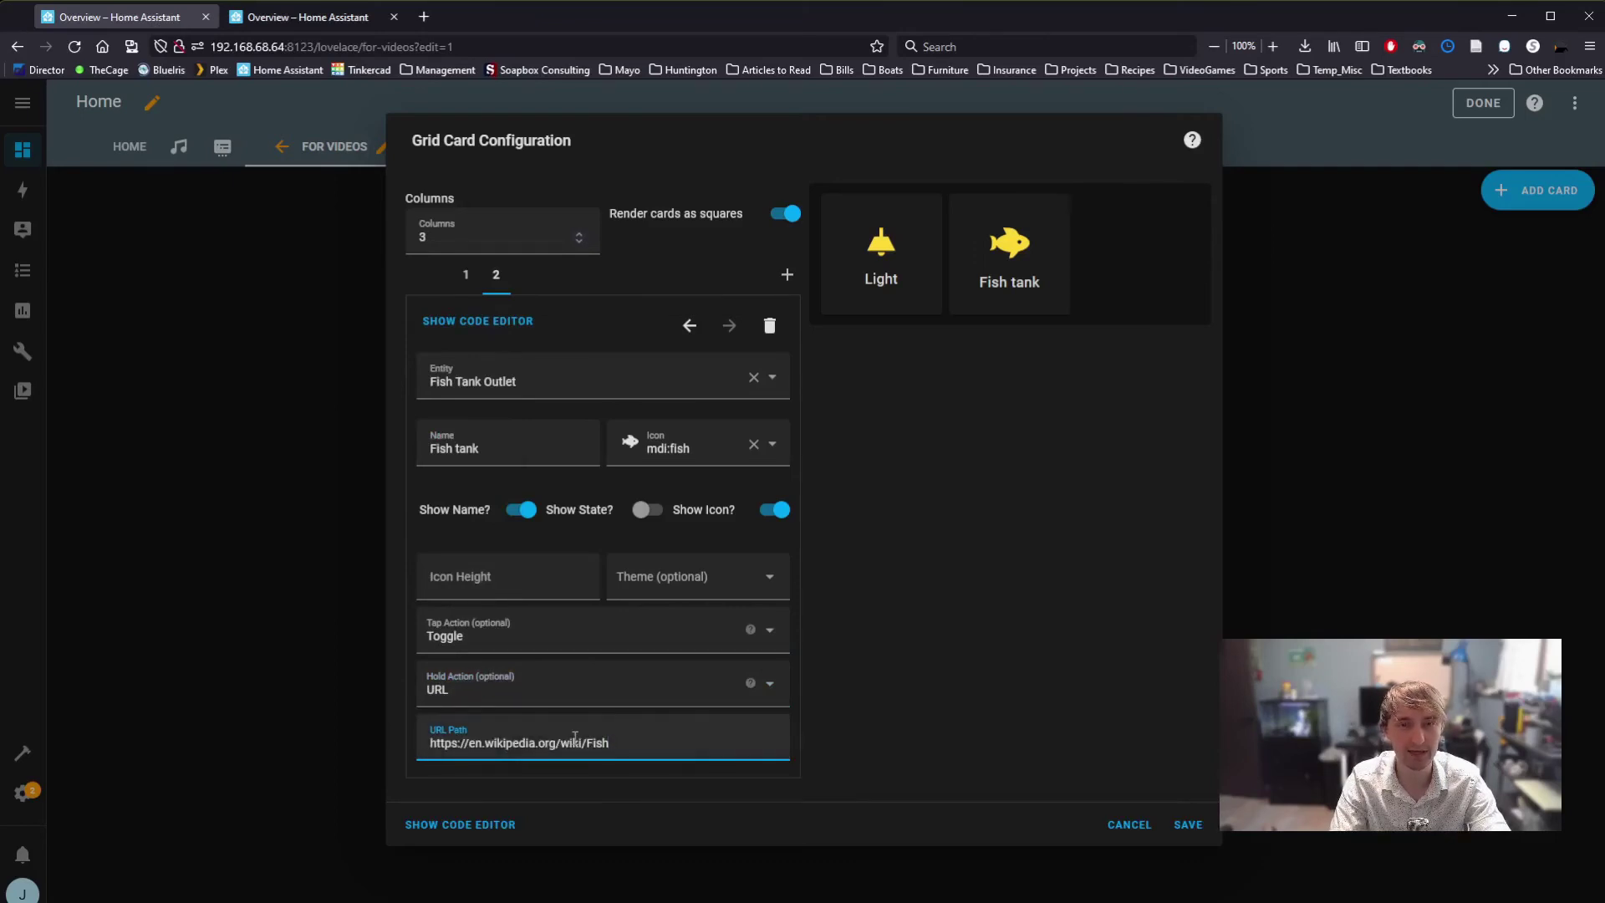
{"action": "left_click", "coordinate": [1188, 826]}
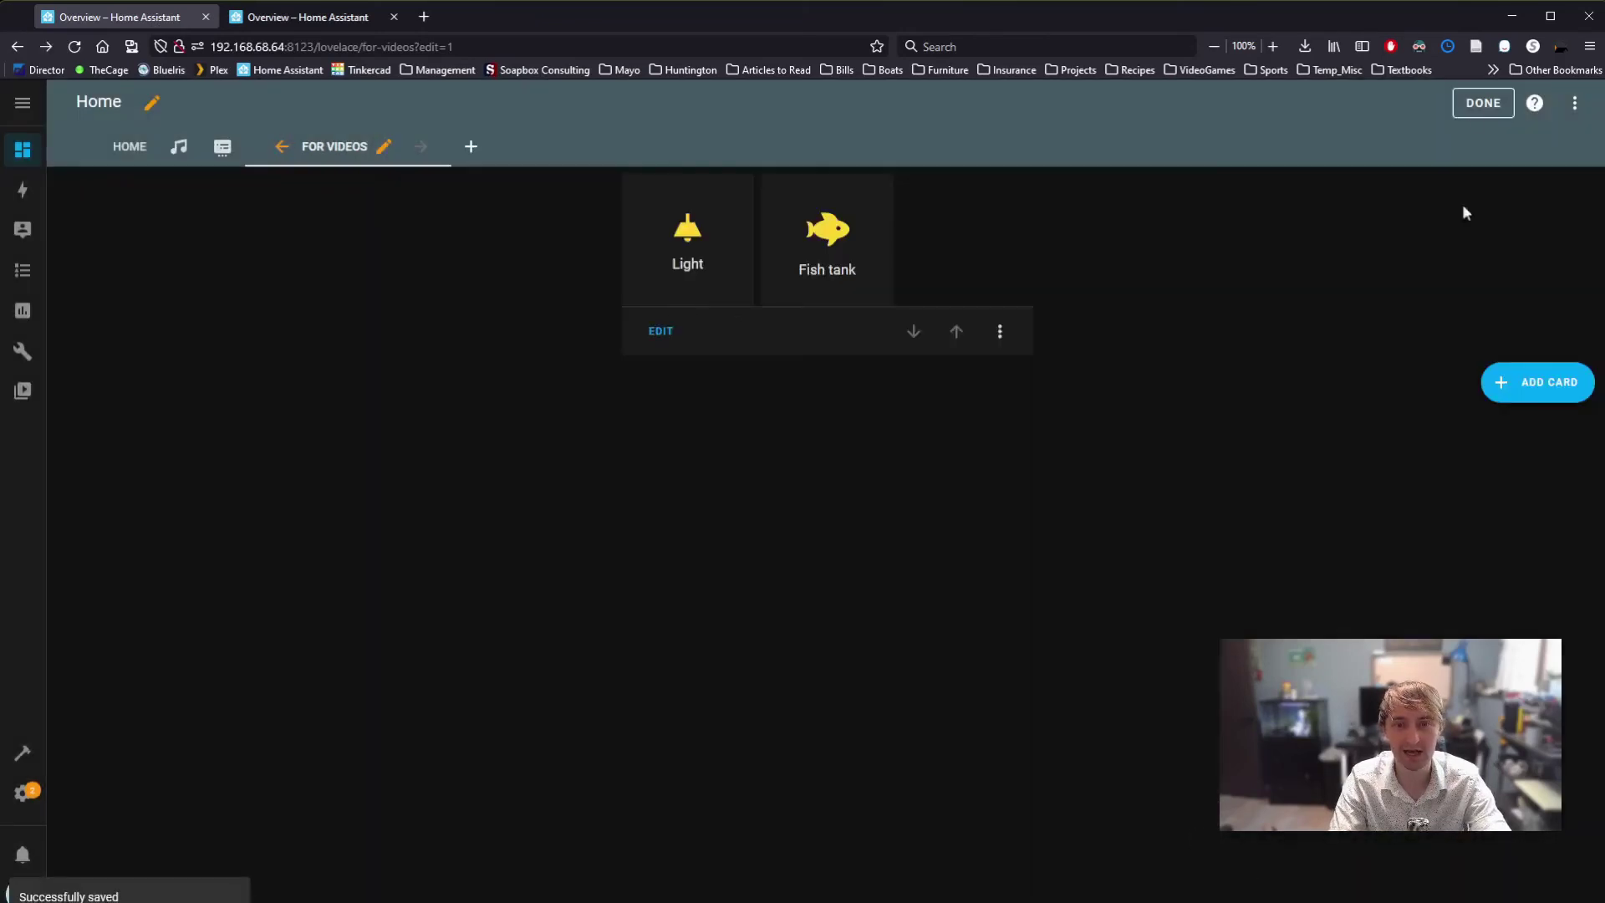
Exit edit mode on the For Videos dashboard with DONE.
{"action": "left_click", "coordinate": [1483, 103]}
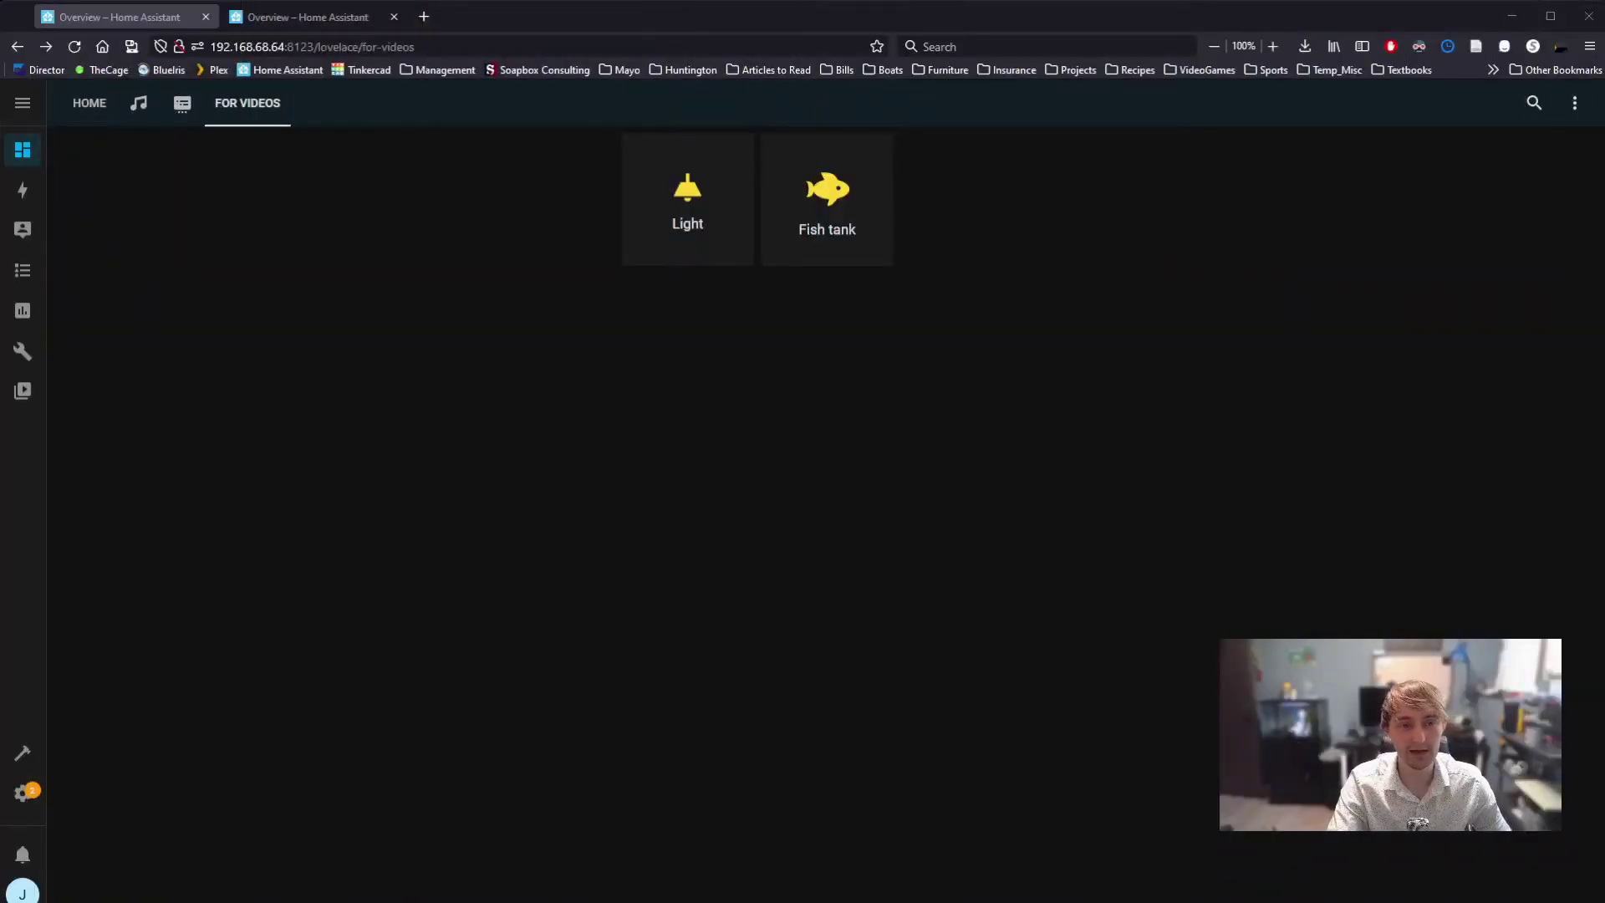
{"action": "left_click", "coordinate": [720, 207]}
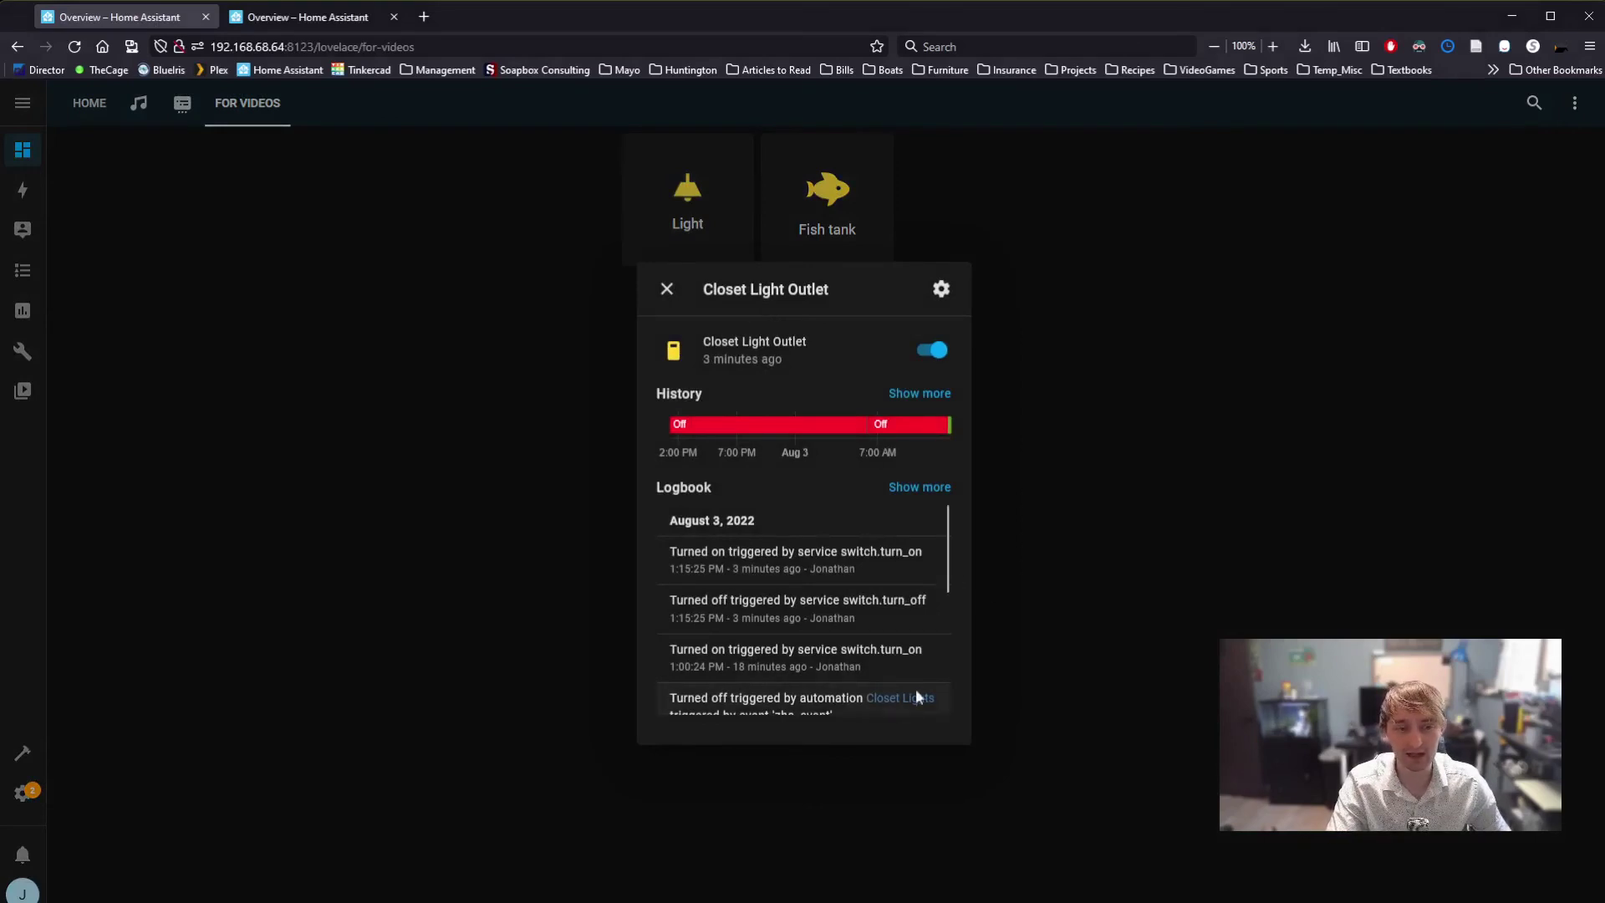
{"action": "scroll", "coordinate": [917, 697], "scroll_direction": "down", "scroll_amount": 5}
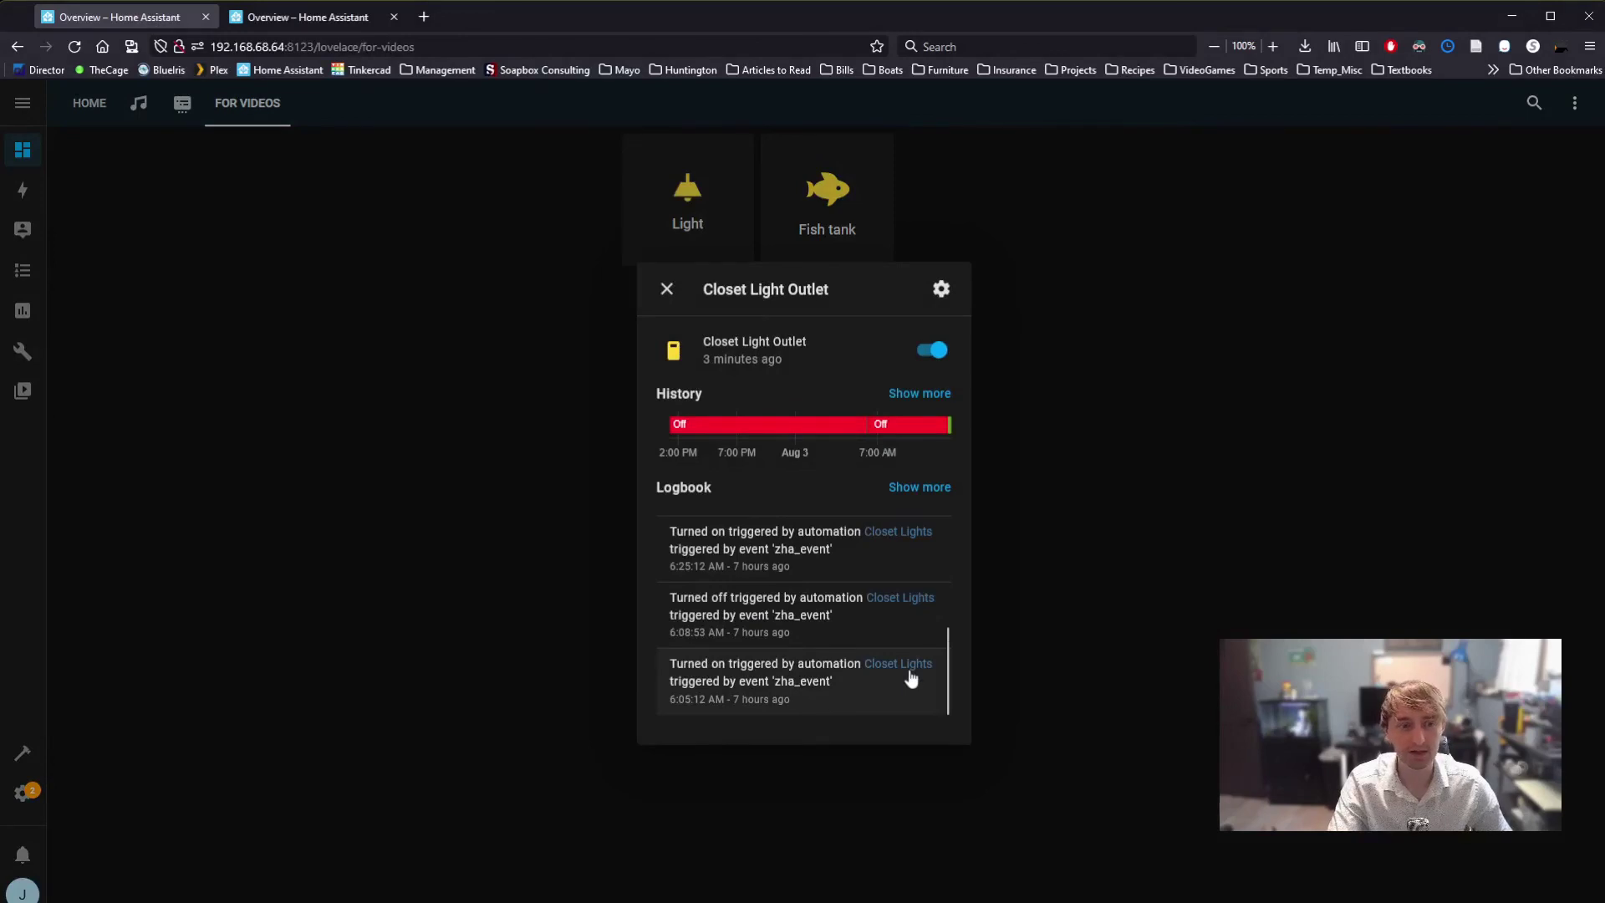
{"action": "left_click", "coordinate": [666, 289]}
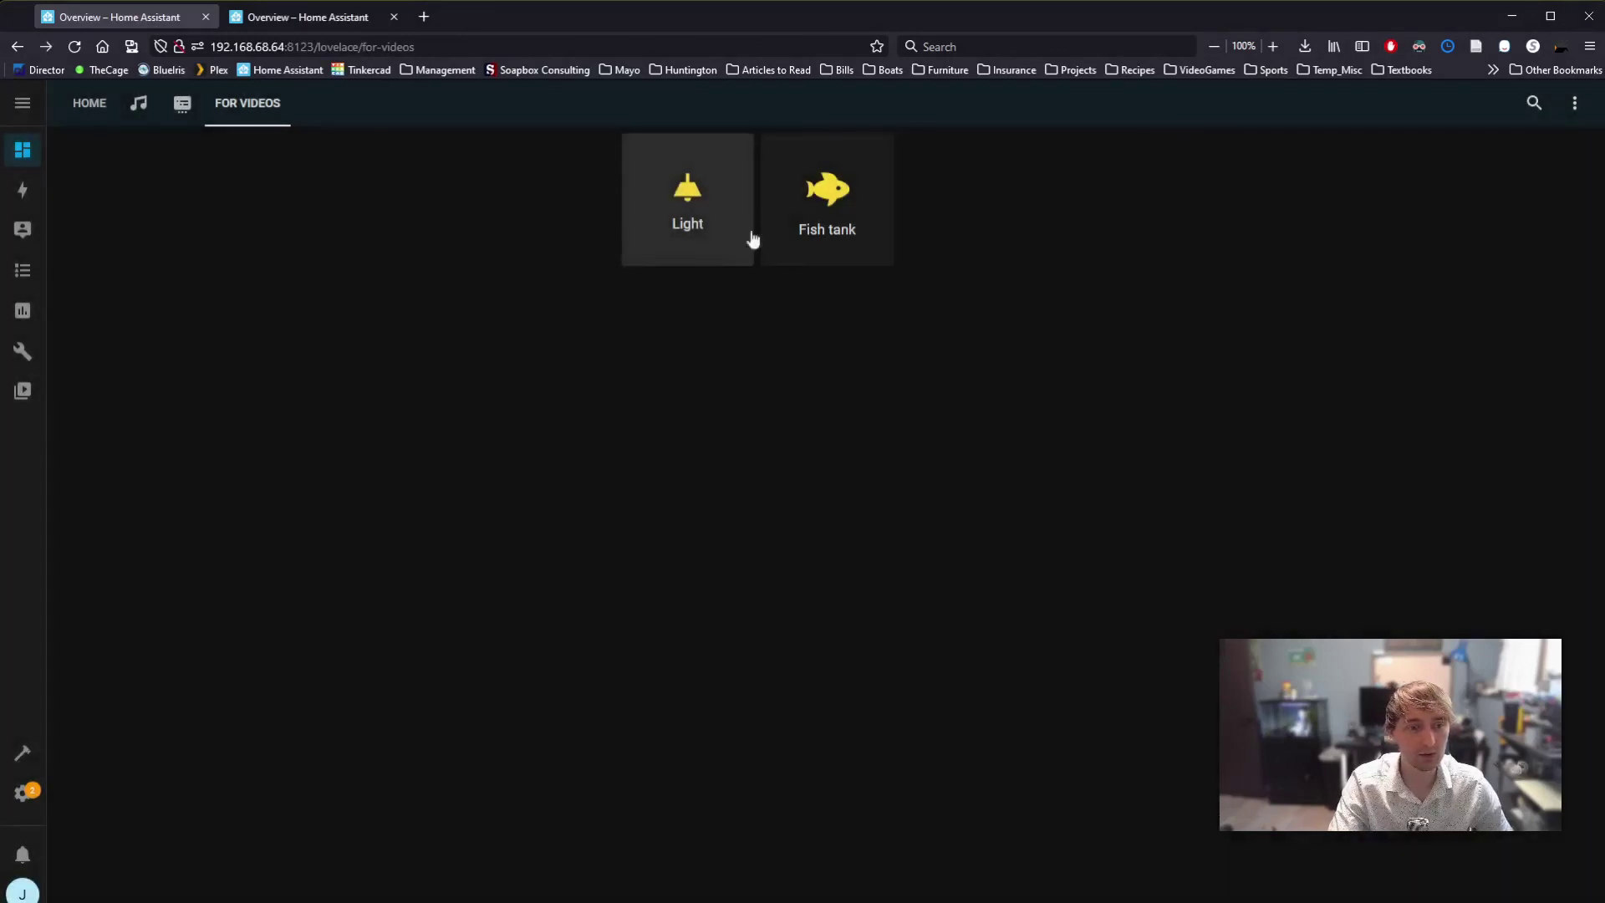
{"action": "left_click", "coordinate": [838, 216]}
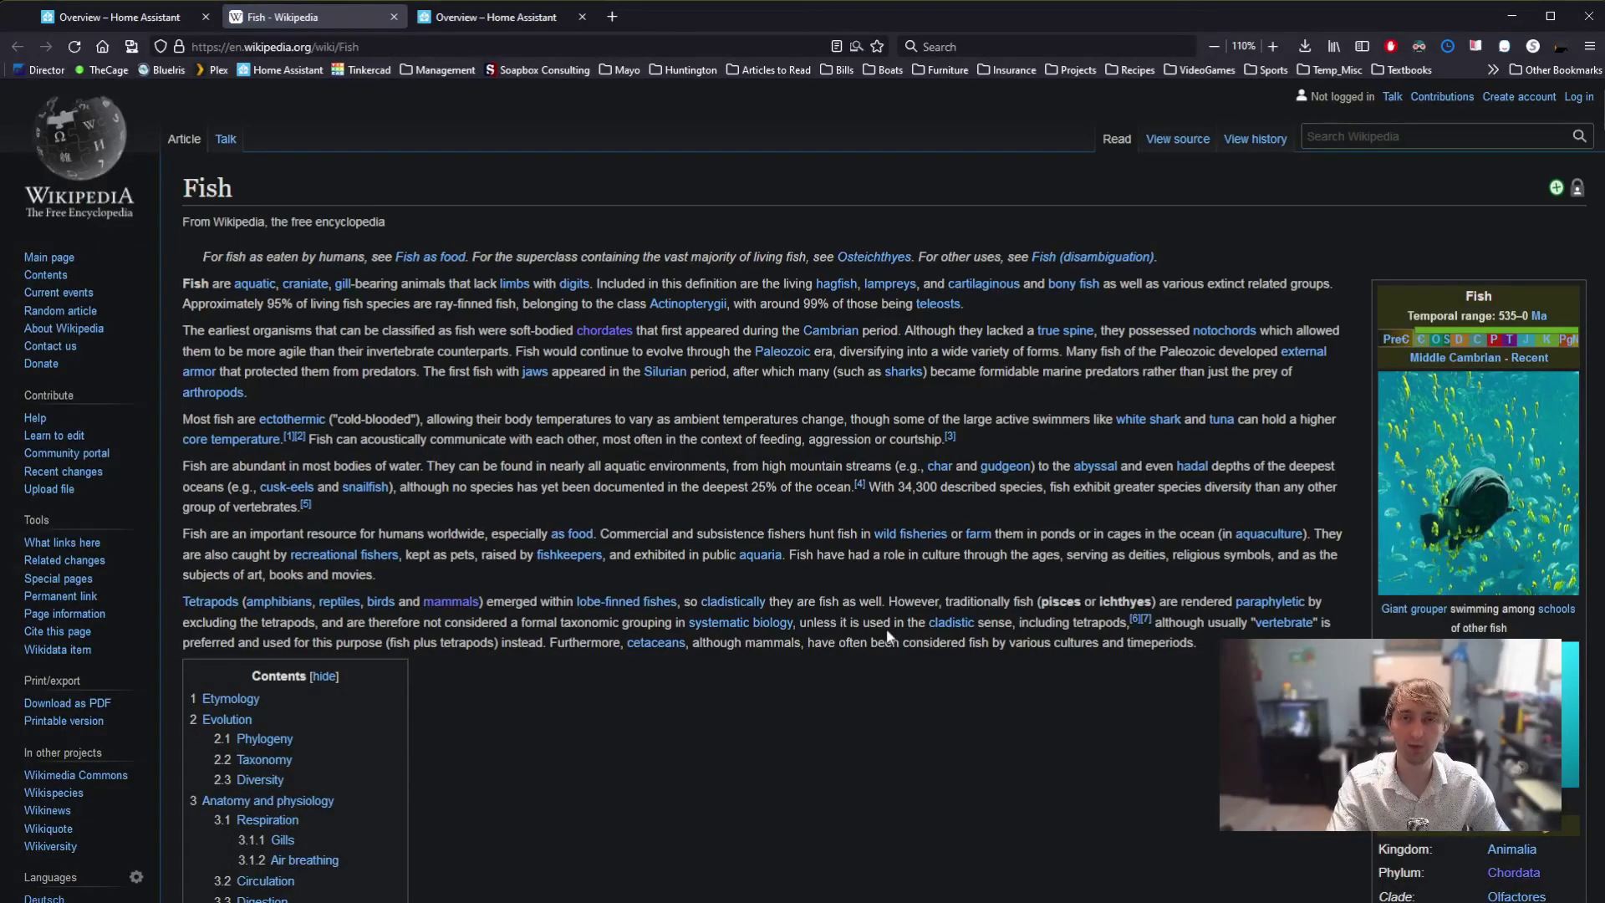